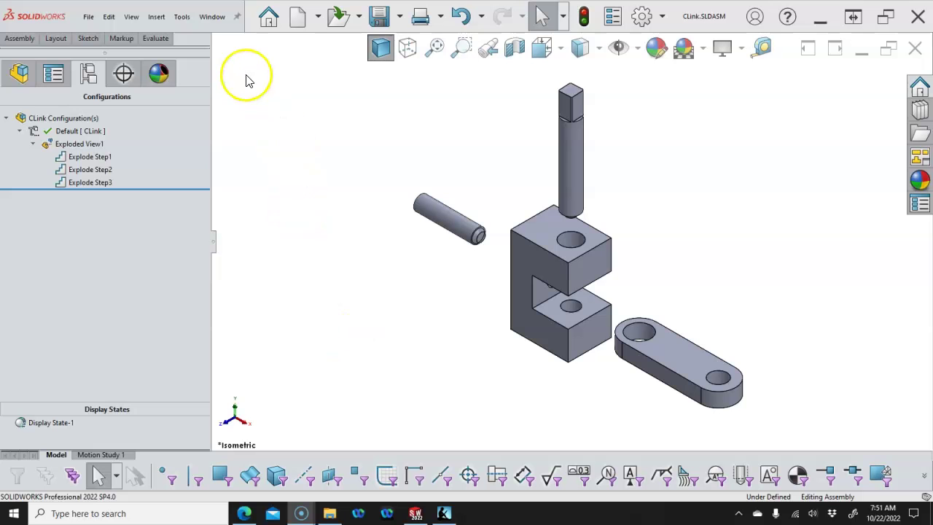
Create a drawing from the CLink assembly using the a-landscape third template
{"action": "left_click", "coordinate": [88, 16]}
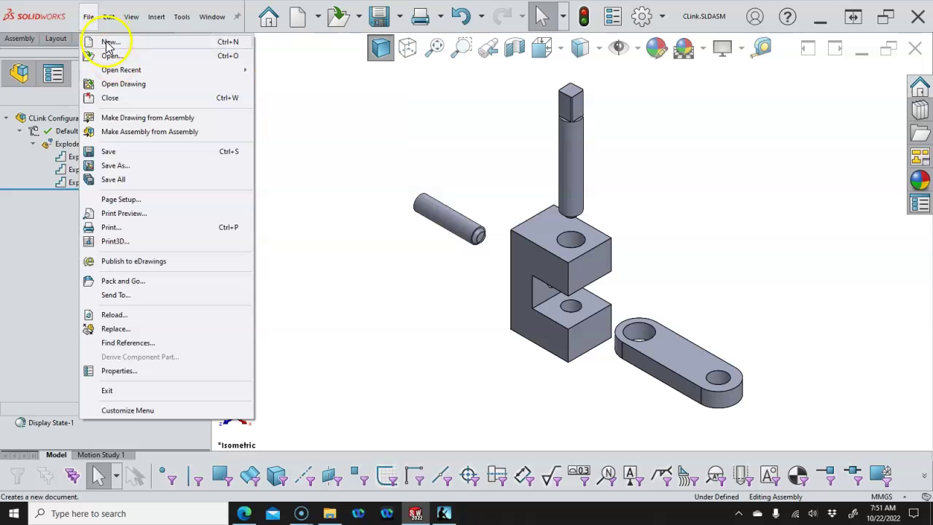
{"action": "left_click", "coordinate": [140, 121]}
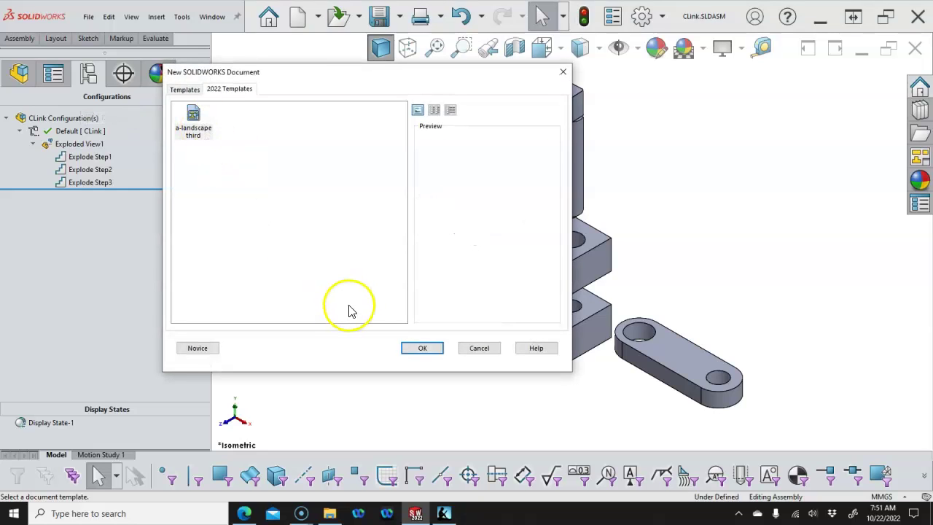
{"action": "double_click", "coordinate": [196, 123]}
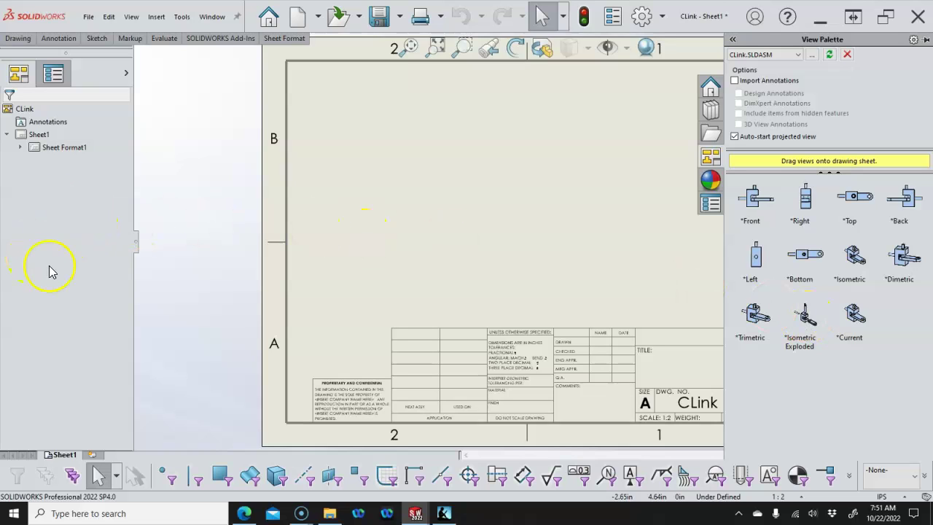
Place the Isometric Exploded view on the sheet's left half and the unexploded Isometric view on its right half
{"action": "left_click", "coordinate": [809, 328]}
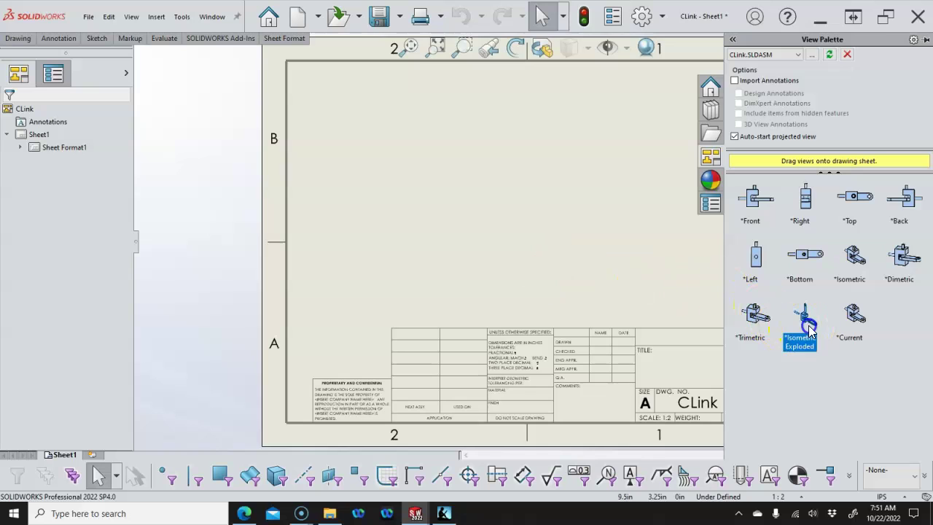
{"action": "left_click_drag", "start_coordinate": [809, 328], "coordinate": [418, 244]}
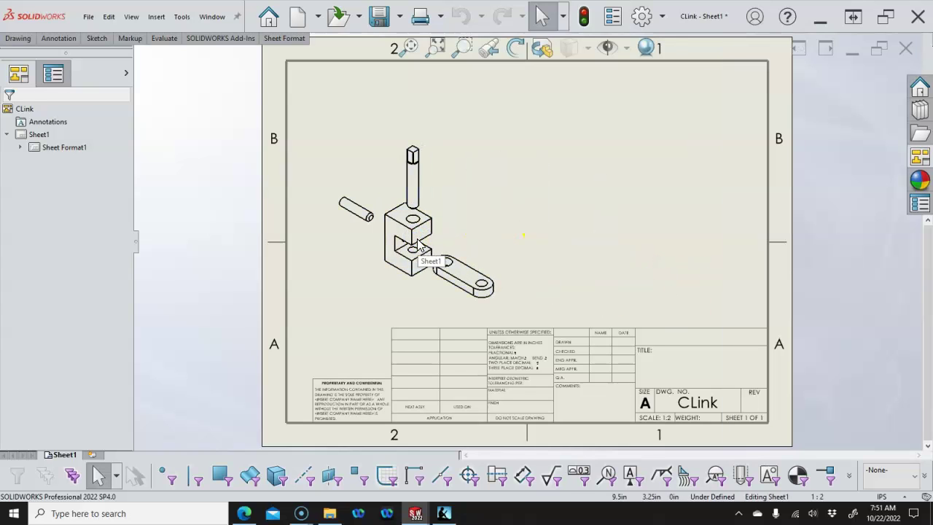
{"action": "left_click", "coordinate": [727, 245]}
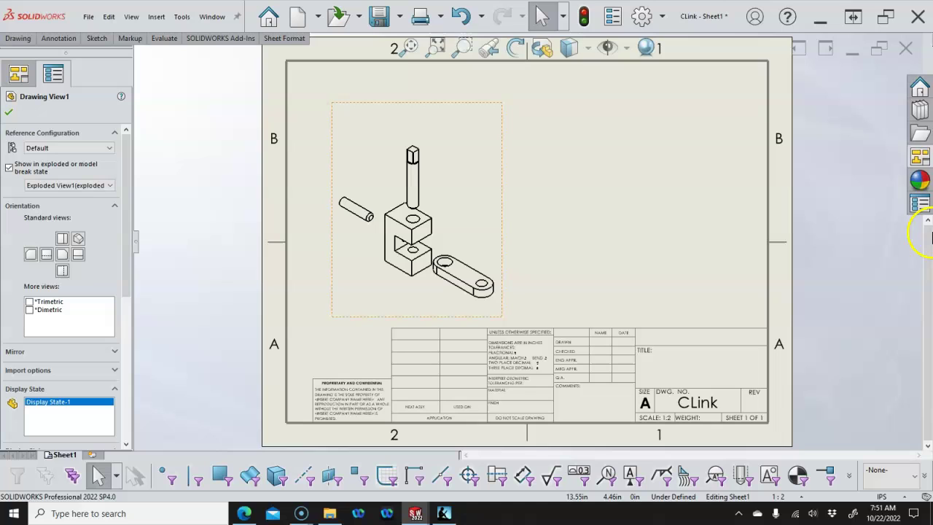
{"action": "left_click", "coordinate": [921, 157]}
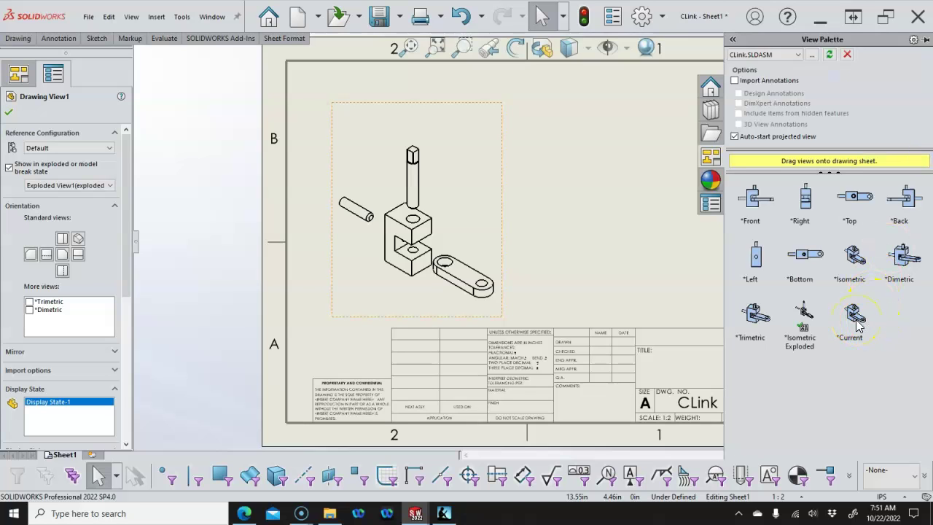
{"action": "mouse_move", "coordinate": [851, 264]}
{"action": "left_mouse_down"}
{"action": "mouse_move", "coordinate": [387, 288]}
{"action": "mouse_move", "coordinate": [659, 289]}
{"action": "mouse_move", "coordinate": [613, 288]}
{"action": "left_mouse_up"}
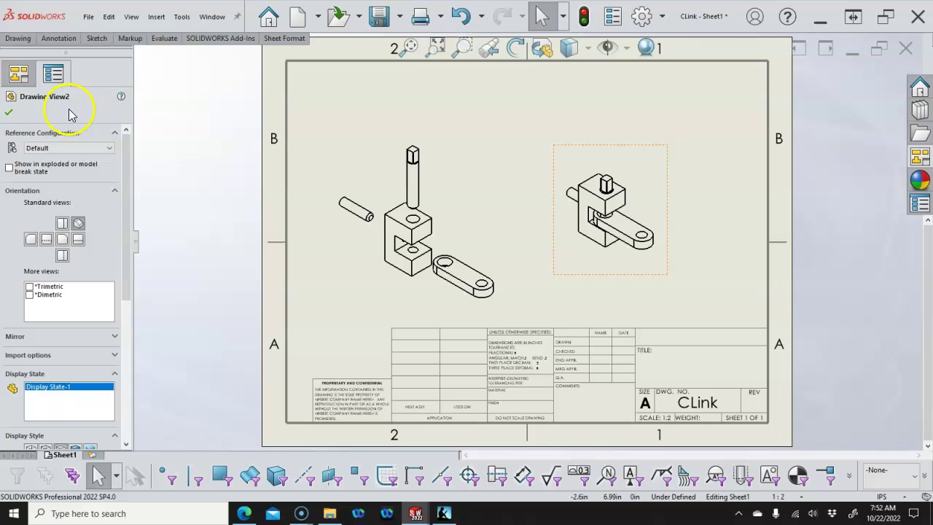
{"action": "left_click", "coordinate": [10, 113]}
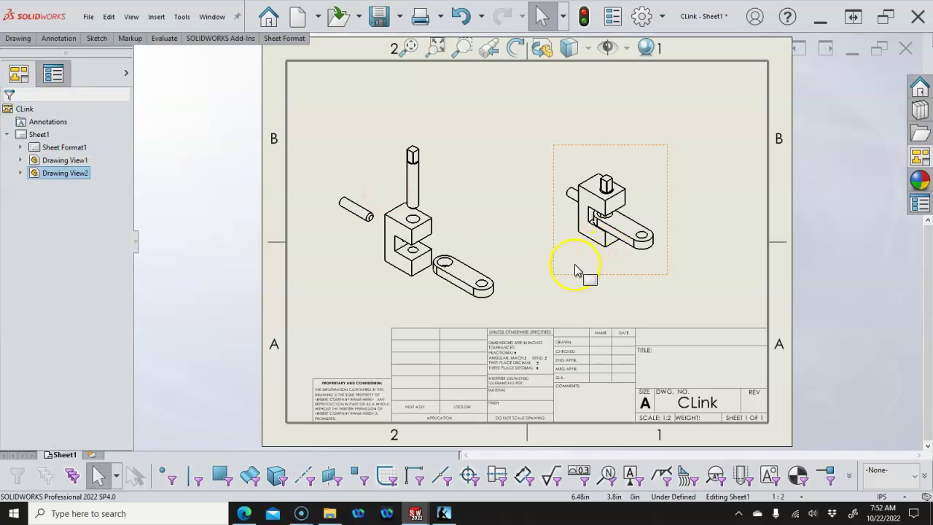
Move the exploded view down toward the sheet's left border and shift the assembled isometric view slightly right
{"action": "mouse_move", "coordinate": [577, 277]}
{"action": "left_mouse_down"}
{"action": "mouse_move", "coordinate": [562, 205]}
{"action": "mouse_move", "coordinate": [540, 245]}
{"action": "mouse_move", "coordinate": [537, 230]}
{"action": "mouse_move", "coordinate": [625, 236]}
{"action": "mouse_move", "coordinate": [571, 240]}
{"action": "left_mouse_up"}
{"action": "left_click", "coordinate": [379, 299]}
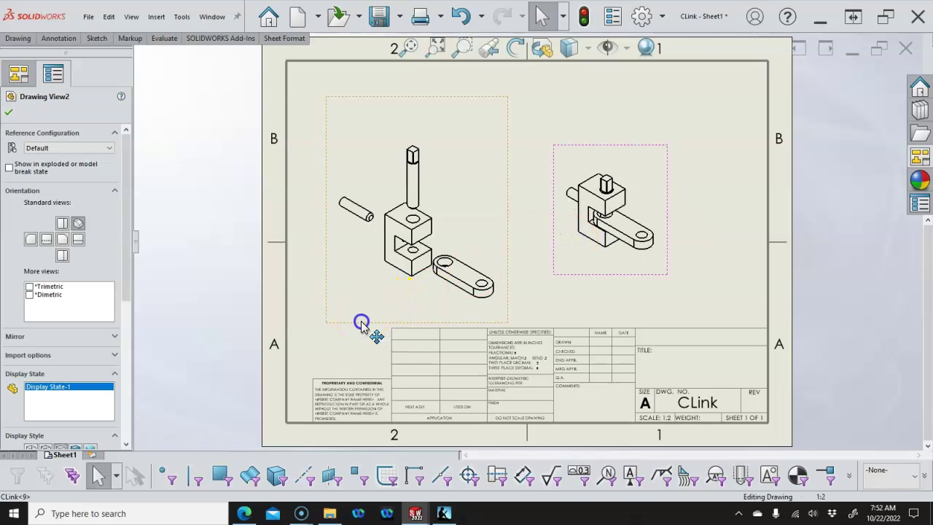
{"action": "left_click_drag", "start_coordinate": [358, 323], "coordinate": [341, 335]}
{"action": "left_click", "coordinate": [340, 332]}
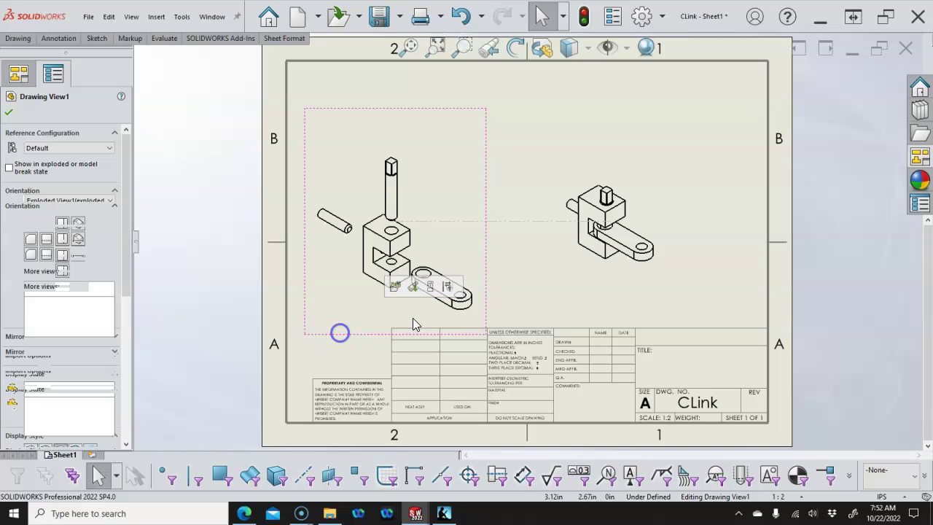
{"action": "left_click_drag", "start_coordinate": [617, 290], "coordinate": [635, 295]}
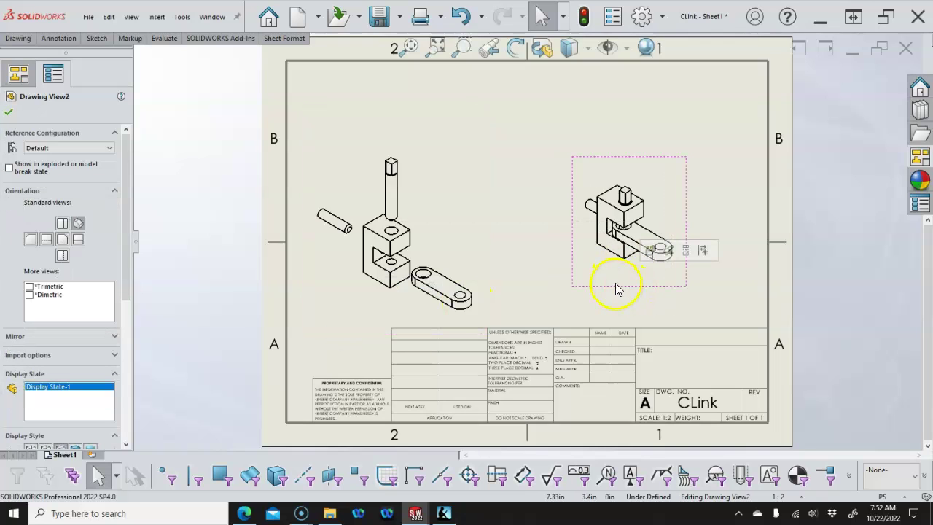
Break the assembled isometric view's alignment and move that view down to just above the title block
{"action": "right_click", "coordinate": [616, 283]}
{"action": "mouse_move", "coordinate": [645, 281]}
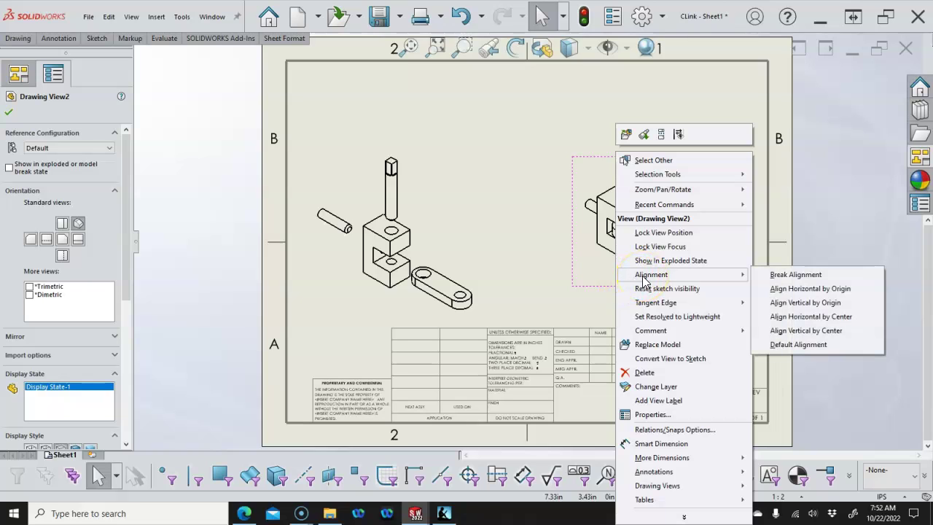
{"action": "left_click", "coordinate": [775, 281]}
{"action": "mouse_move", "coordinate": [630, 291]}
{"action": "left_mouse_down"}
{"action": "mouse_move", "coordinate": [662, 323]}
{"action": "mouse_move", "coordinate": [605, 328]}
{"action": "left_mouse_up"}
{"action": "left_click", "coordinate": [509, 166]}
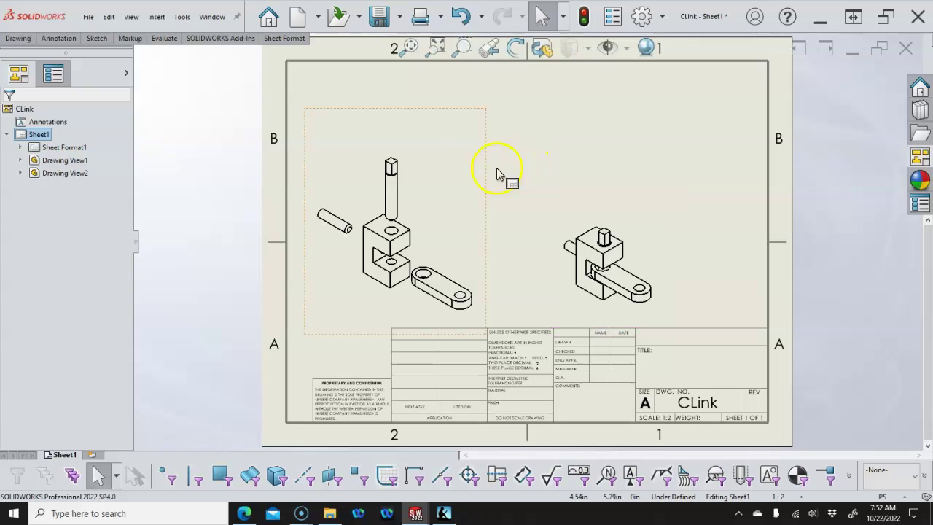
Add auto balloons to the exploded view in a circular layout, pulled in close around the parts
{"action": "right_click", "coordinate": [434, 178]}
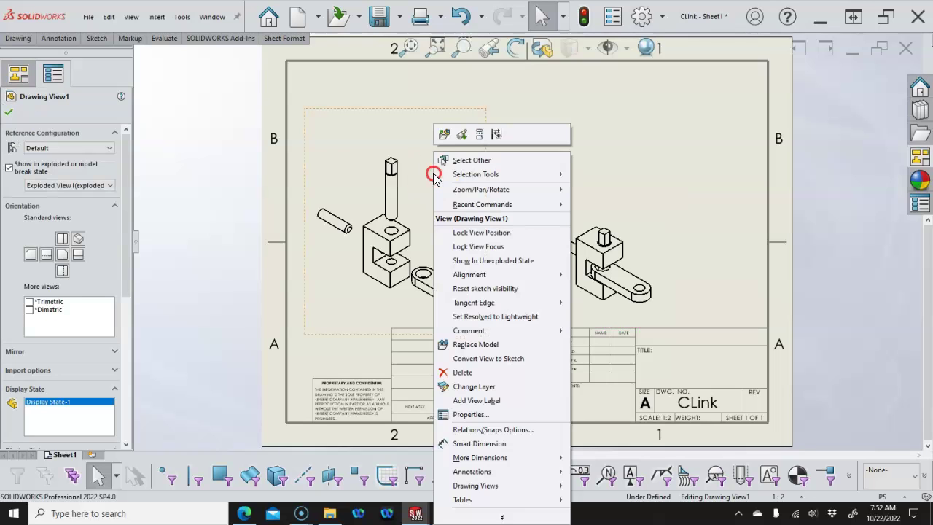
{"action": "left_click", "coordinate": [386, 119]}
{"action": "left_click", "coordinate": [63, 40]}
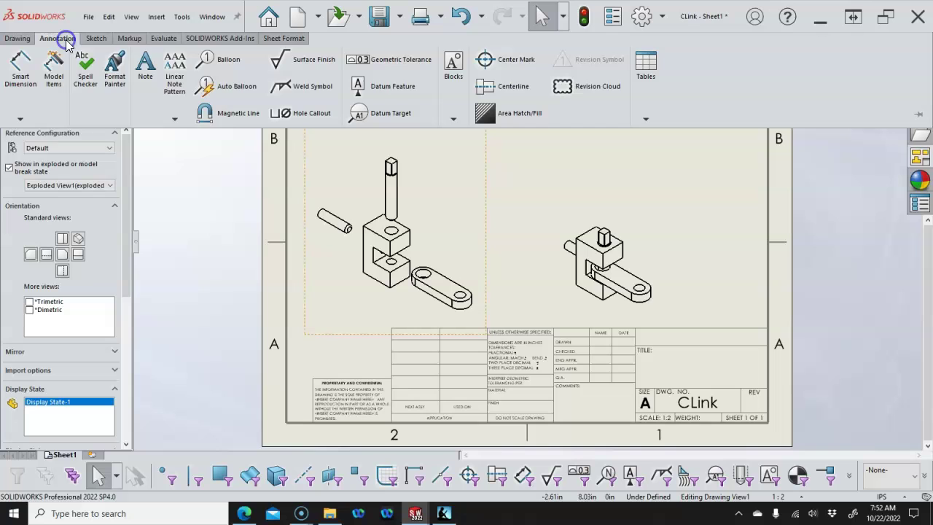
{"action": "left_click", "coordinate": [231, 86]}
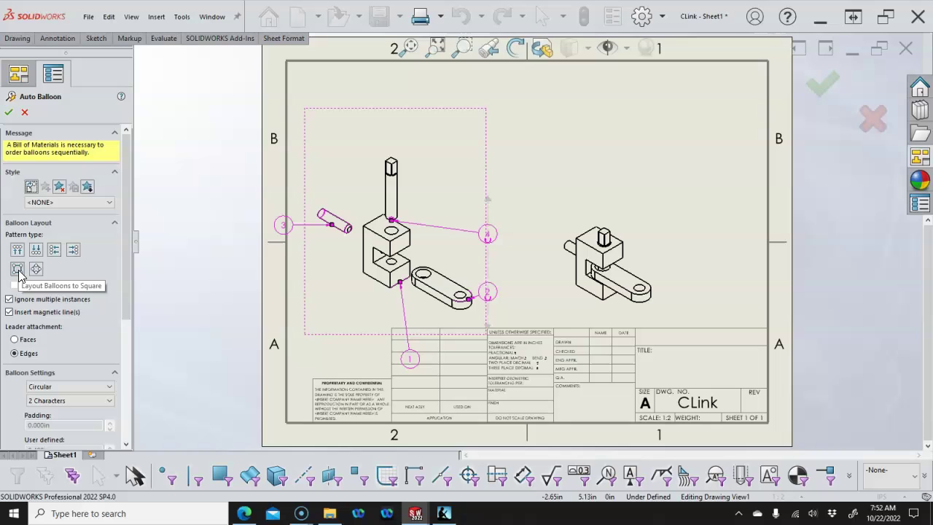
{"action": "left_click", "coordinate": [18, 271]}
{"action": "left_click", "coordinate": [37, 270]}
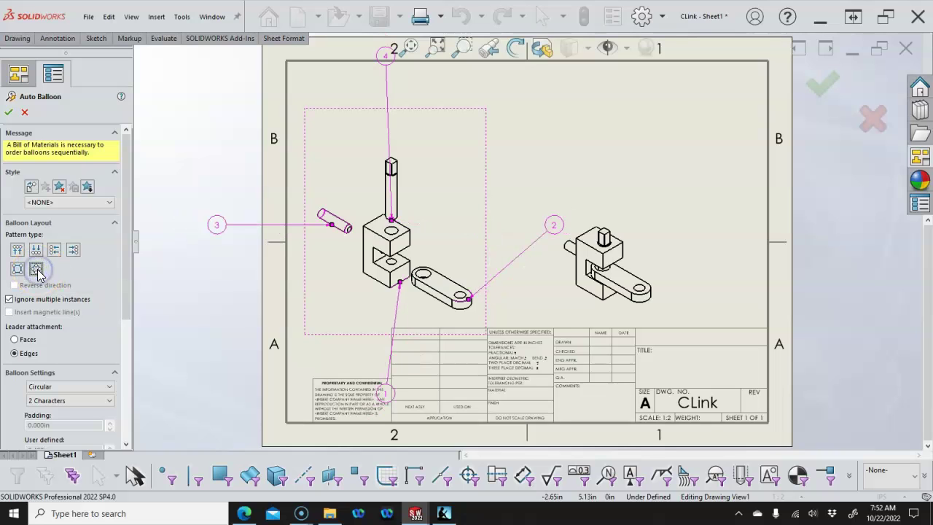
{"action": "left_click_drag", "start_coordinate": [216, 224], "coordinate": [305, 239]}
{"action": "left_click", "coordinate": [9, 113]}
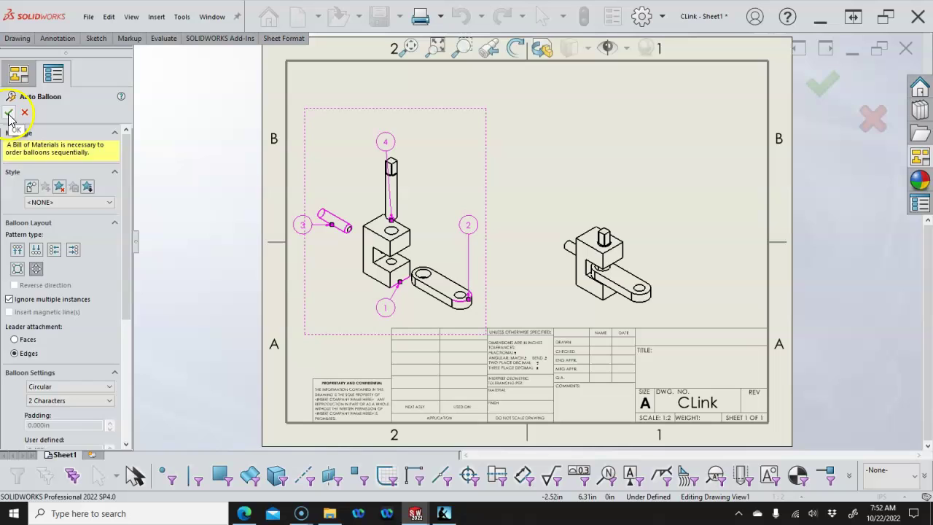
Reattach balloon 4's leader to the top of the square-ended pin, and reposition balloons 4 and 2 beside their parts
{"action": "scroll", "coordinate": [390, 186], "scroll_direction": "down", "scroll_amount": 3}
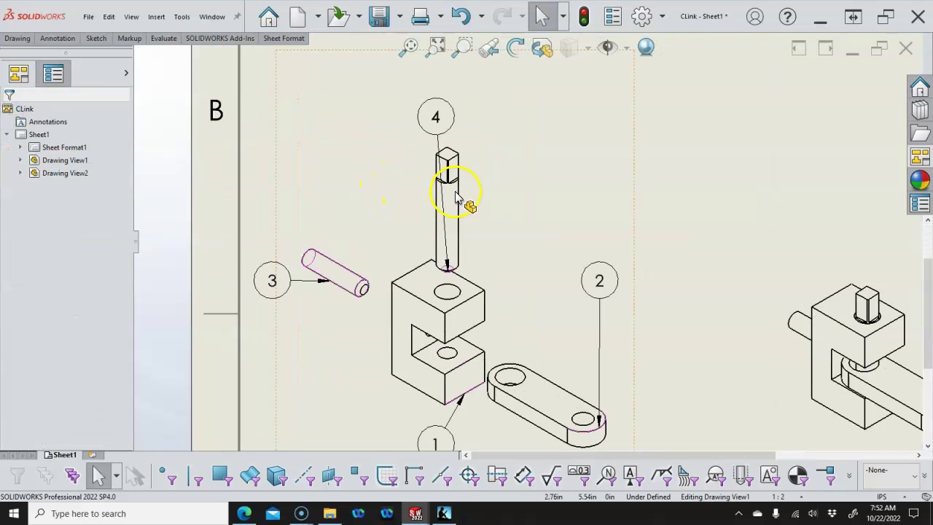
{"action": "scroll", "coordinate": [456, 197], "scroll_direction": "down", "scroll_amount": 1}
{"action": "mouse_move", "coordinate": [452, 282]}
{"action": "left_mouse_down"}
{"action": "mouse_move", "coordinate": [463, 222]}
{"action": "mouse_move", "coordinate": [445, 150]}
{"action": "left_mouse_up"}
{"action": "left_click_drag", "start_coordinate": [441, 113], "coordinate": [410, 107]}
{"action": "key", "text": "z"}
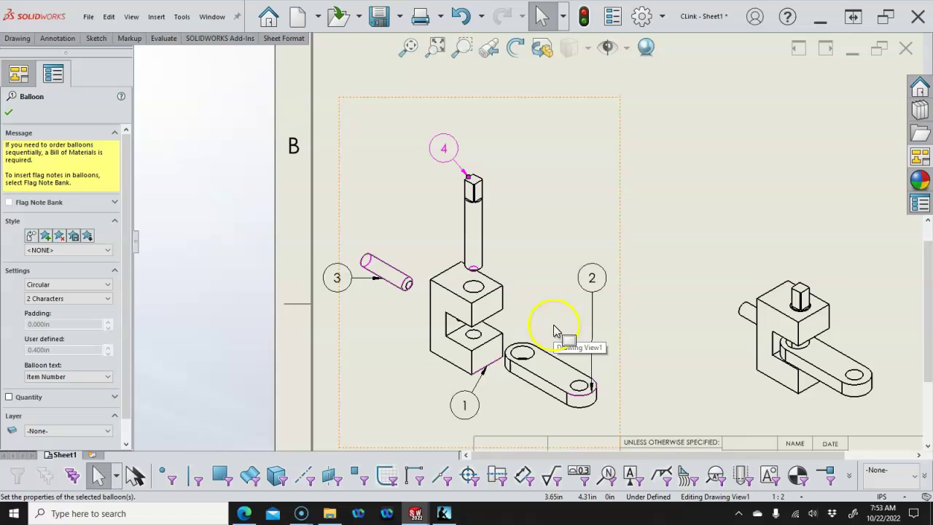
{"action": "scroll", "coordinate": [554, 331], "scroll_direction": "down", "scroll_amount": 1}
{"action": "mouse_move", "coordinate": [605, 274]}
{"action": "left_mouse_down"}
{"action": "mouse_move", "coordinate": [654, 377]}
{"action": "mouse_move", "coordinate": [655, 410]}
{"action": "left_mouse_up"}
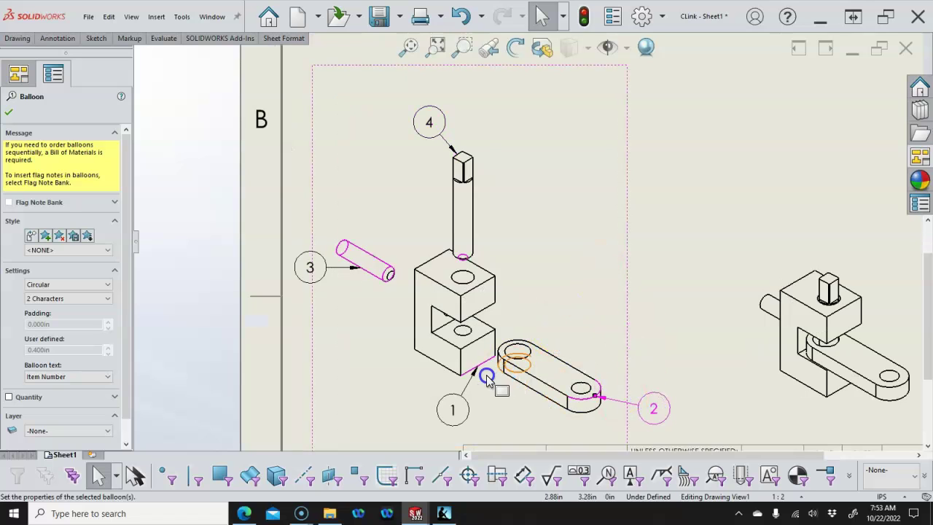
Reattach balloon 1's leader to the face of the C-shaped block and move the balloon to the block's lower left
{"action": "left_click", "coordinate": [460, 408]}
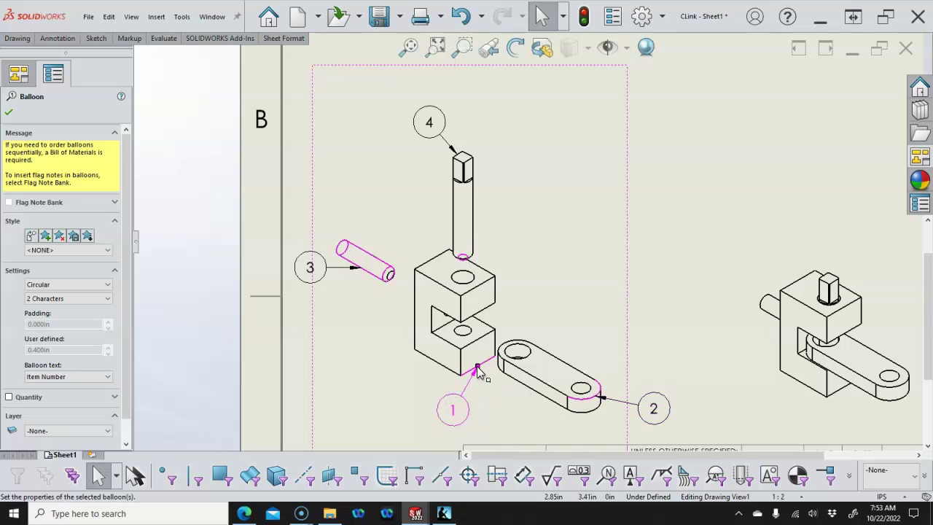
{"action": "left_click_drag", "start_coordinate": [478, 371], "coordinate": [446, 353]}
{"action": "left_click", "coordinate": [614, 313]}
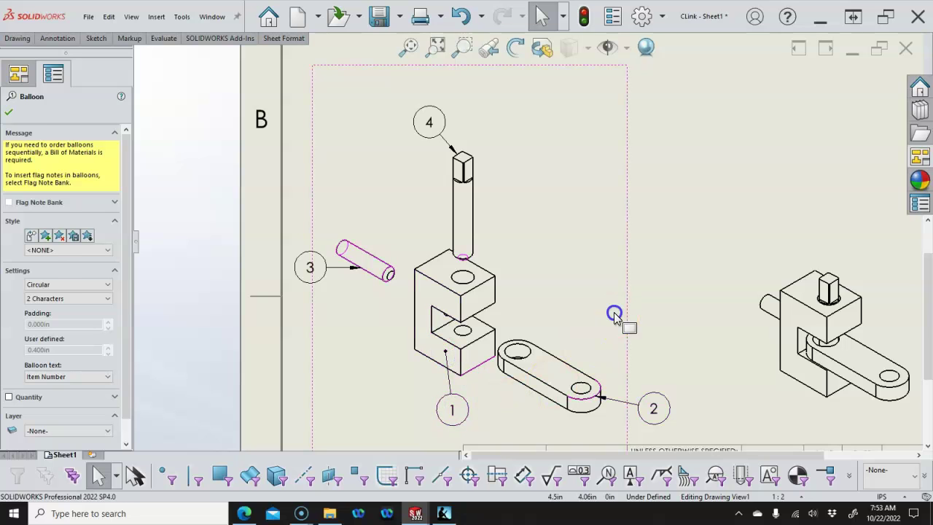
{"action": "left_click_drag", "start_coordinate": [464, 409], "coordinate": [398, 407]}
{"action": "left_click", "coordinate": [665, 312]}
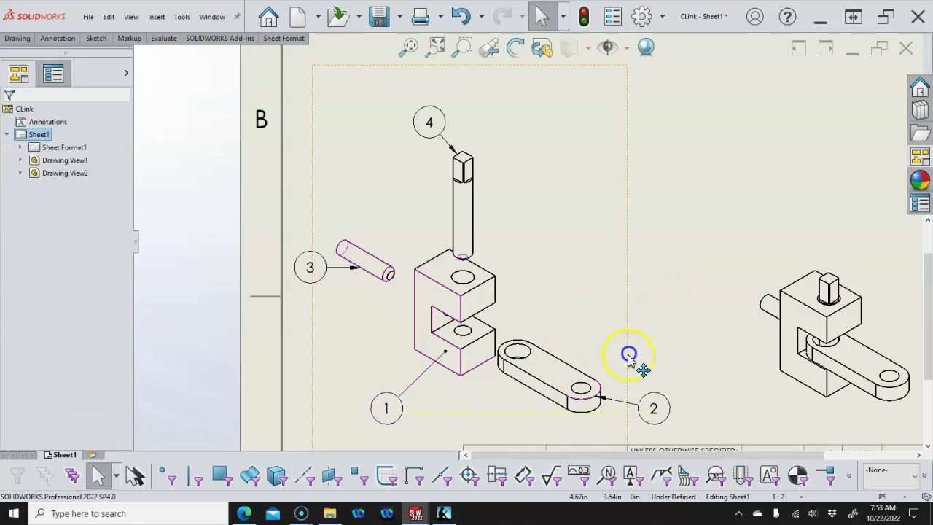
Reattach balloon 2's leader to the lower outer edge of the link's rounded end
{"action": "scroll", "coordinate": [632, 368], "scroll_direction": "up", "scroll_amount": 2}
{"action": "scroll", "coordinate": [623, 370], "scroll_direction": "down", "scroll_amount": 3}
{"action": "left_click", "coordinate": [621, 371]}
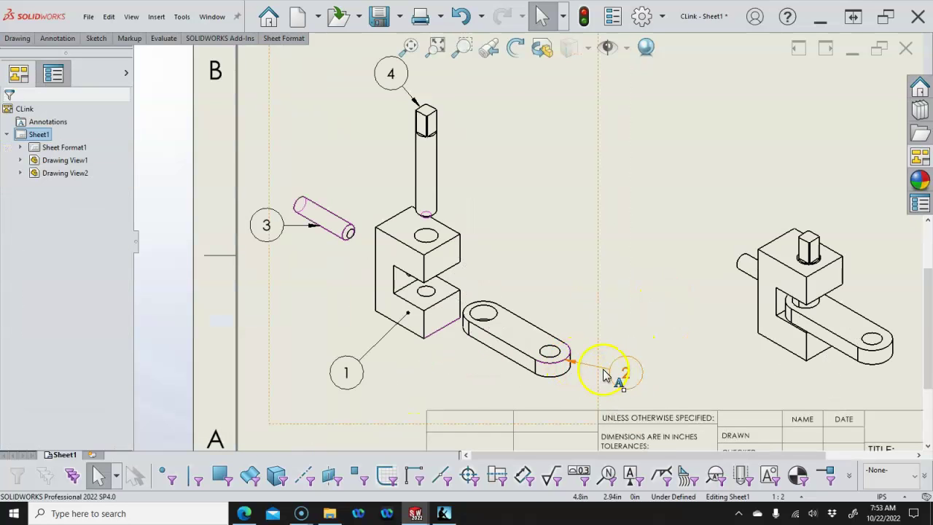
{"action": "left_click_drag", "start_coordinate": [566, 360], "coordinate": [568, 372]}
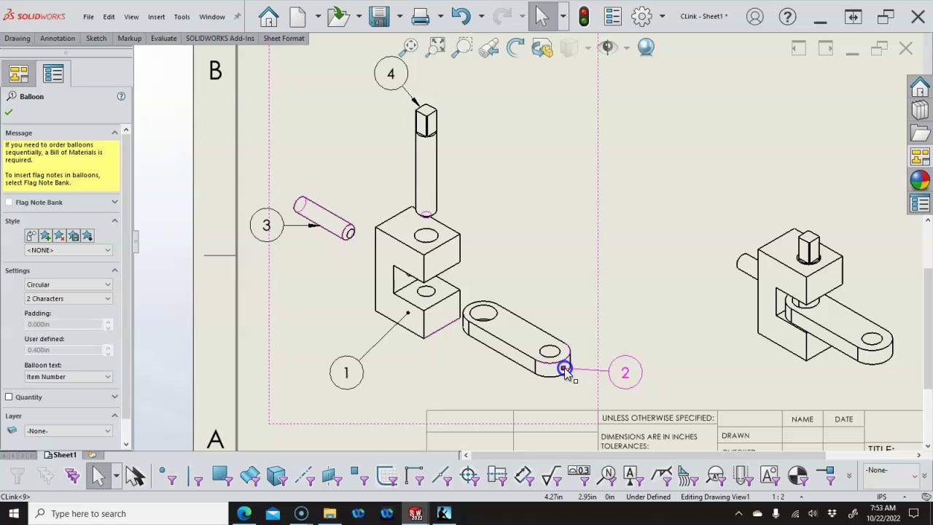
{"action": "left_click_drag", "start_coordinate": [565, 368], "coordinate": [579, 337]}
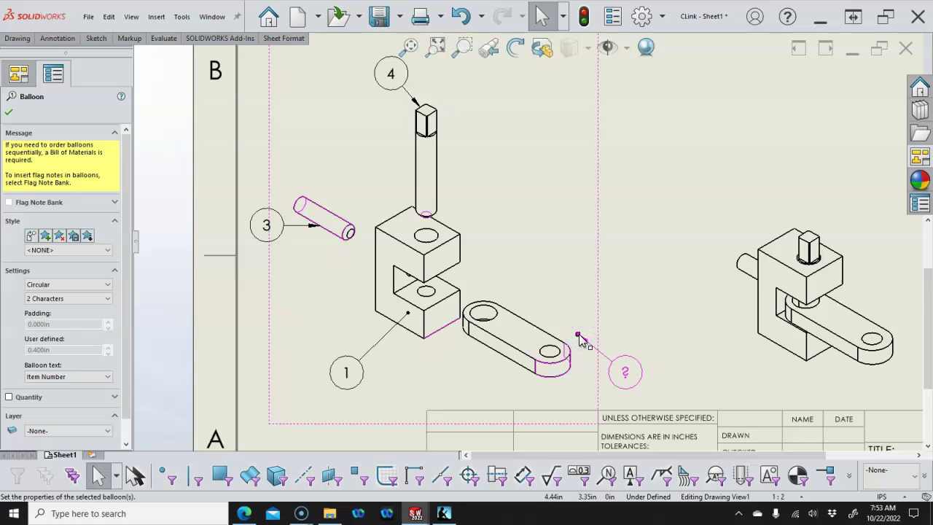
{"action": "left_click", "coordinate": [568, 378]}
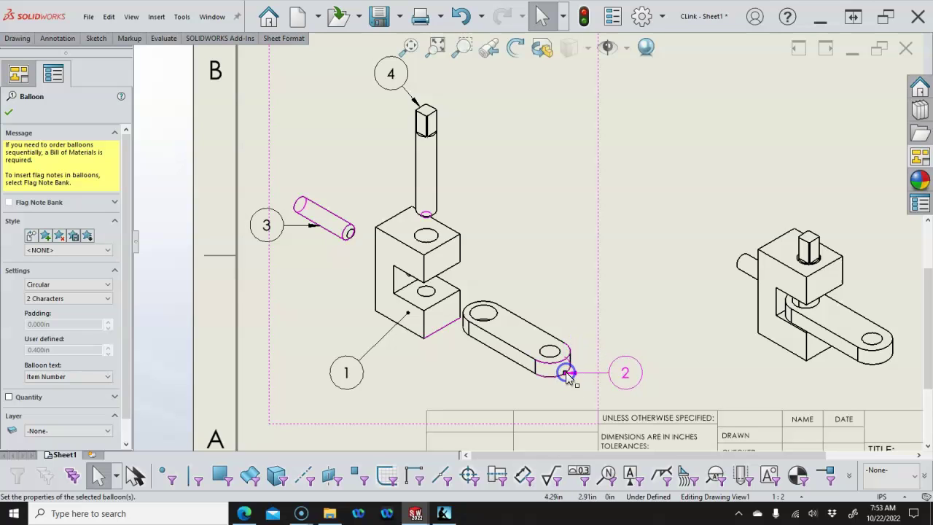
{"action": "left_click", "coordinate": [619, 289]}
Move the exploded view with its balloons slightly up and to the right on the sheet
{"action": "scroll", "coordinate": [617, 270], "scroll_direction": "down", "scroll_amount": 5}
{"action": "scroll", "coordinate": [612, 241], "scroll_direction": "up", "scroll_amount": 2}
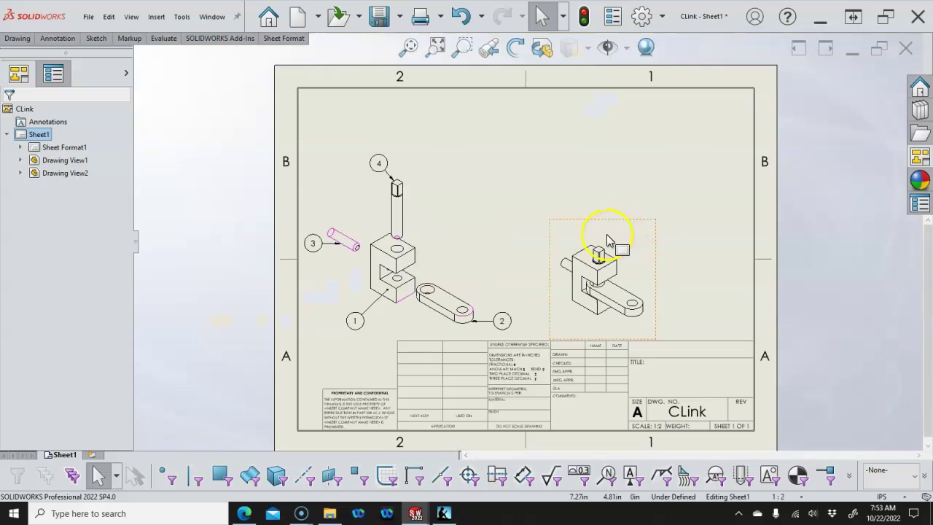
{"action": "left_click_drag", "start_coordinate": [485, 203], "coordinate": [493, 187]}
{"action": "left_click", "coordinate": [639, 178]}
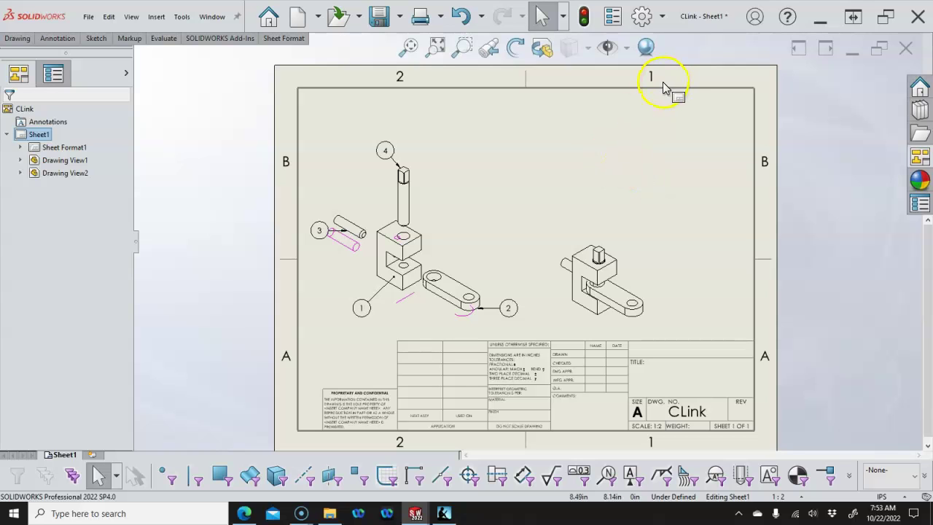
Insert a bill of materials for the exploded view using the SIMPLE BOM template from SW 2022 System, placed in the sheet's upper-right corner
{"action": "scroll", "coordinate": [652, 121], "scroll_direction": "down", "scroll_amount": 1}
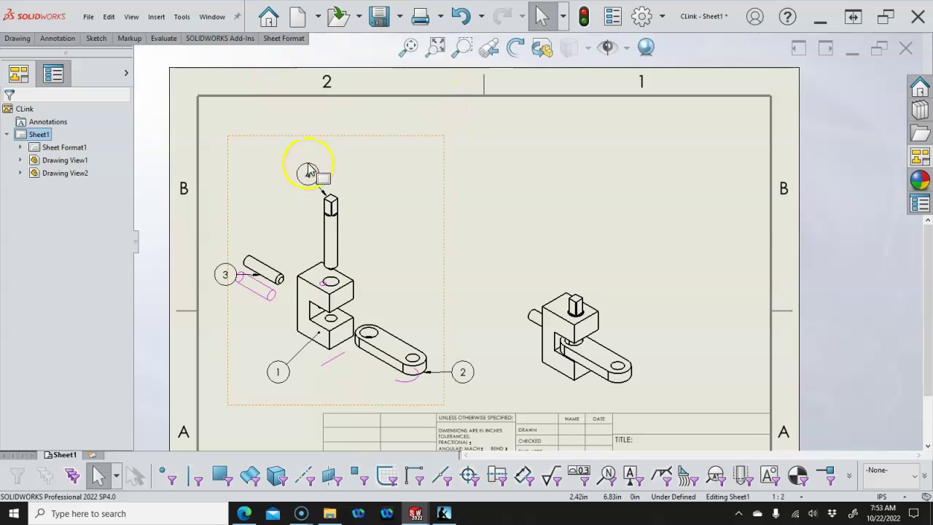
{"action": "left_click", "coordinate": [274, 170]}
{"action": "right_click", "coordinate": [276, 170]}
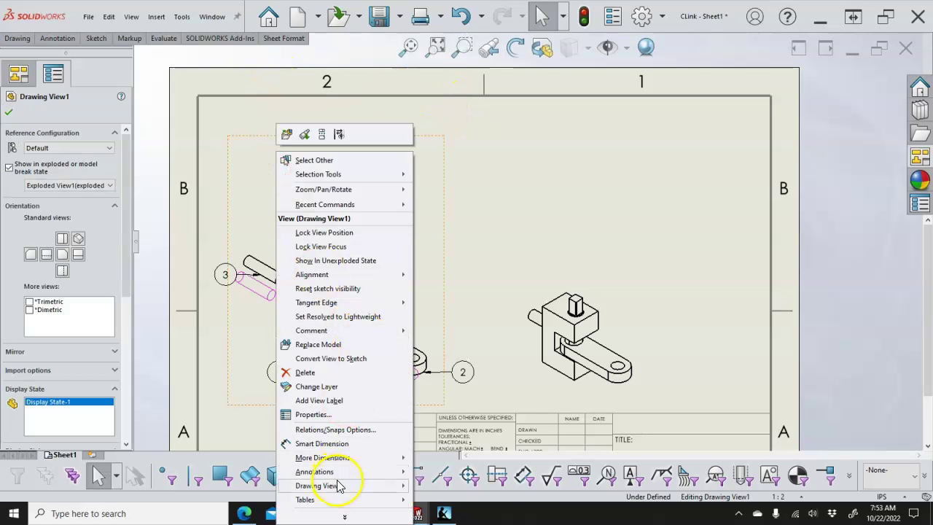
{"action": "mouse_move", "coordinate": [343, 500]}
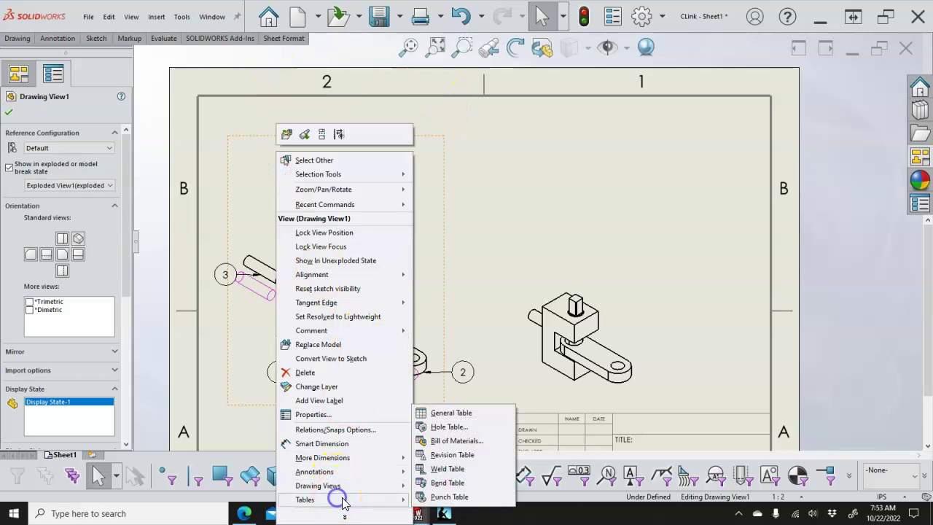
{"action": "left_click", "coordinate": [448, 442]}
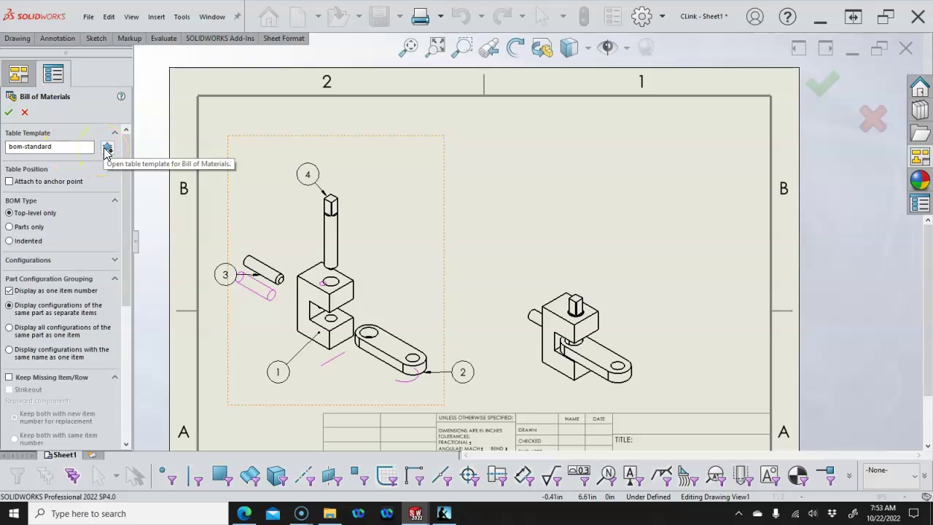
{"action": "left_click", "coordinate": [107, 148]}
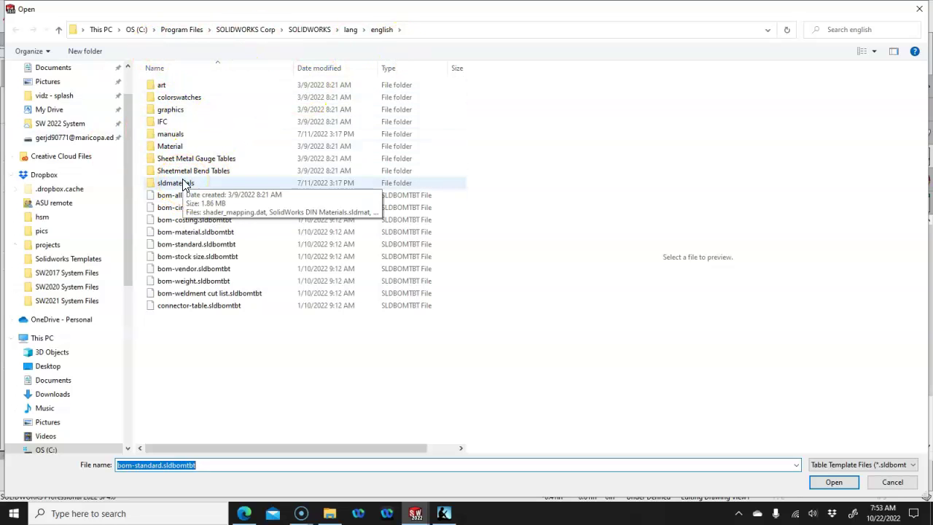
{"action": "left_click", "coordinate": [104, 140]}
{"action": "double_click", "coordinate": [184, 110]}
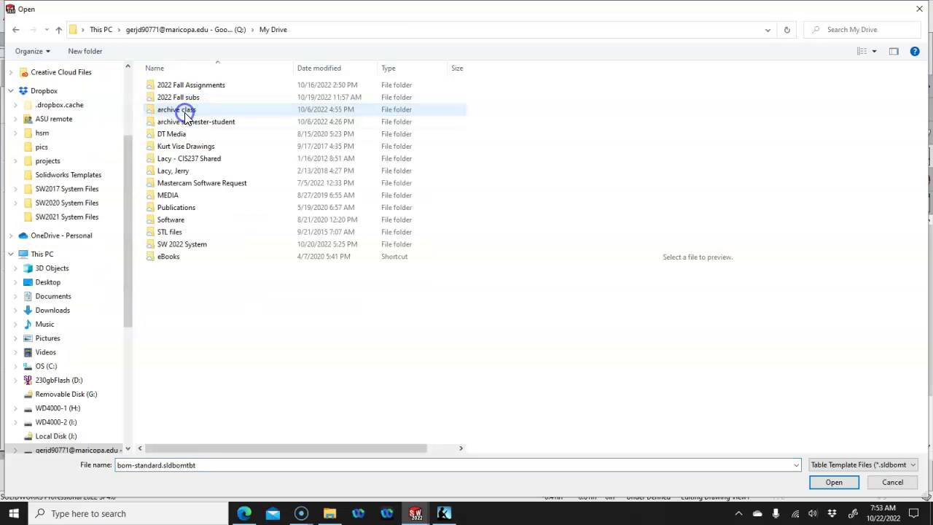
{"action": "double_click", "coordinate": [193, 245]}
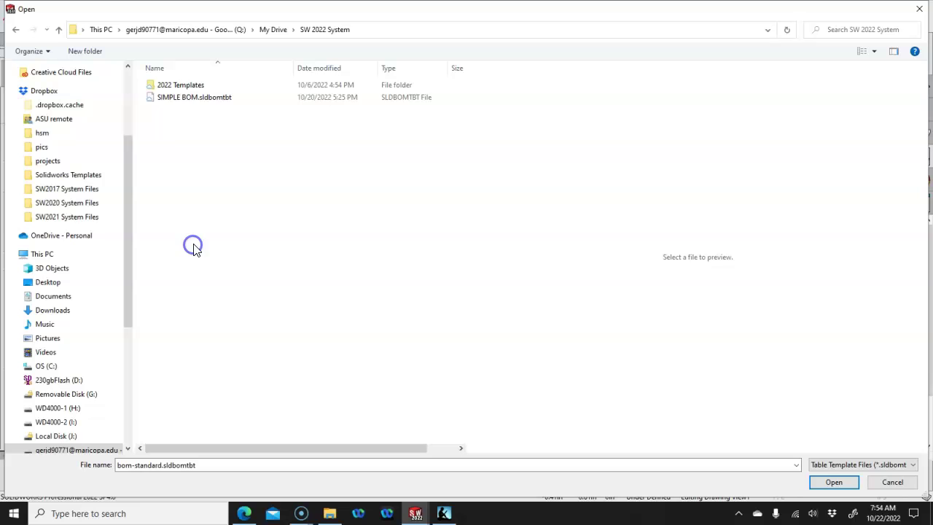
{"action": "left_click", "coordinate": [188, 98]}
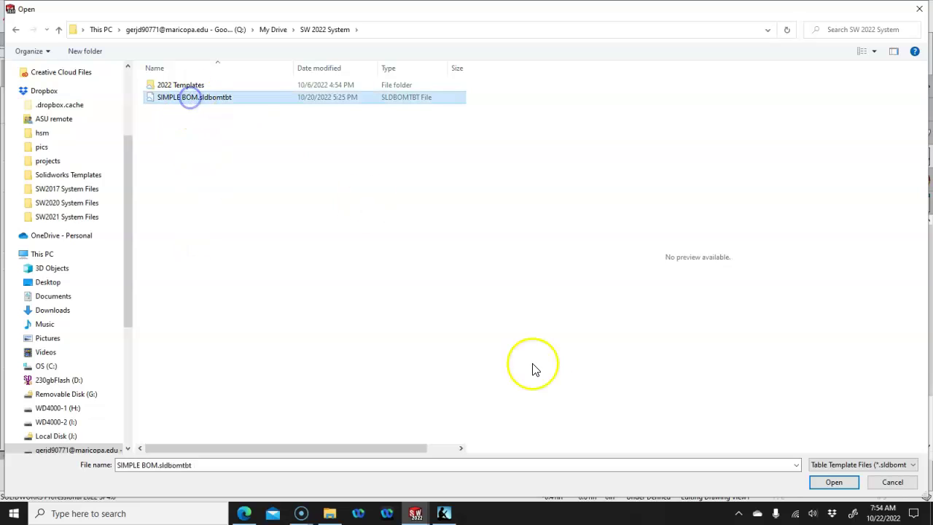
{"action": "left_click", "coordinate": [820, 484]}
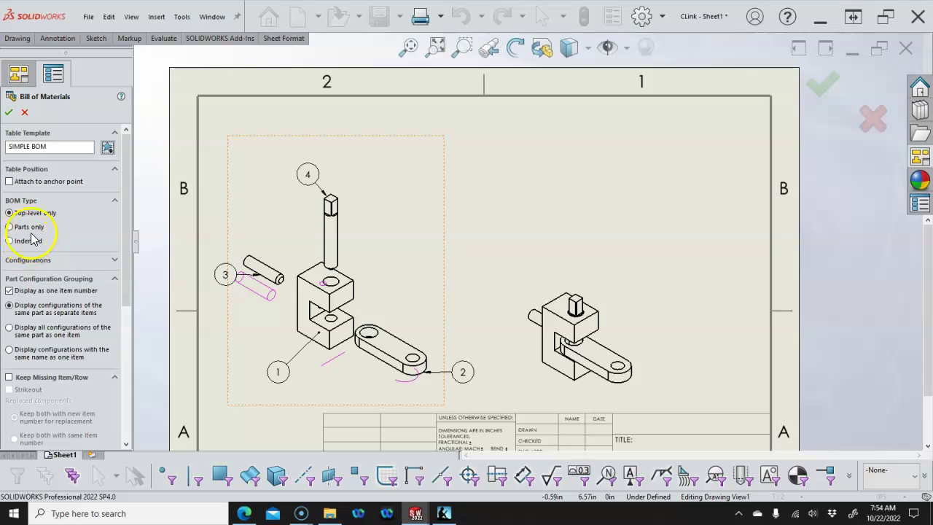
{"action": "left_click", "coordinate": [10, 114]}
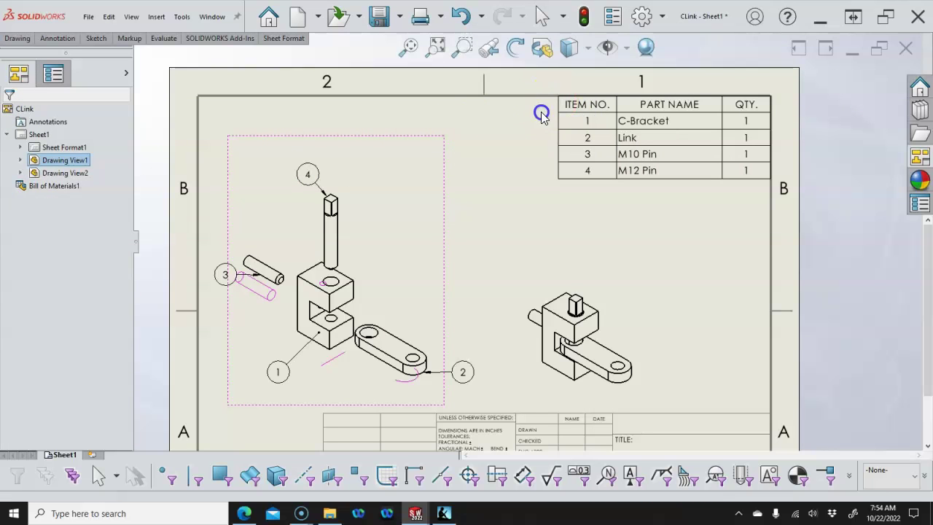
{"action": "left_click", "coordinate": [493, 166]}
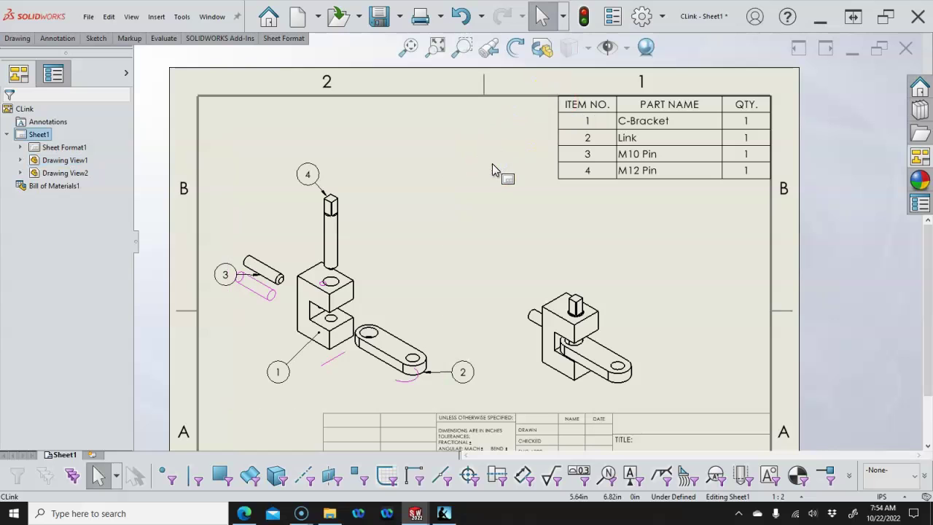
Move the assembled view and the exploded view with its balloons slightly up and to the right below the bill of materials
{"action": "left_click", "coordinate": [591, 232]}
{"action": "left_click_drag", "start_coordinate": [583, 260], "coordinate": [618, 233]}
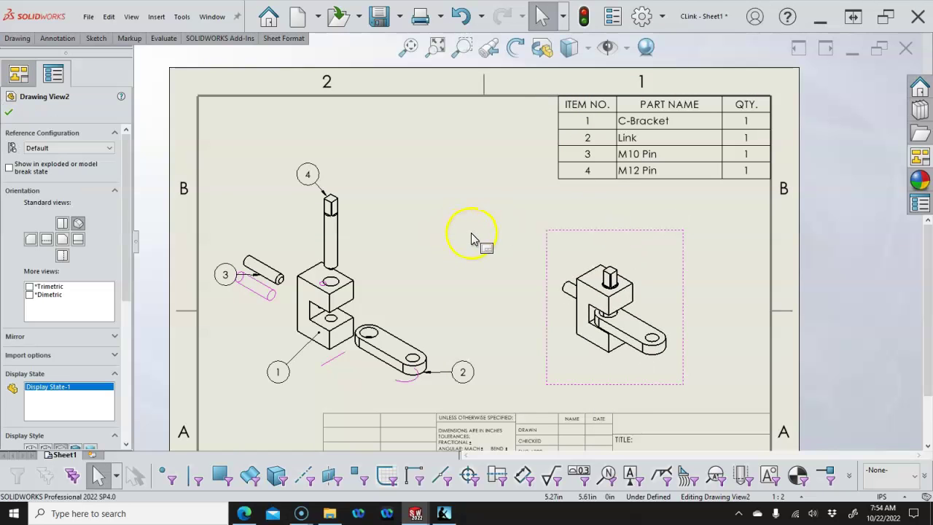
{"action": "left_click_drag", "start_coordinate": [447, 218], "coordinate": [464, 210]}
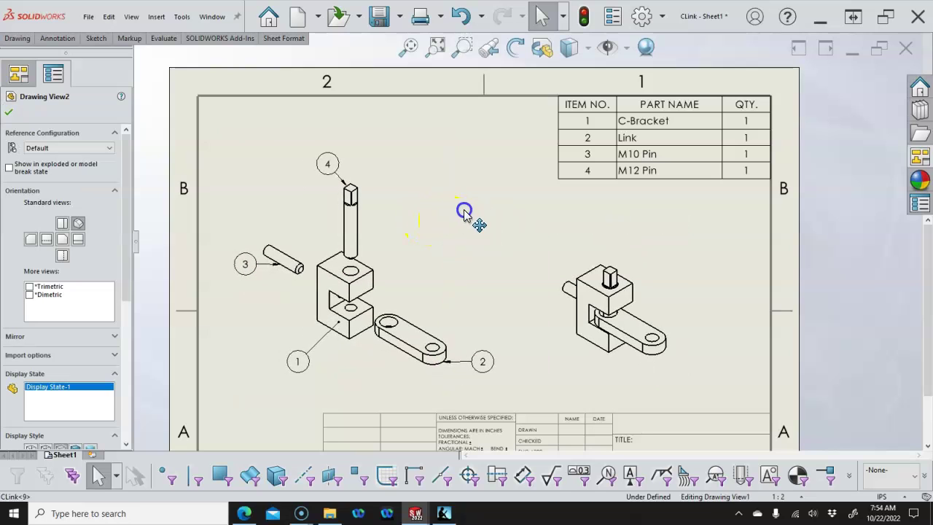
{"action": "left_click", "coordinate": [701, 271]}
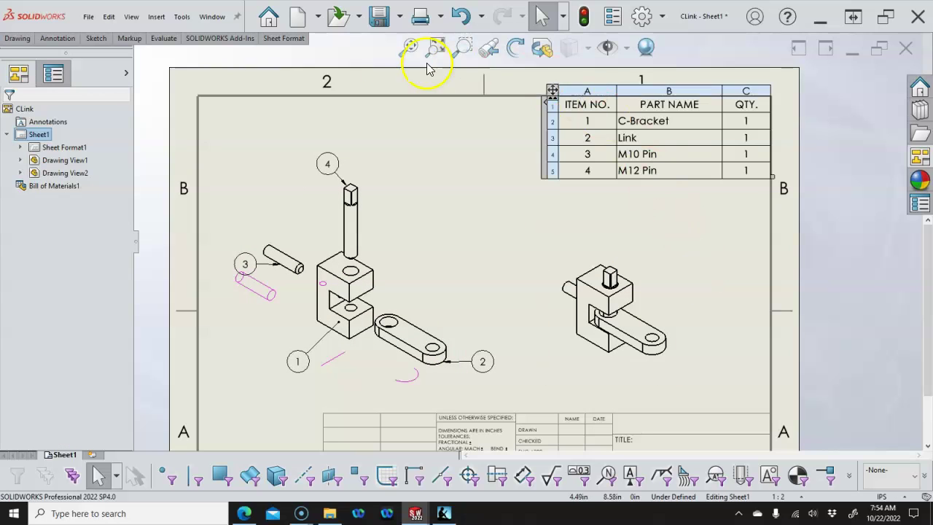
Add a second sheet to the drawing and load C-Bracket.SLDPRT as the source model for its views
{"action": "left_click", "coordinate": [409, 46]}
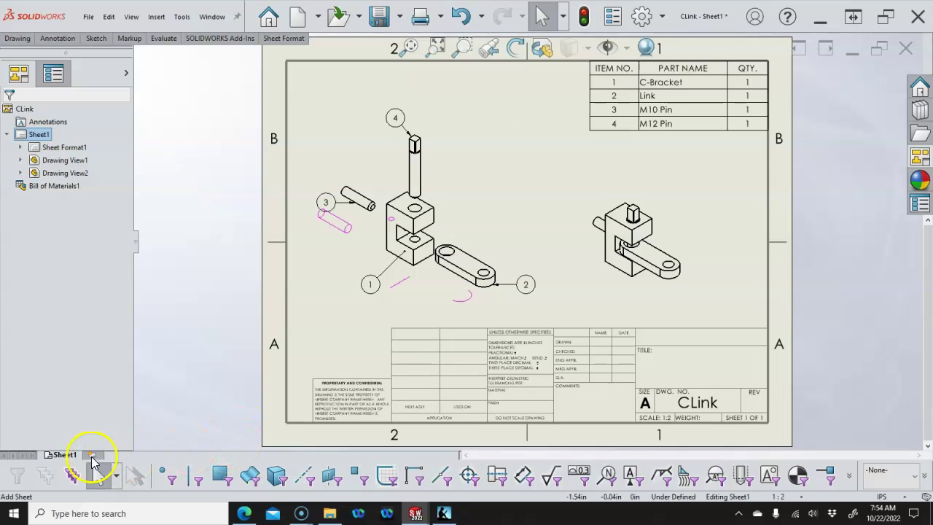
{"action": "left_click", "coordinate": [92, 456]}
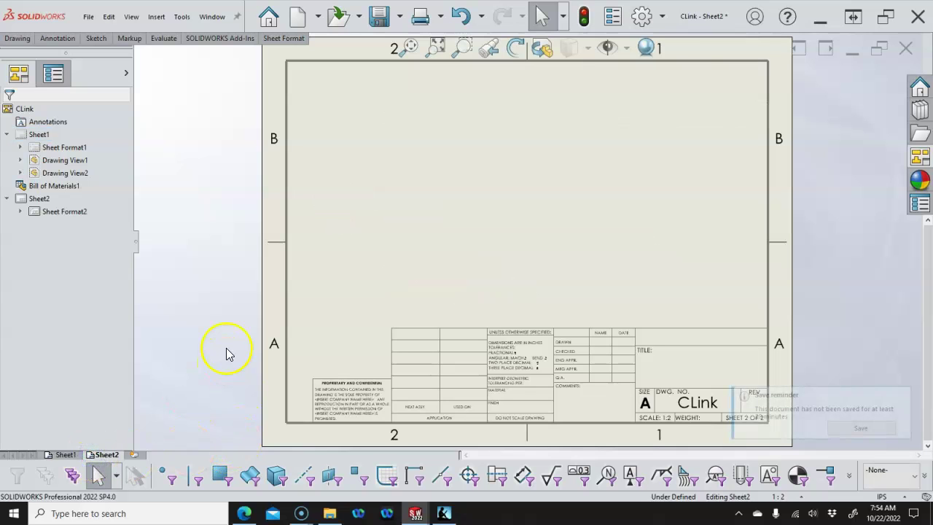
{"action": "left_click", "coordinate": [919, 157]}
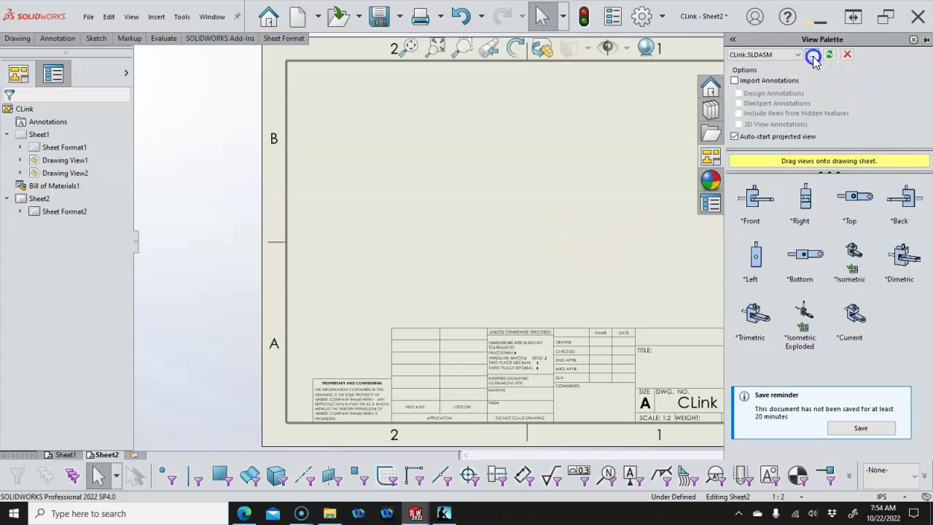
{"action": "left_click", "coordinate": [813, 57]}
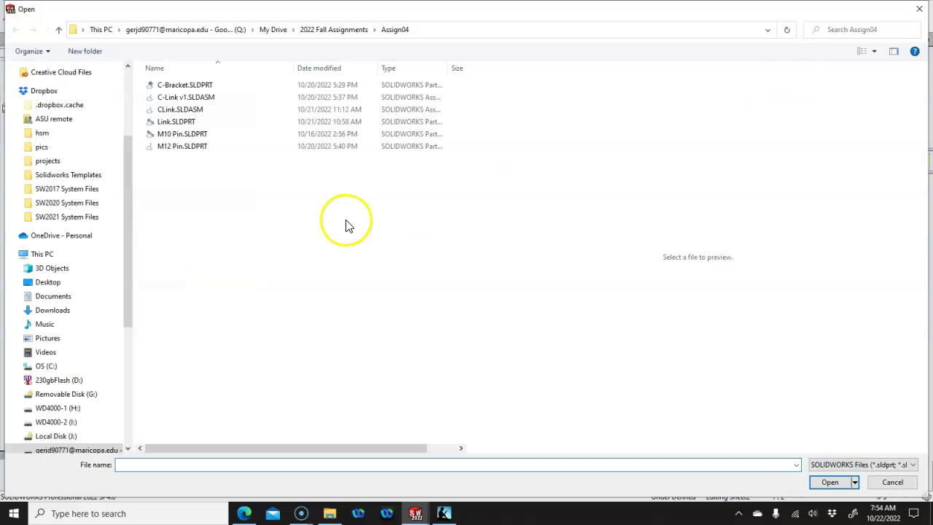
{"action": "left_click", "coordinate": [178, 88]}
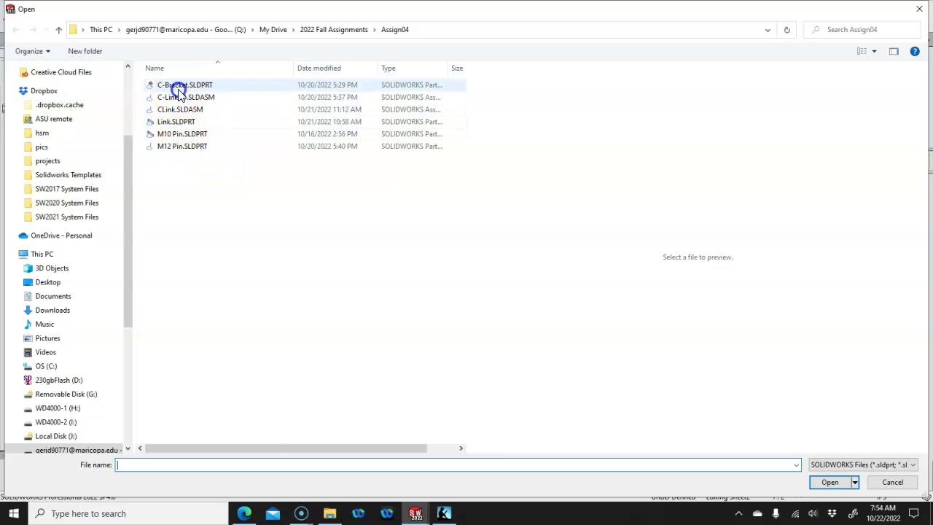
{"action": "left_click", "coordinate": [828, 483]}
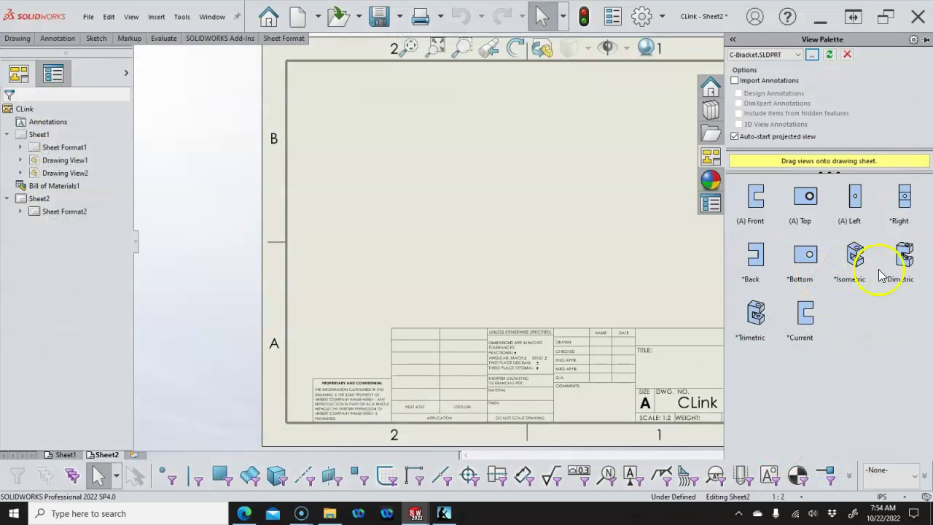
Place the C-Bracket's front view on the second sheet and project its right, top and isometric views from it
{"action": "mouse_move", "coordinate": [764, 204]}
{"action": "left_mouse_down"}
{"action": "mouse_move", "coordinate": [705, 232]}
{"action": "mouse_move", "coordinate": [429, 243]}
{"action": "left_mouse_up"}
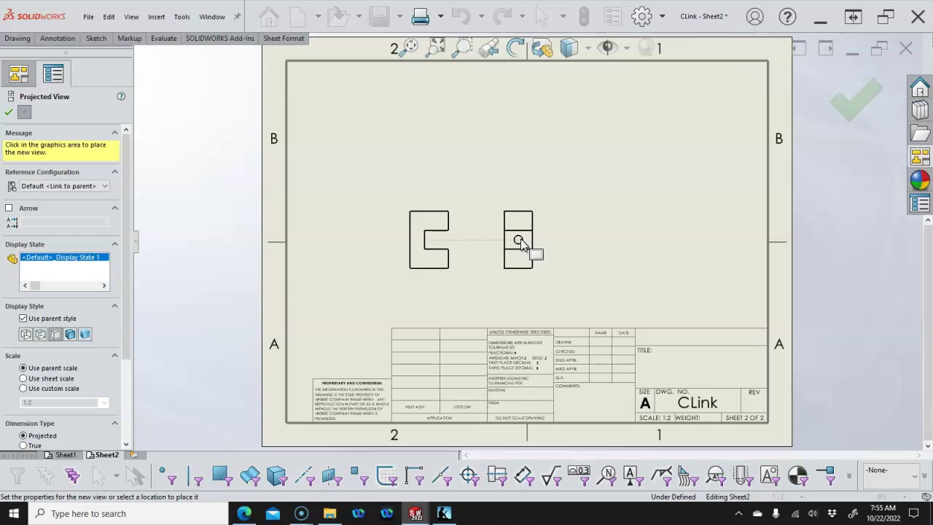
{"action": "left_click", "coordinate": [540, 241]}
{"action": "left_click", "coordinate": [431, 163]}
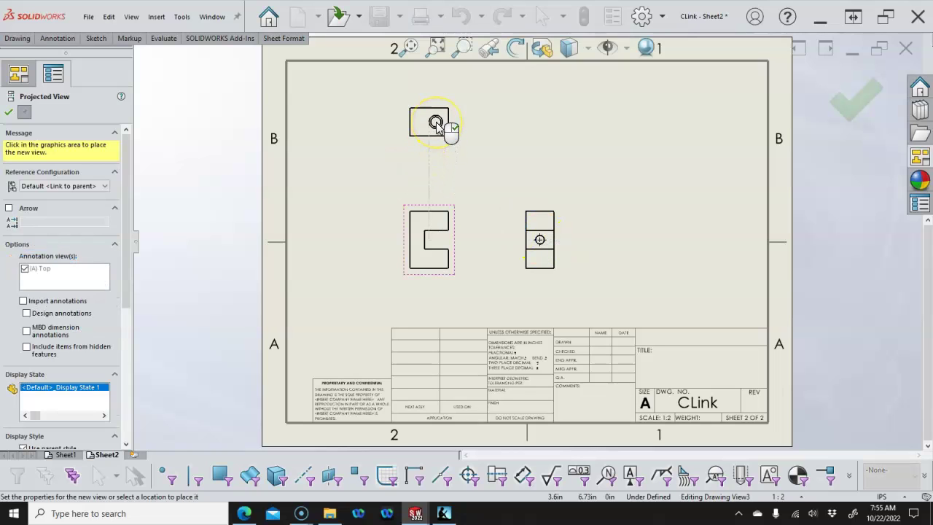
{"action": "left_click", "coordinate": [436, 124]}
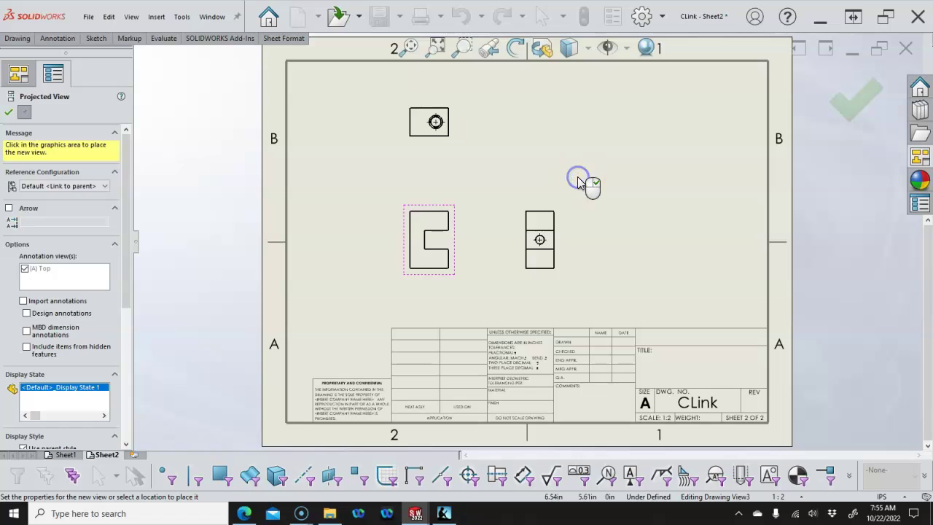
{"action": "left_click", "coordinate": [587, 162]}
{"action": "right_click", "coordinate": [705, 182]}
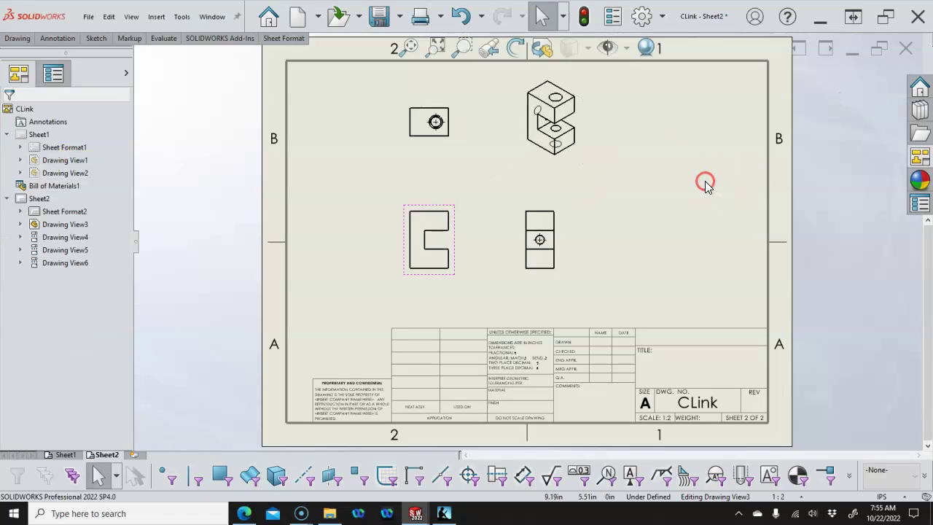
Spread out the C-Bracket views, moving the isometric to the sheet's upper right and the side and front views further right
{"action": "left_click_drag", "start_coordinate": [570, 164], "coordinate": [708, 166]}
{"action": "left_click_drag", "start_coordinate": [546, 204], "coordinate": [596, 205]}
{"action": "left_click_drag", "start_coordinate": [458, 214], "coordinate": [478, 209]}
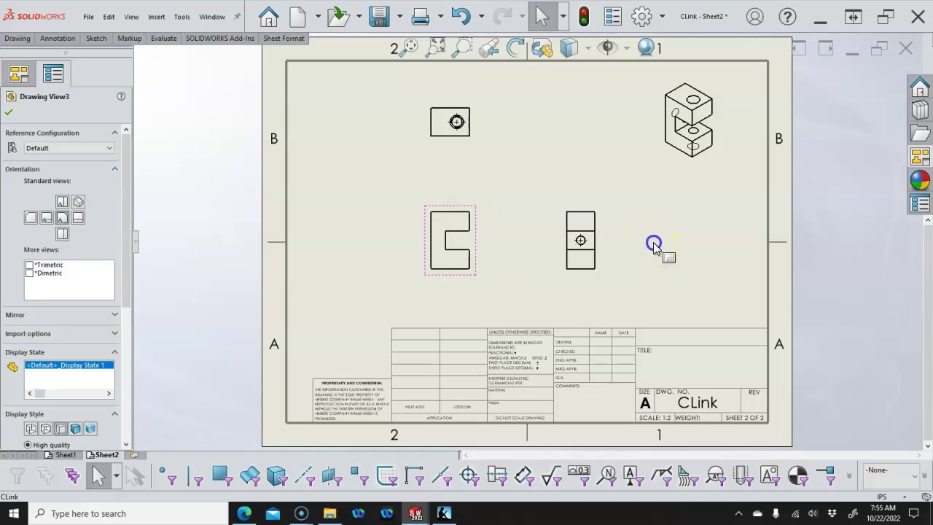
Set the second sheet's scale to 1:1
{"action": "left_click", "coordinate": [370, 170]}
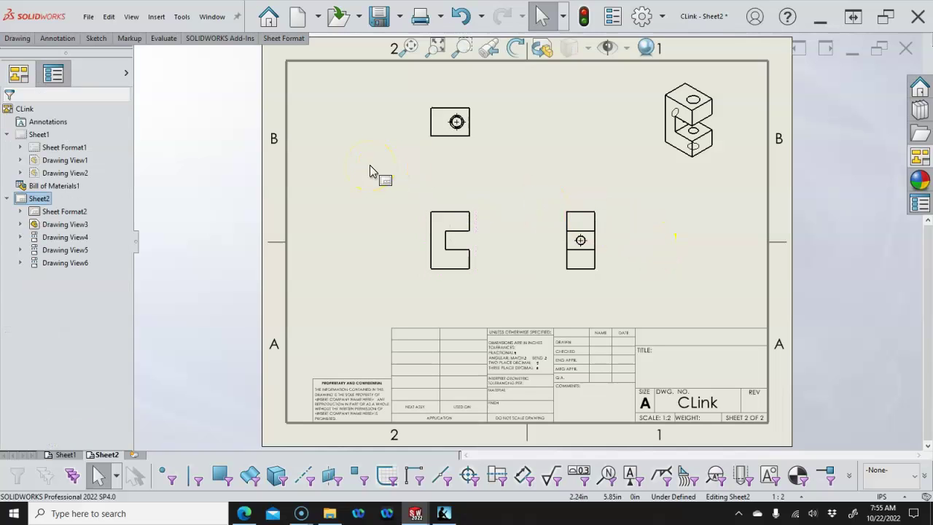
{"action": "left_click", "coordinate": [795, 497]}
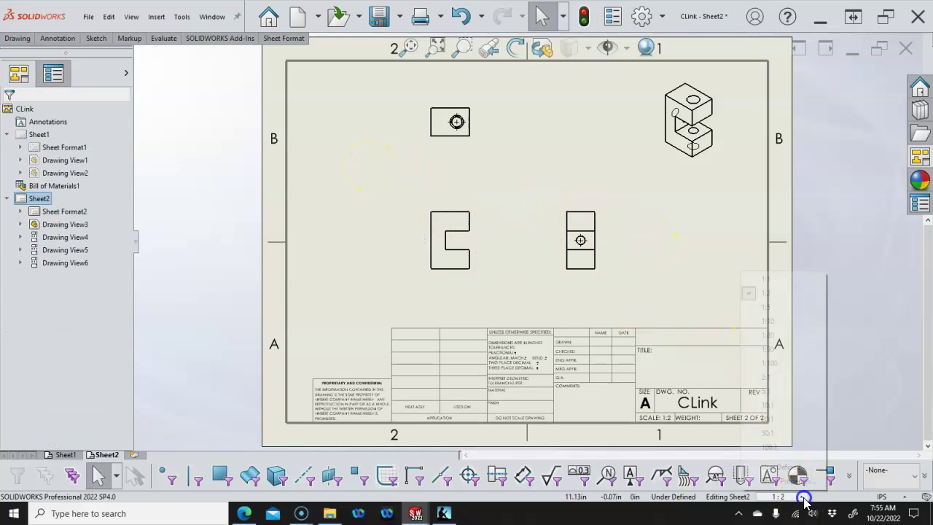
{"action": "left_click", "coordinate": [768, 280]}
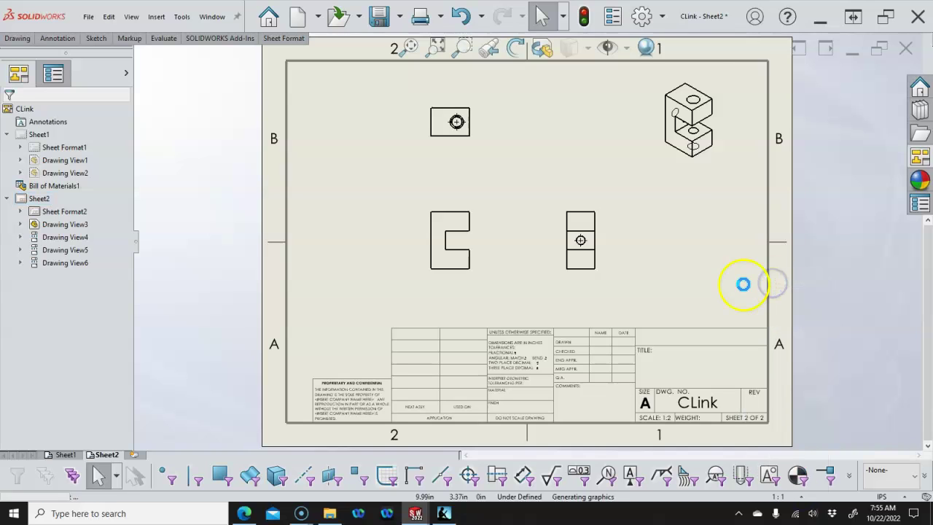
Give the C-Bracket's isometric view a custom scale of 1:2
{"action": "left_click", "coordinate": [702, 198]}
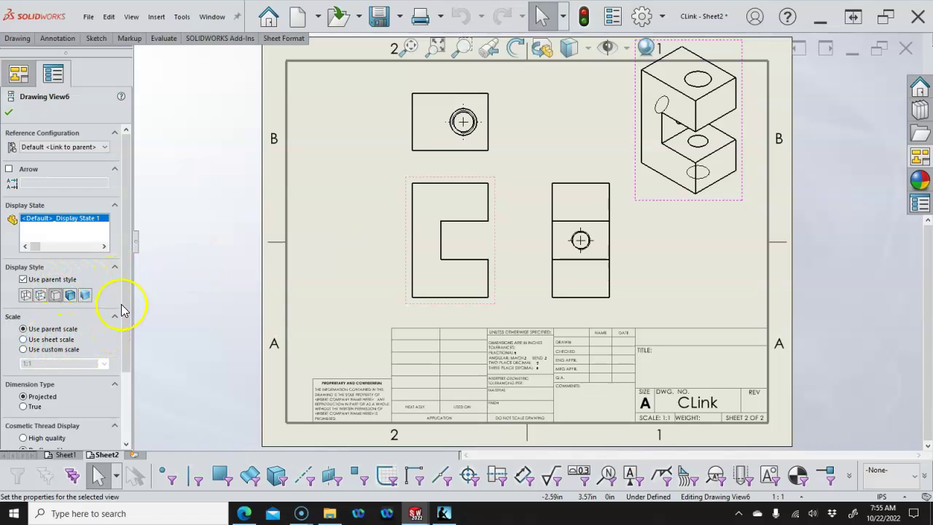
{"action": "mouse_move", "coordinate": [124, 296]}
{"action": "left_mouse_down"}
{"action": "mouse_move", "coordinate": [124, 364]}
{"action": "mouse_move", "coordinate": [125, 330]}
{"action": "left_mouse_up"}
{"action": "left_click", "coordinate": [23, 308]}
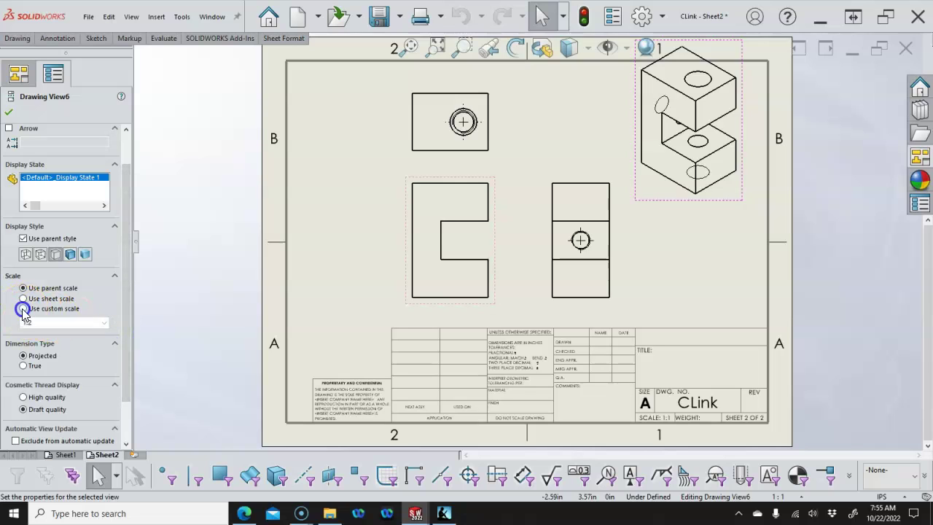
{"action": "left_click", "coordinate": [104, 323]}
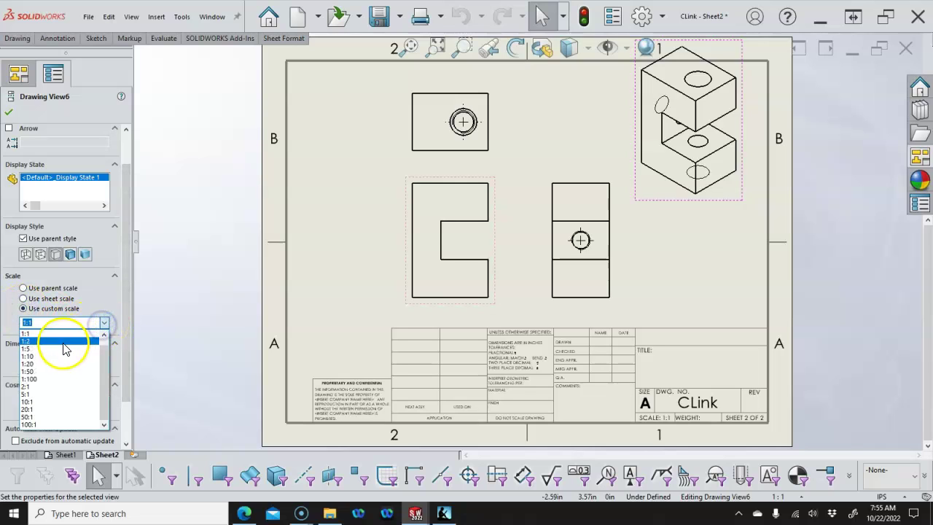
{"action": "left_click", "coordinate": [64, 346]}
{"action": "left_click", "coordinate": [11, 113]}
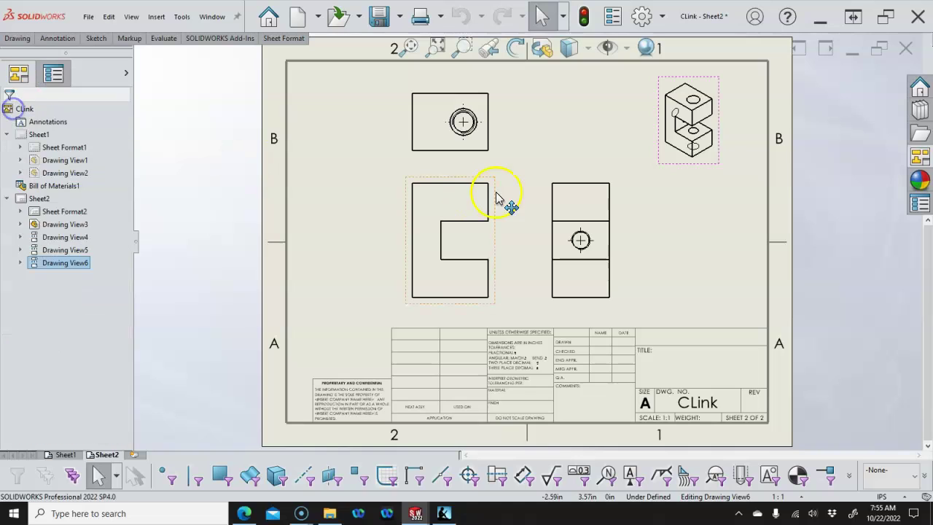
Reposition the reduced isometric view slightly further right in the sheet's upper-right corner
{"action": "left_click_drag", "start_coordinate": [678, 169], "coordinate": [714, 170]}
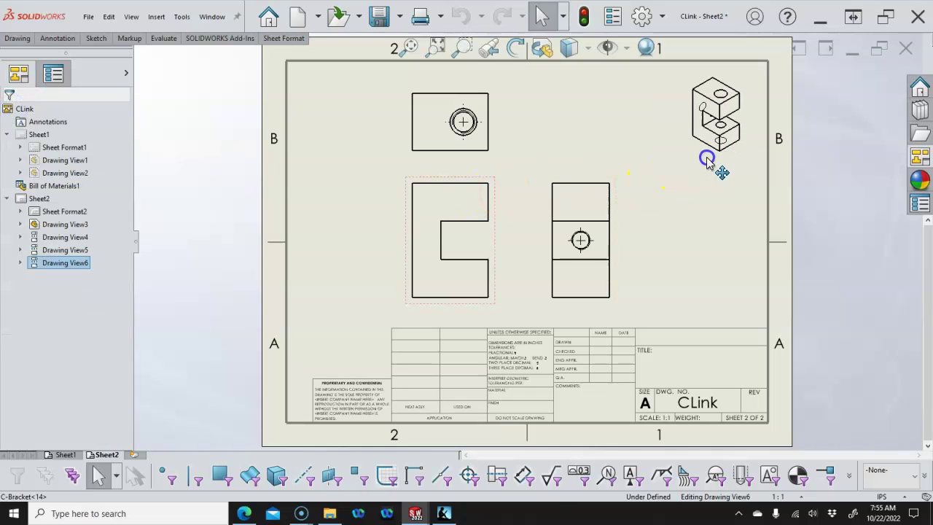
{"action": "left_click", "coordinate": [704, 194]}
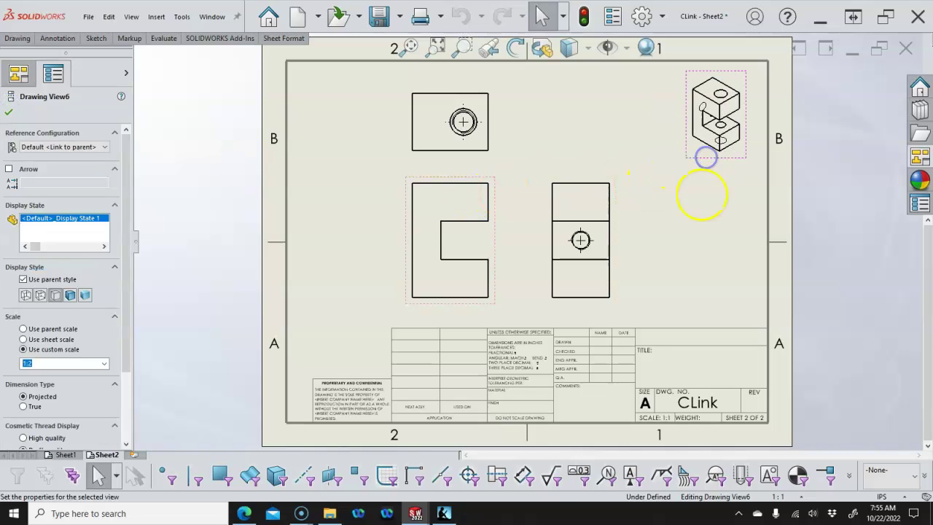
{"action": "left_click", "coordinate": [696, 162]}
{"action": "left_click", "coordinate": [691, 204]}
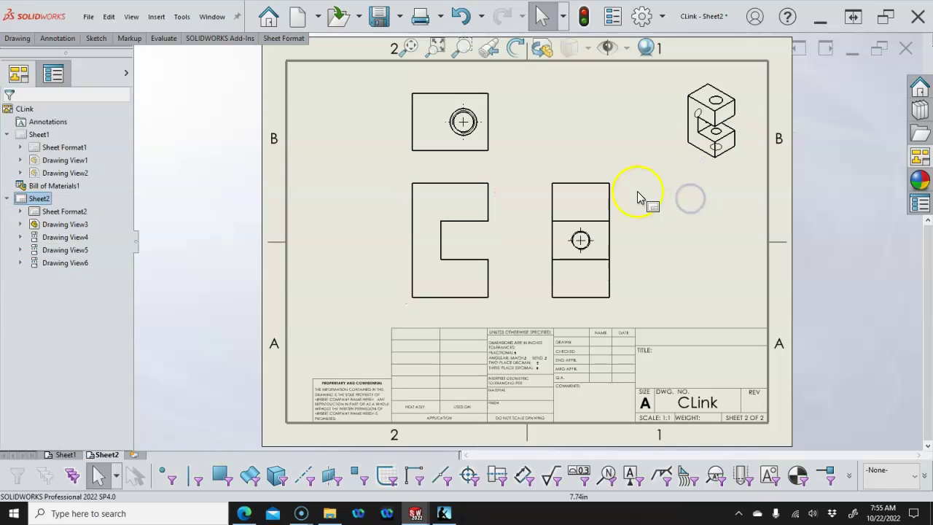
Spread the C-Bracket views, moving the side view further right, the front view slightly left, and the top view slightly up
{"action": "mouse_move", "coordinate": [617, 208]}
{"action": "left_mouse_down"}
{"action": "mouse_move", "coordinate": [636, 222]}
{"action": "mouse_move", "coordinate": [644, 214]}
{"action": "left_mouse_up"}
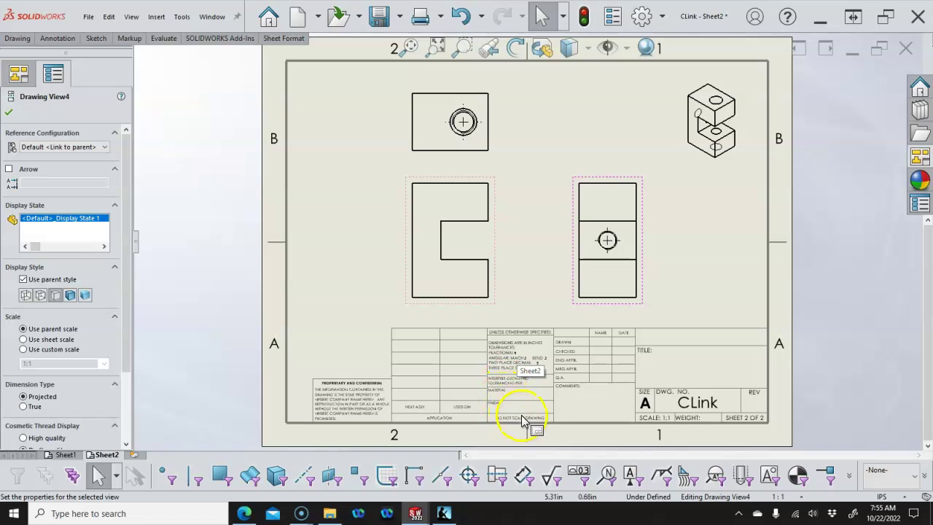
{"action": "left_click_drag", "start_coordinate": [473, 312], "coordinate": [458, 307]}
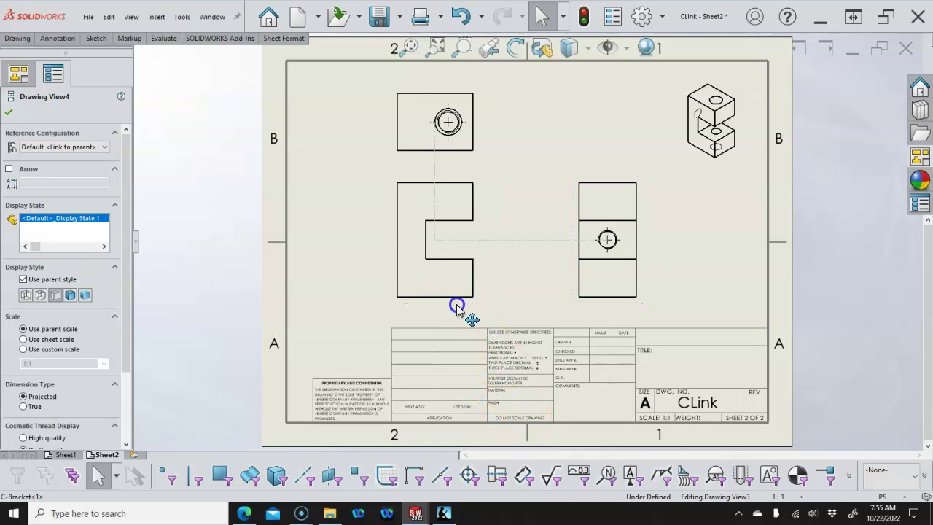
{"action": "left_click_drag", "start_coordinate": [480, 155], "coordinate": [483, 146]}
{"action": "left_click", "coordinate": [514, 180]}
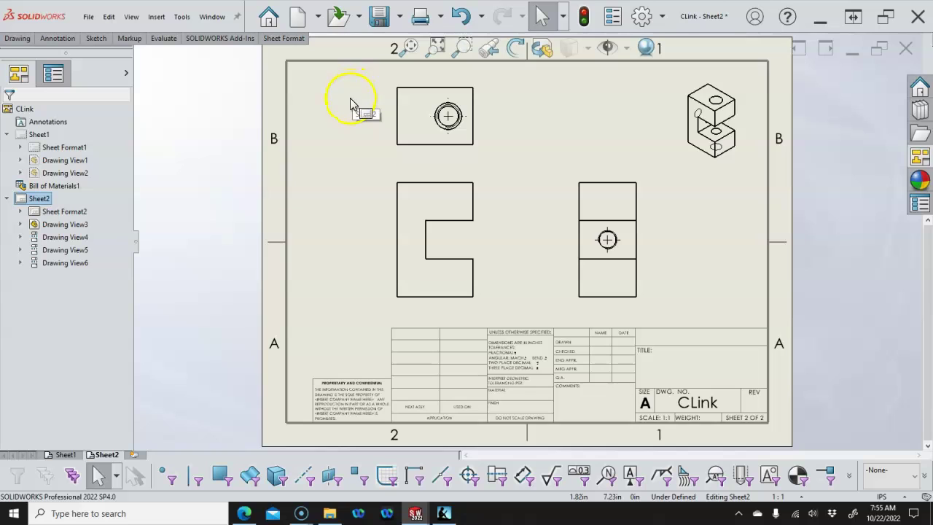
Add a Smart Dimension for the C-Bracket's depth, placed left of the top view
{"action": "key", "text": "s"}
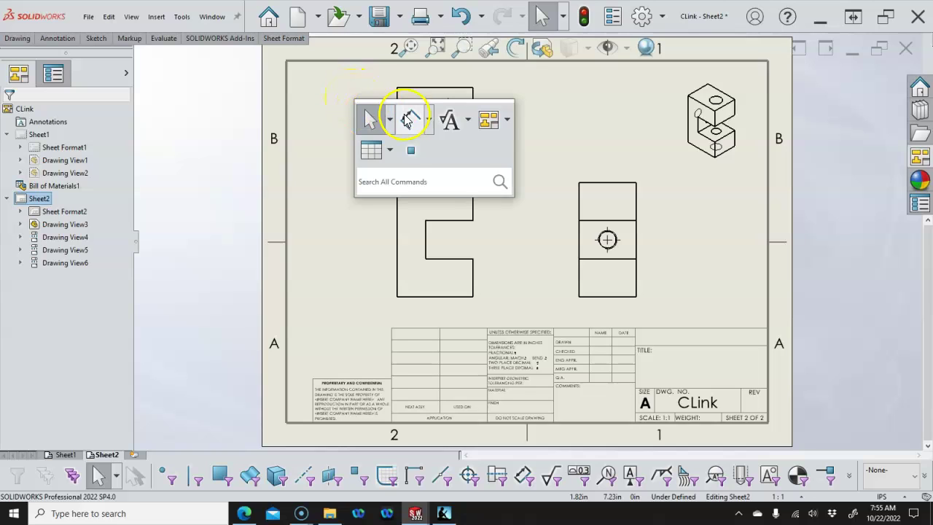
{"action": "left_click", "coordinate": [411, 120]}
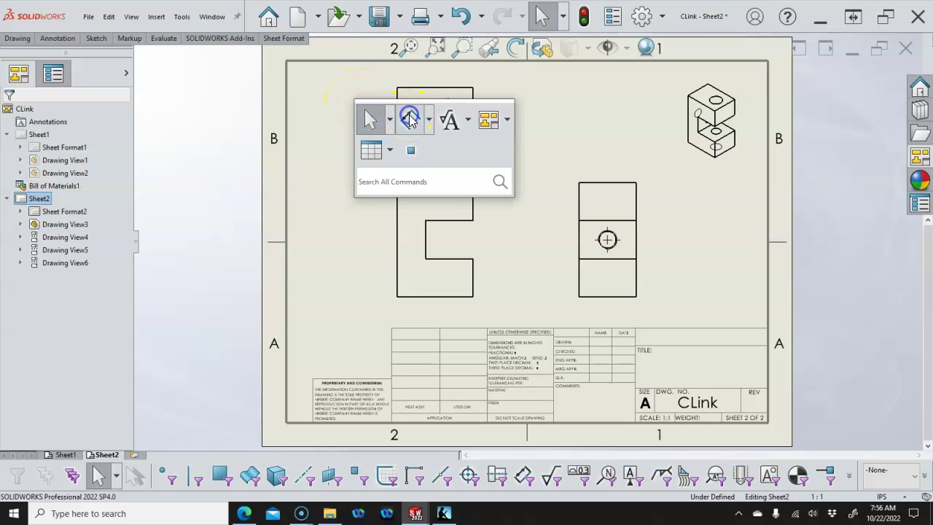
{"action": "left_click", "coordinate": [399, 127]}
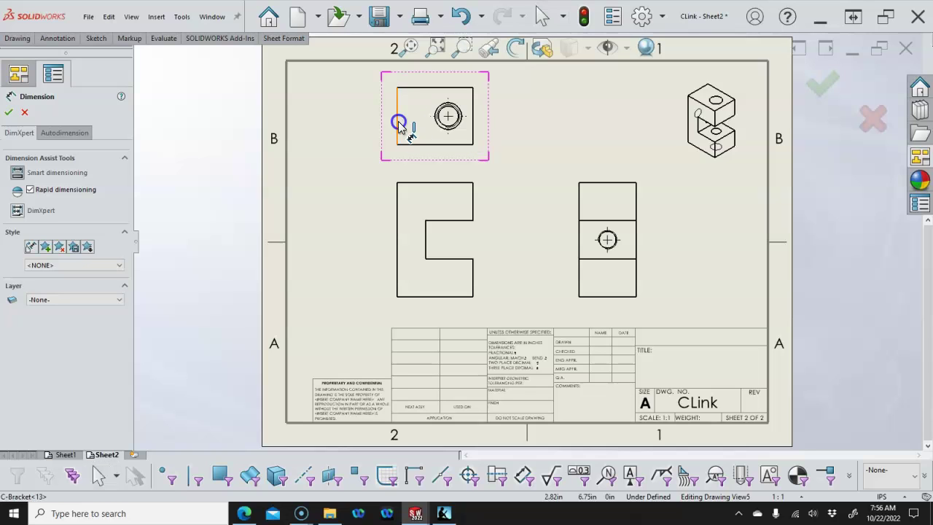
{"action": "left_click", "coordinate": [368, 125]}
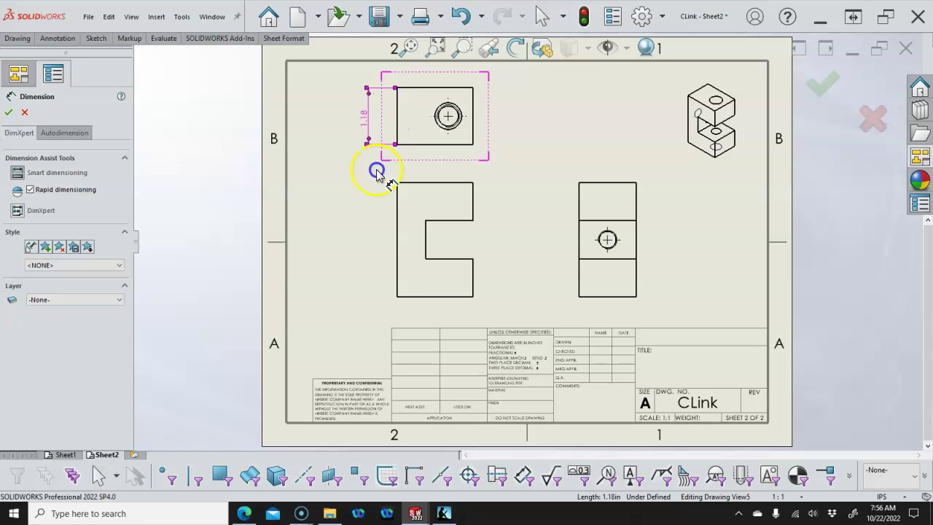
Dimension the front view's overall height on its left side and its overall width below it
{"action": "left_click", "coordinate": [394, 236]}
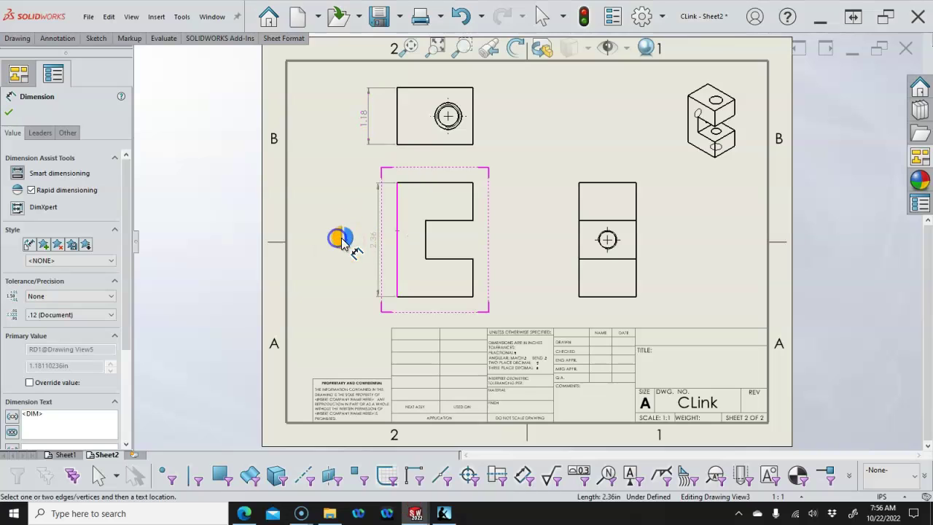
{"action": "left_click", "coordinate": [360, 241]}
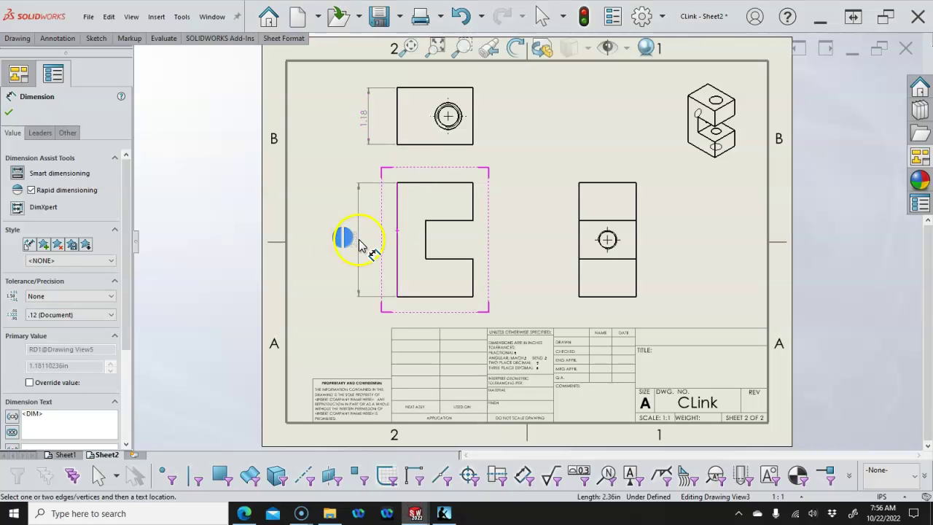
{"action": "left_click_drag", "start_coordinate": [362, 243], "coordinate": [370, 239]}
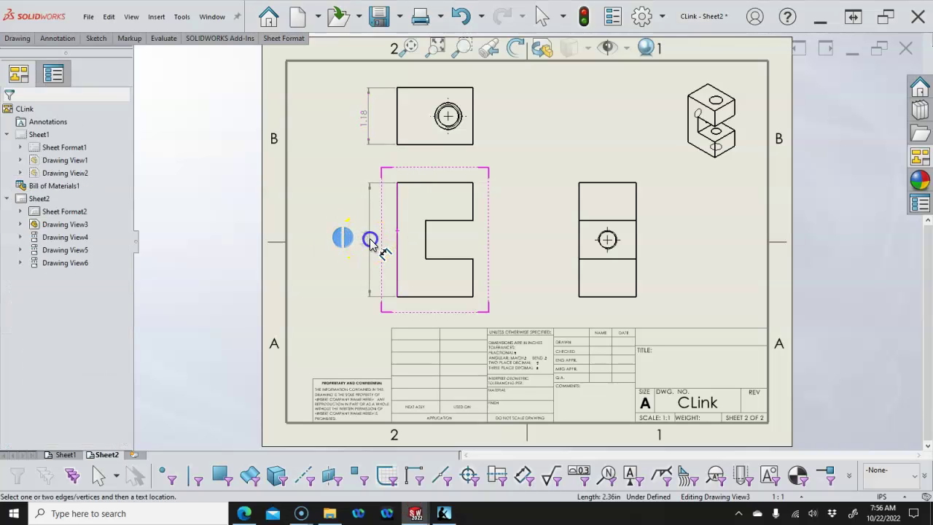
{"action": "left_click", "coordinate": [440, 298]}
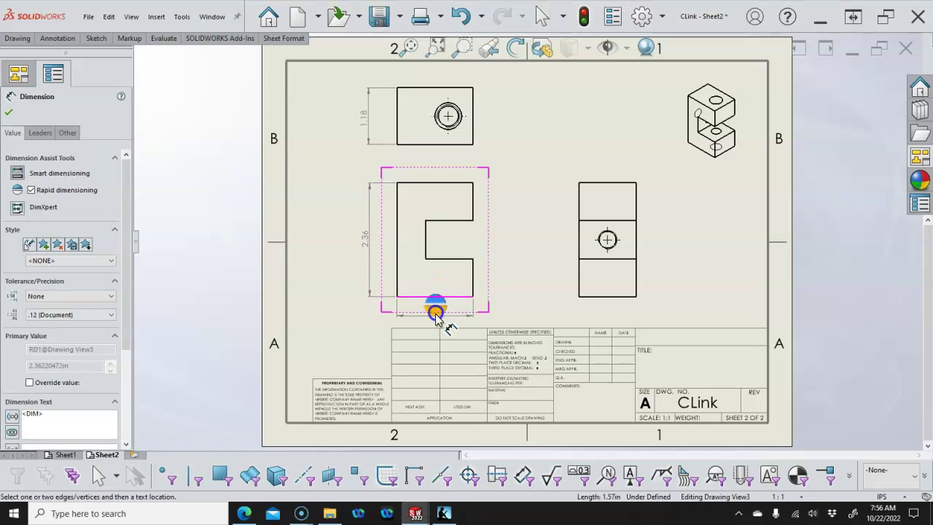
{"action": "left_click", "coordinate": [437, 319]}
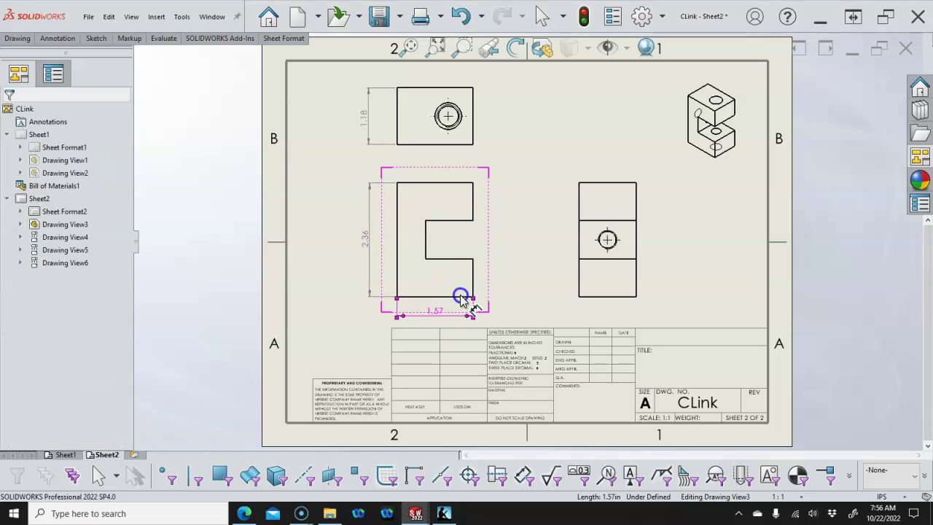
Dimension the slot's depth below the front view and both arm thicknesses to its right, finishing with the dimension tool off
{"action": "left_click", "coordinate": [452, 259]}
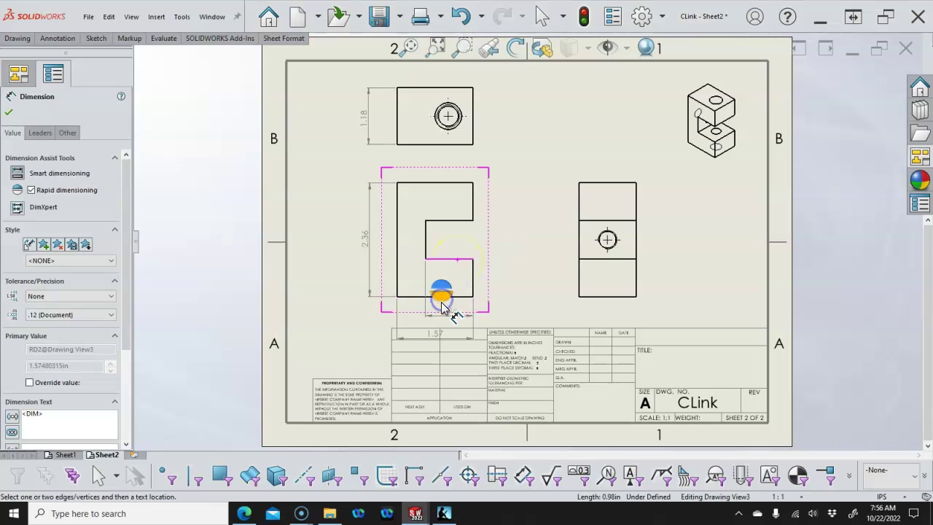
{"action": "left_click", "coordinate": [519, 277]}
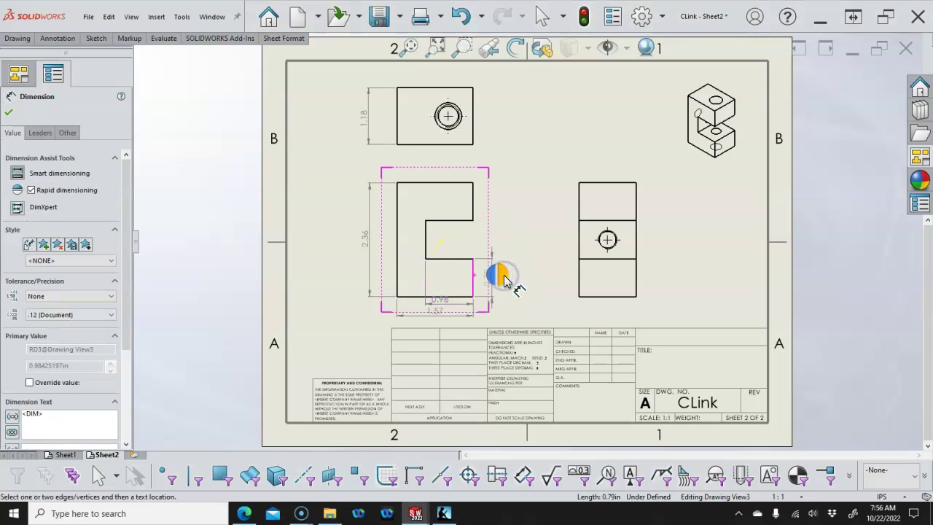
{"action": "left_click", "coordinate": [509, 271]}
{"action": "left_click", "coordinate": [507, 232]}
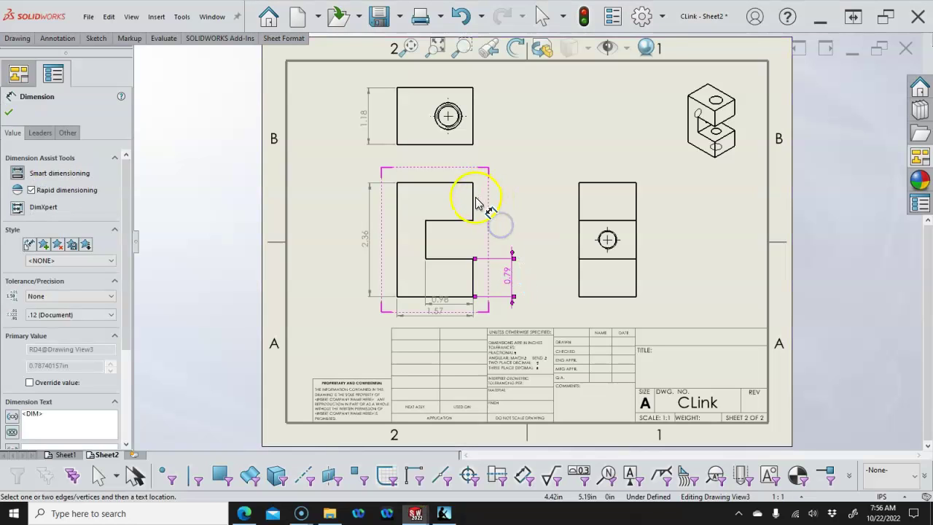
{"action": "left_click", "coordinate": [475, 204]}
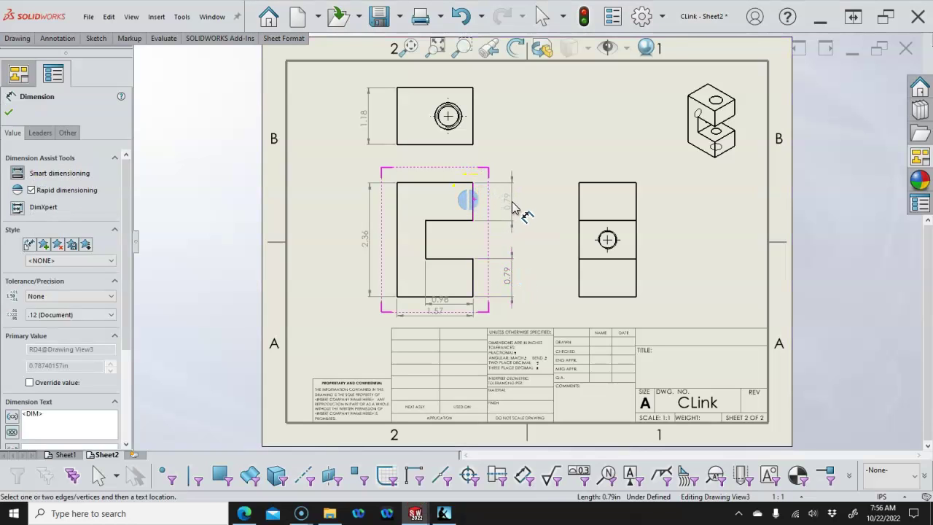
{"action": "left_click", "coordinate": [513, 207]}
{"action": "right_click", "coordinate": [530, 223]}
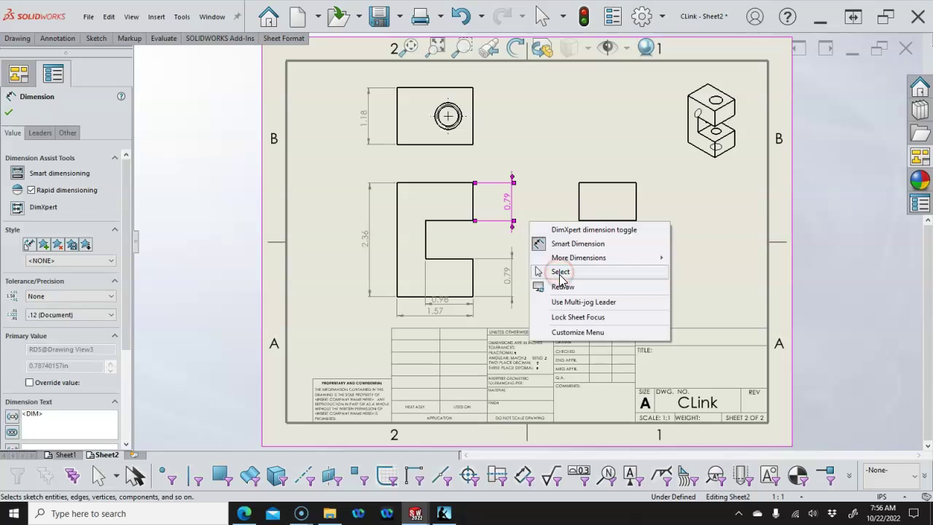
{"action": "left_click", "coordinate": [560, 273]}
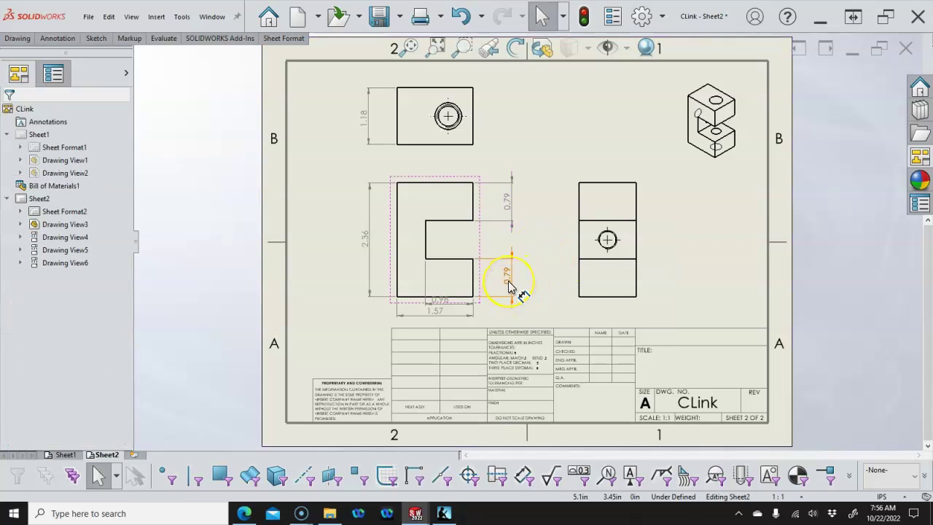
Nudge the front view up slightly and space out the slot depth and overall width dimensions below it
{"action": "scroll", "coordinate": [465, 295], "scroll_direction": "down", "scroll_amount": 2}
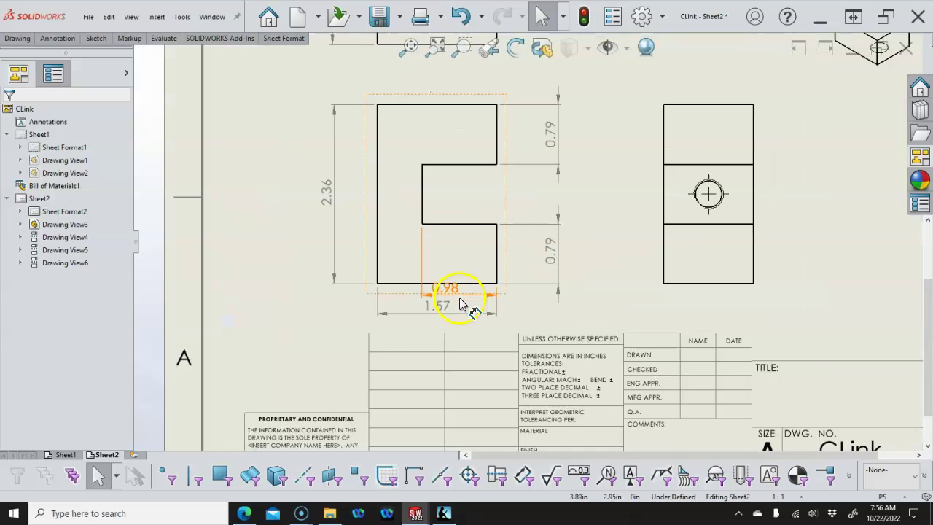
{"action": "scroll", "coordinate": [471, 262], "scroll_direction": "up", "scroll_amount": 3}
{"action": "left_click_drag", "start_coordinate": [488, 155], "coordinate": [488, 149]}
{"action": "scroll", "coordinate": [477, 274], "scroll_direction": "down", "scroll_amount": 2}
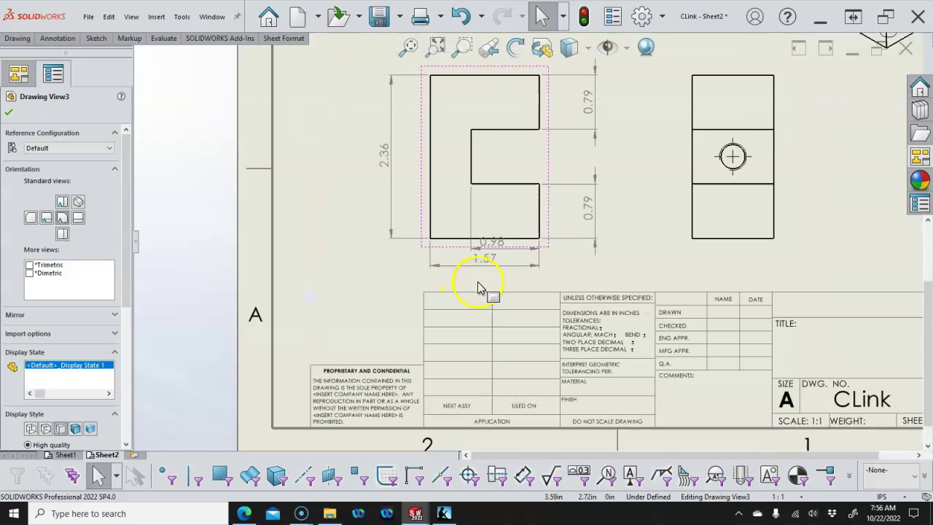
{"action": "mouse_move", "coordinate": [487, 267]}
{"action": "left_mouse_down"}
{"action": "mouse_move", "coordinate": [487, 275]}
{"action": "mouse_move", "coordinate": [495, 253]}
{"action": "left_mouse_up"}
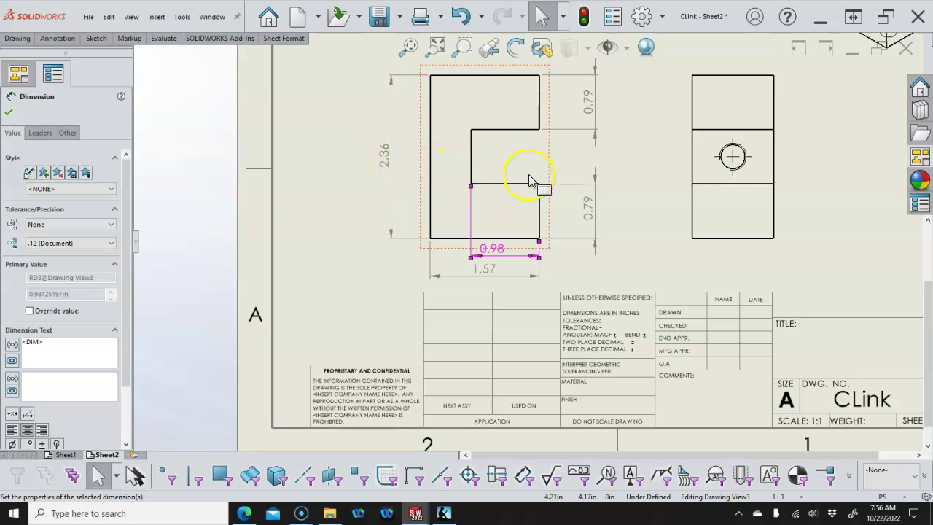
{"action": "scroll", "coordinate": [531, 181], "scroll_direction": "down", "scroll_amount": 5}
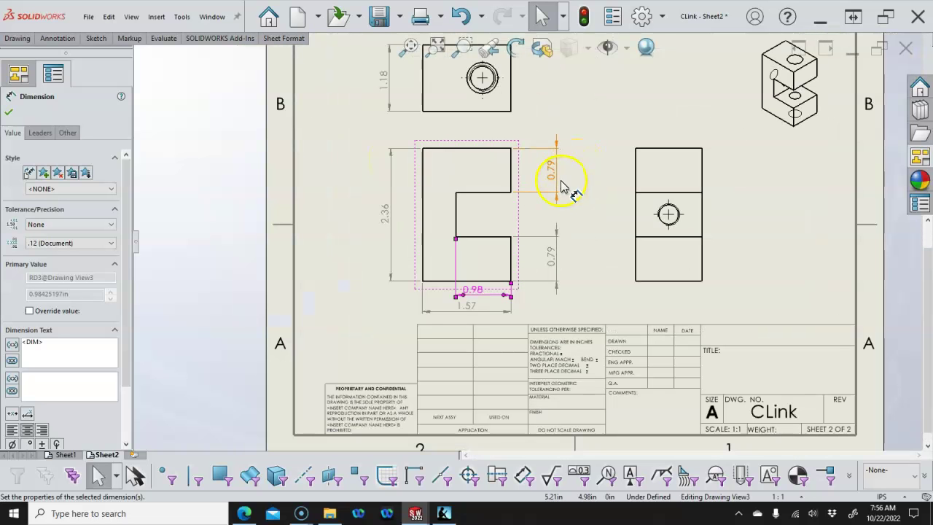
{"action": "left_click", "coordinate": [582, 196]}
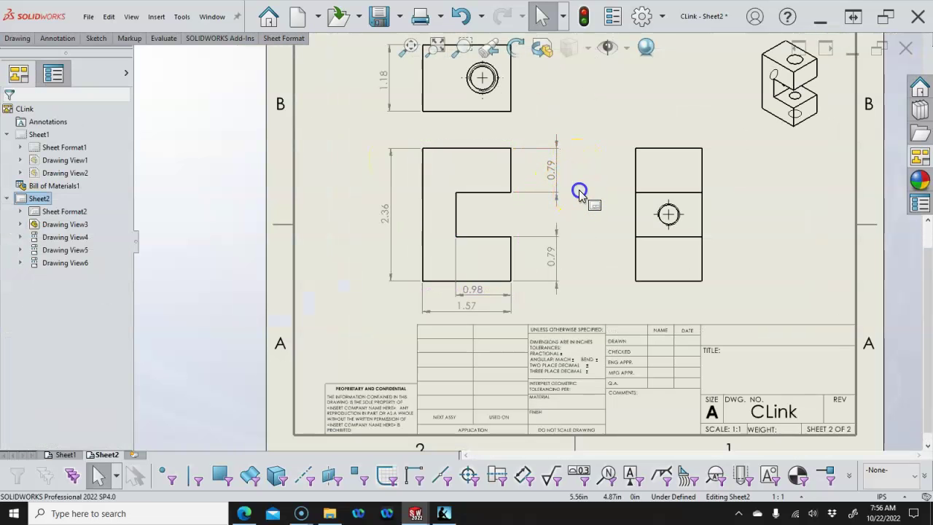
{"action": "left_click", "coordinate": [488, 290]}
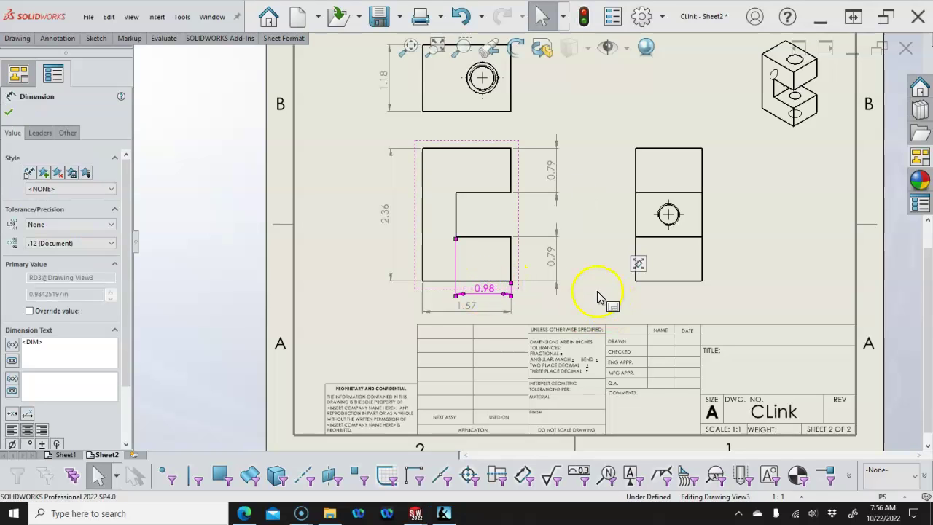
{"action": "left_click", "coordinate": [594, 286]}
Locate the top view's hole with dimensions from the left edge and the bottom edge to its center
{"action": "scroll", "coordinate": [573, 237], "scroll_direction": "down", "scroll_amount": 2}
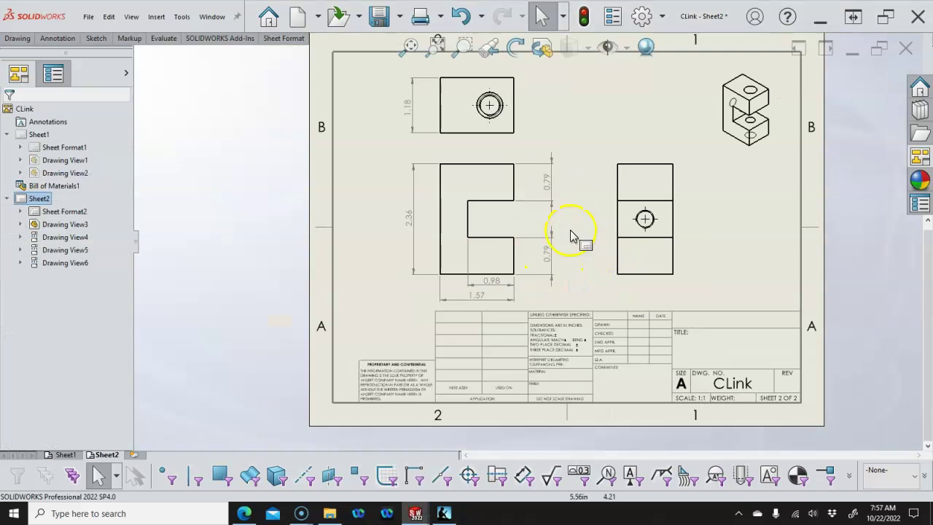
{"action": "scroll", "coordinate": [536, 218], "scroll_direction": "down", "scroll_amount": 2}
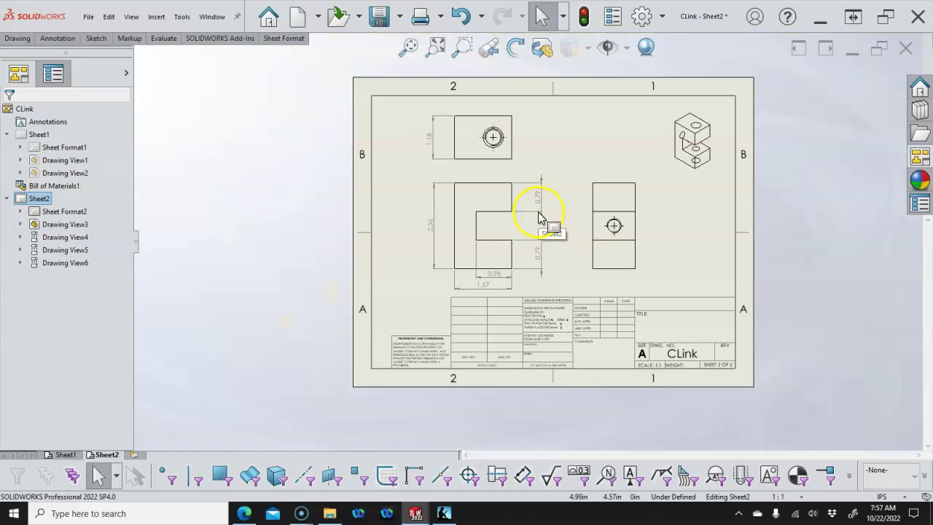
{"action": "scroll", "coordinate": [526, 166], "scroll_direction": "up", "scroll_amount": 1}
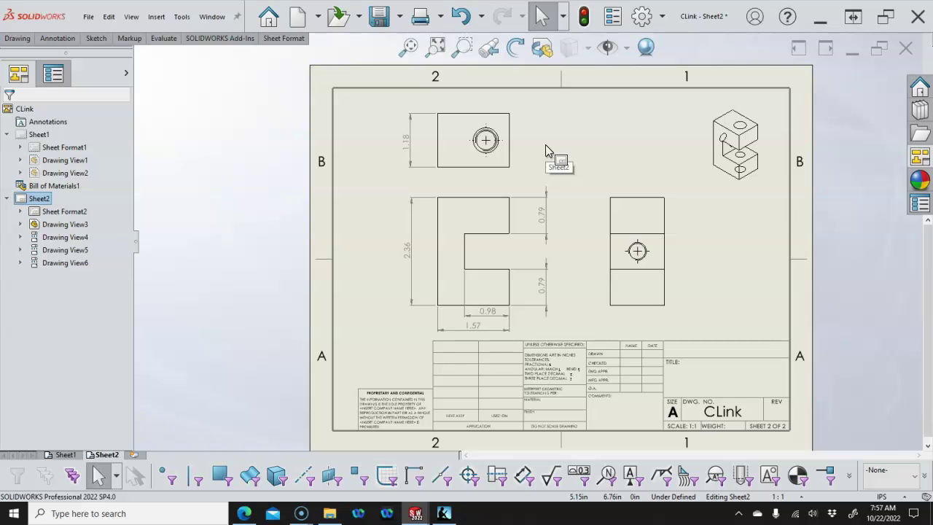
{"action": "key", "text": "s"}
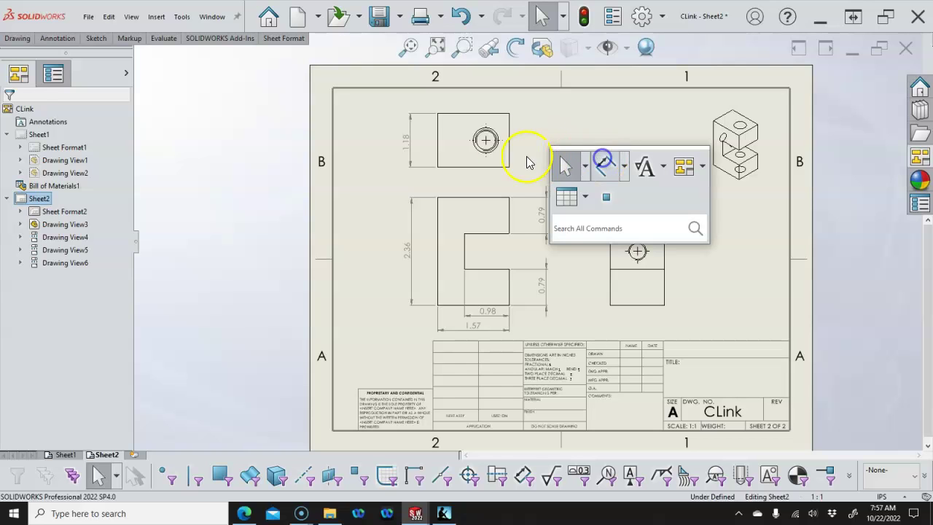
{"action": "left_click", "coordinate": [604, 166]}
{"action": "left_click", "coordinate": [438, 153]}
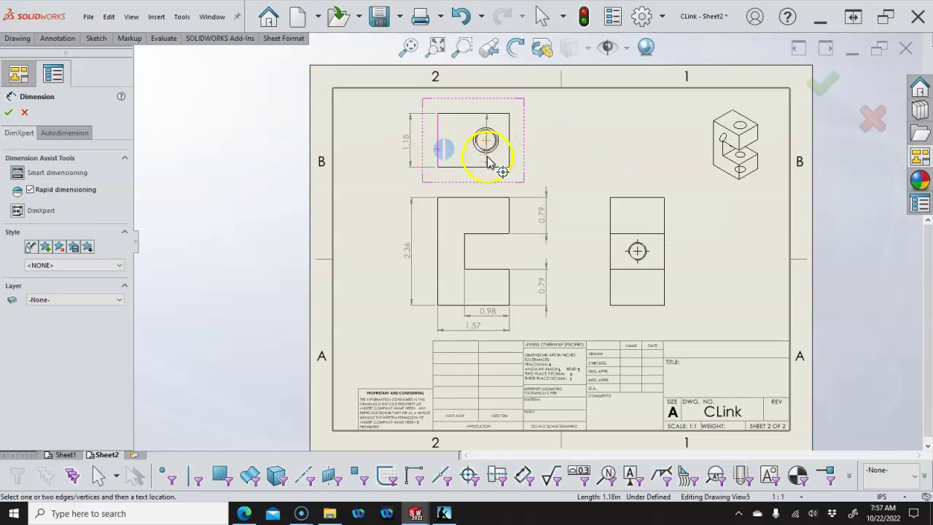
{"action": "left_click", "coordinate": [488, 158]}
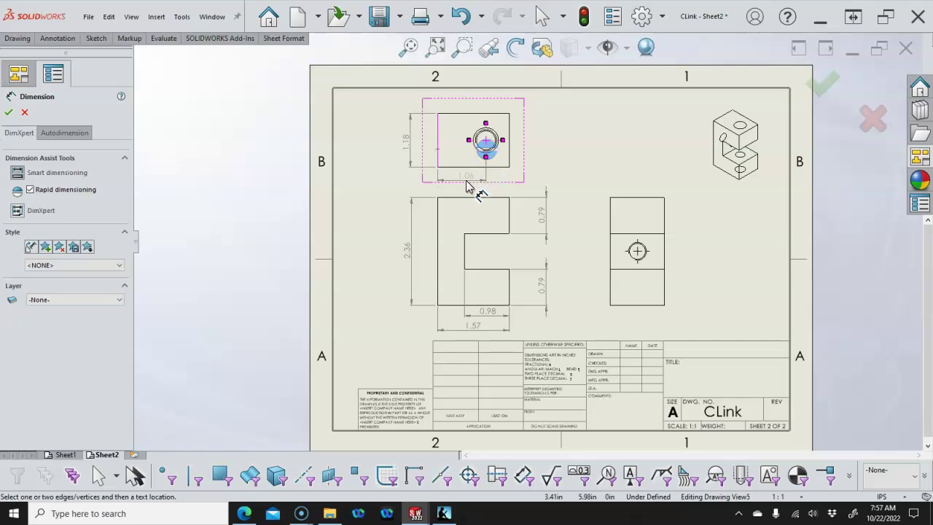
{"action": "left_click", "coordinate": [465, 185]}
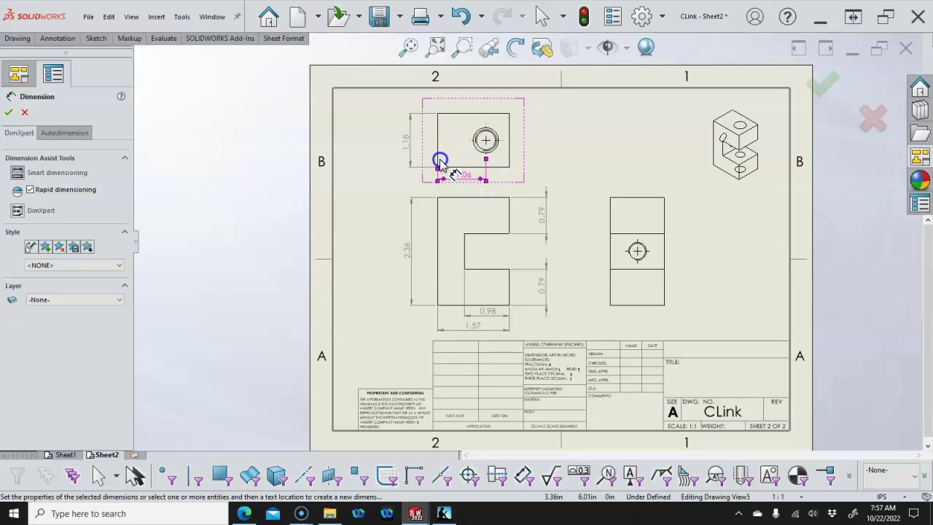
{"action": "left_click", "coordinate": [474, 143]}
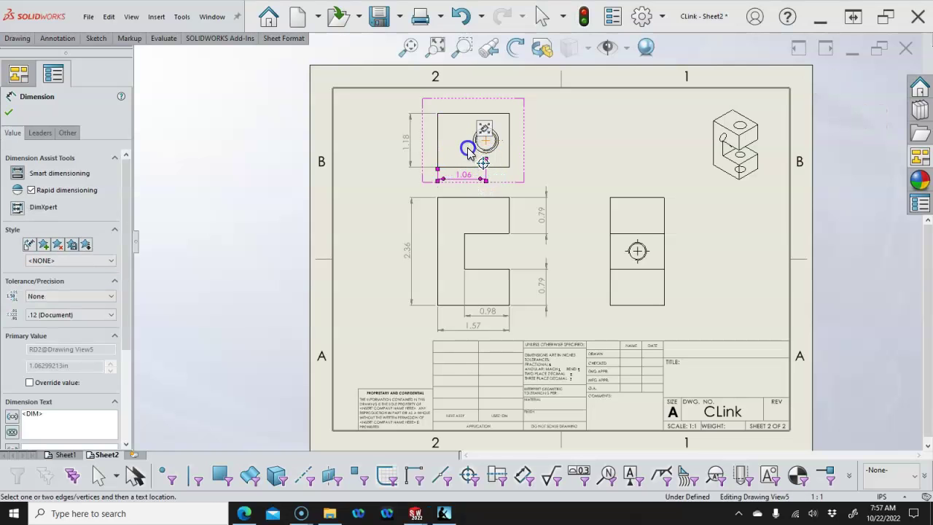
{"action": "left_click", "coordinate": [428, 155]}
{"action": "left_click", "coordinate": [565, 157]}
{"action": "right_click", "coordinate": [597, 184]}
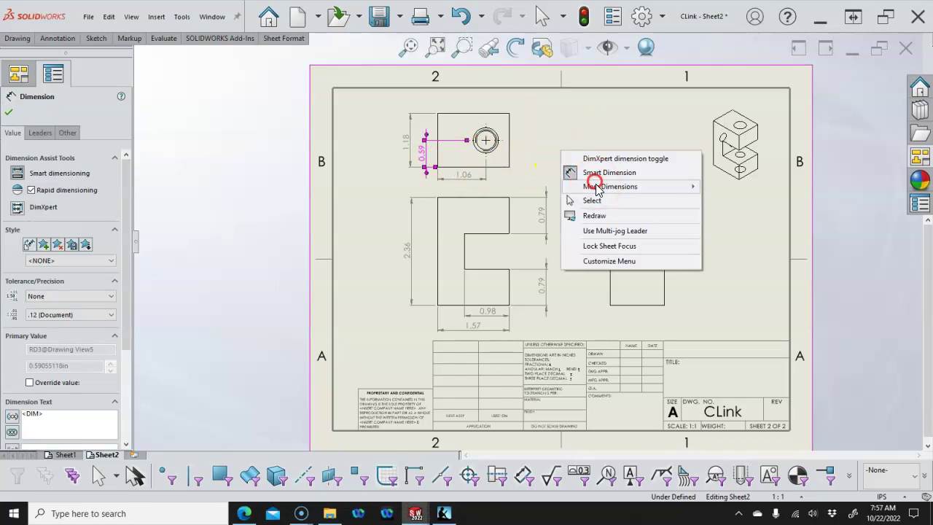
{"action": "left_click", "coordinate": [592, 200]}
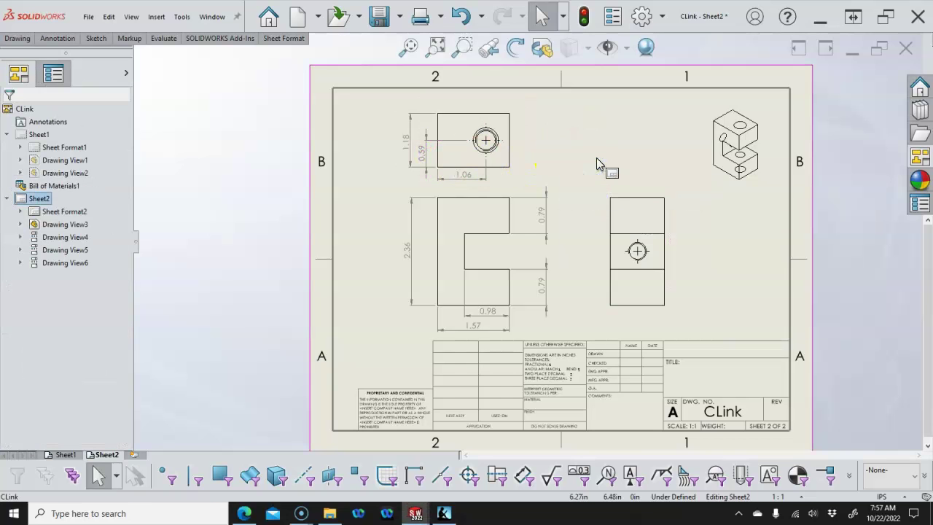
Dimension the side view's overall width below the view
{"action": "key", "text": "s"}
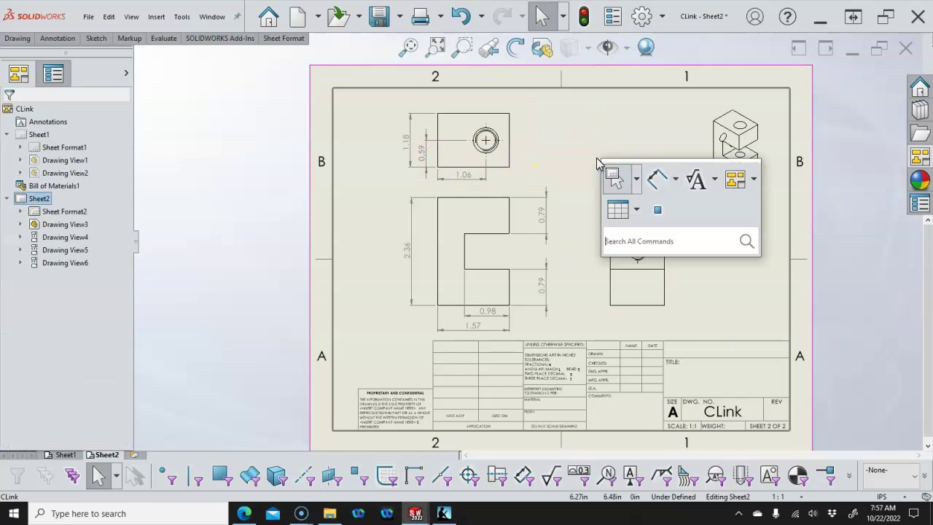
{"action": "left_click", "coordinate": [658, 181]}
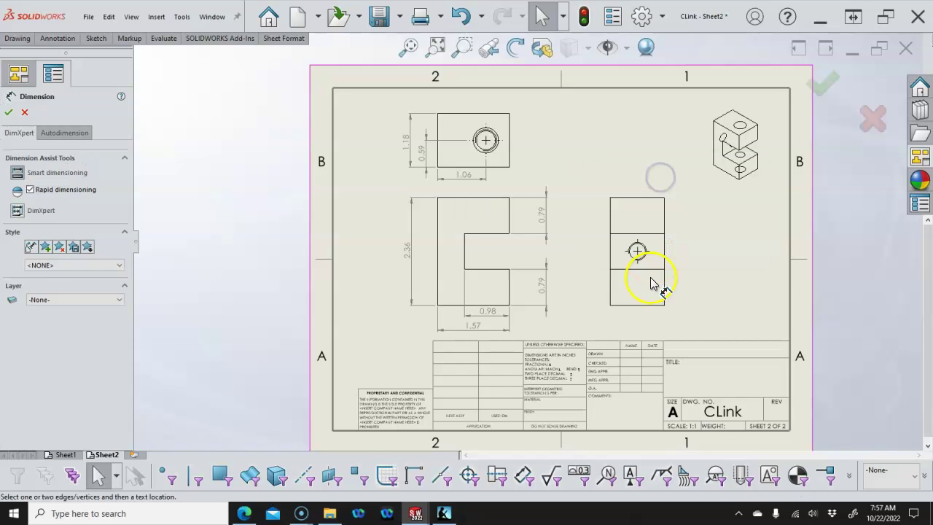
{"action": "left_click", "coordinate": [634, 304]}
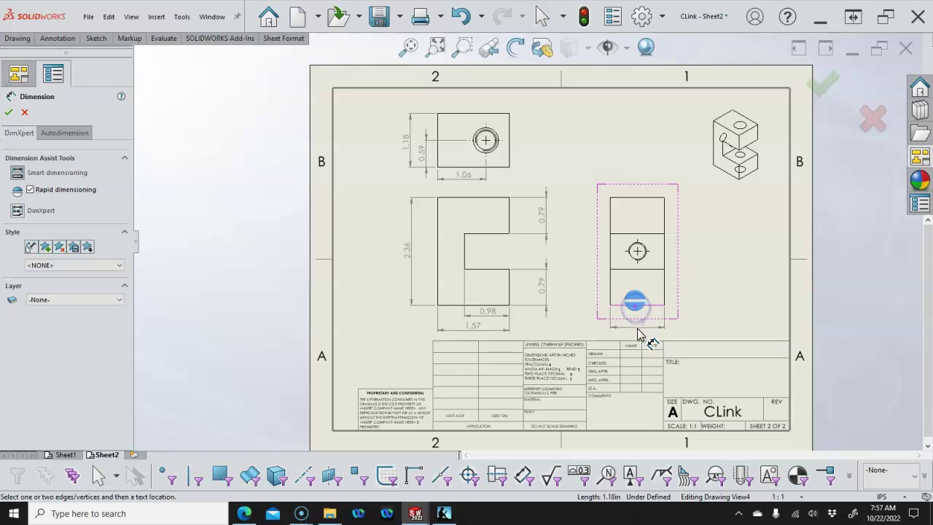
{"action": "left_click", "coordinate": [637, 332]}
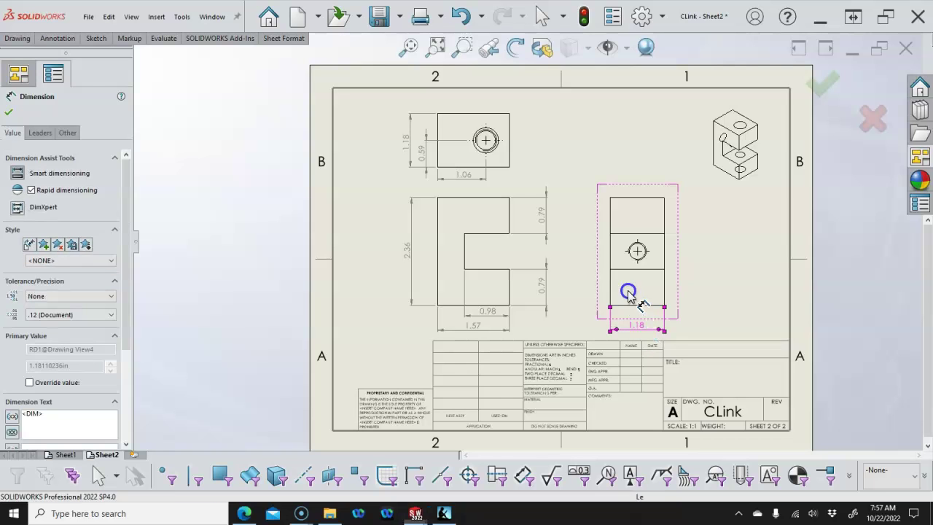
Locate the side view's hole with dimensions from the bottom edge and the right edge, finishing with the dimension tool off
{"action": "left_click", "coordinate": [653, 251]}
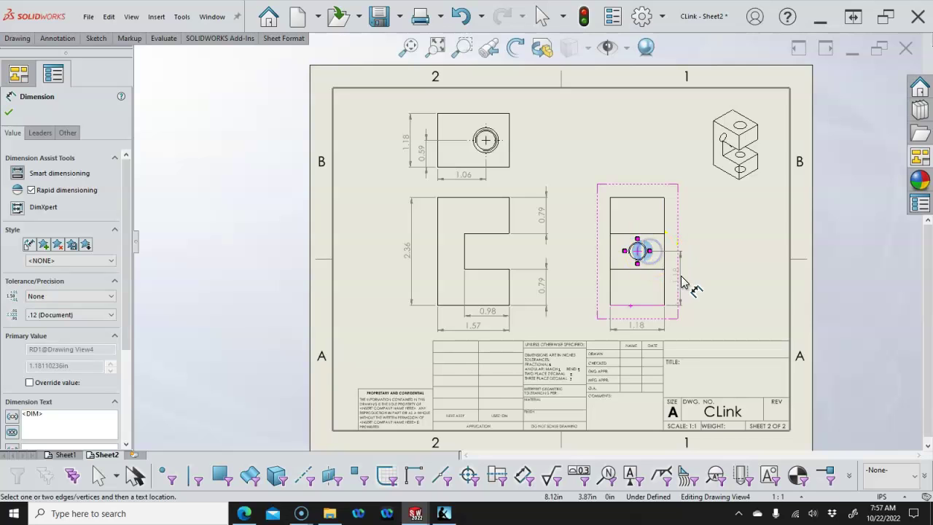
{"action": "left_click", "coordinate": [685, 280]}
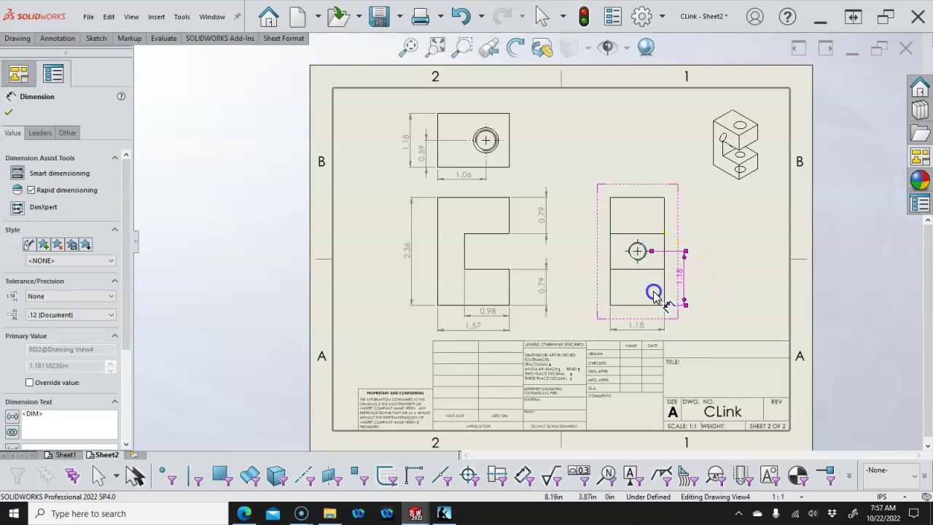
{"action": "left_click", "coordinate": [644, 258]}
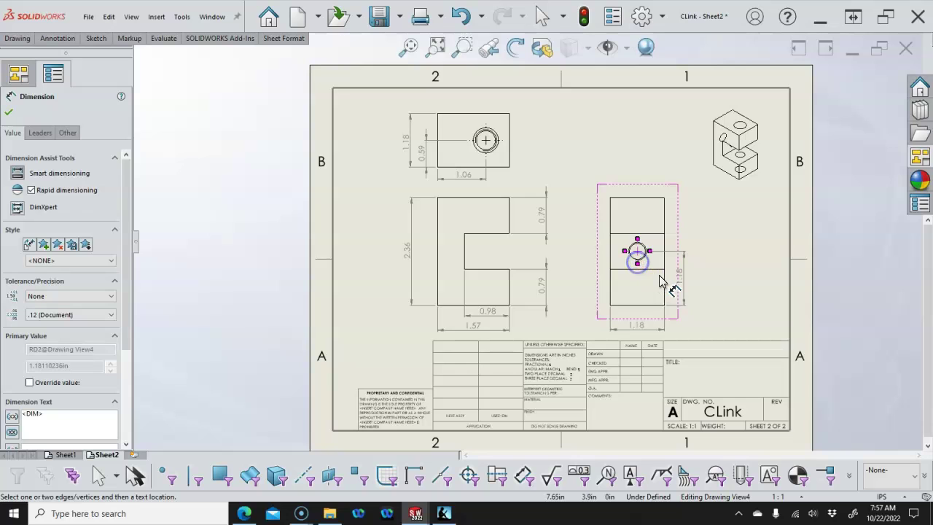
{"action": "left_click", "coordinate": [652, 320]}
{"action": "right_click", "coordinate": [719, 300]}
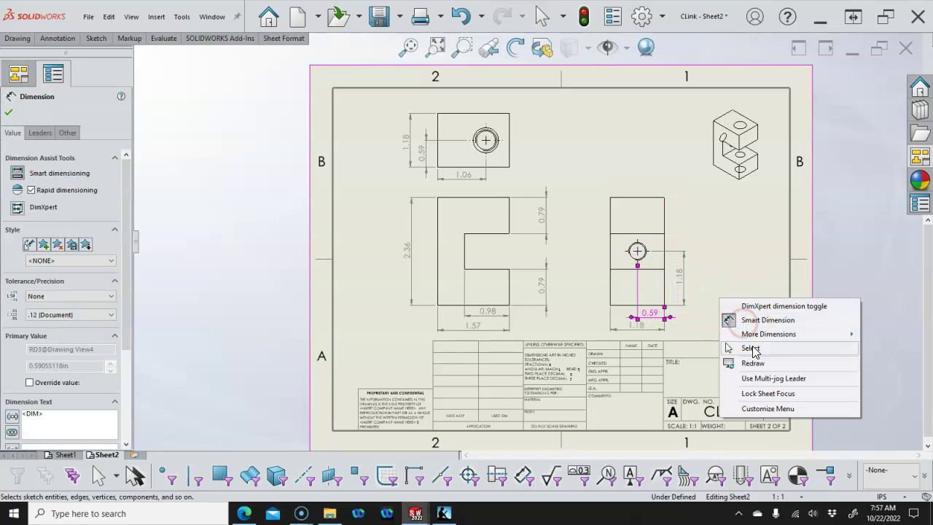
{"action": "left_click", "coordinate": [751, 349]}
Space out the overall width and hole location dimensions below the side view, and move the isometric view up slightly
{"action": "left_click", "coordinate": [640, 328]}
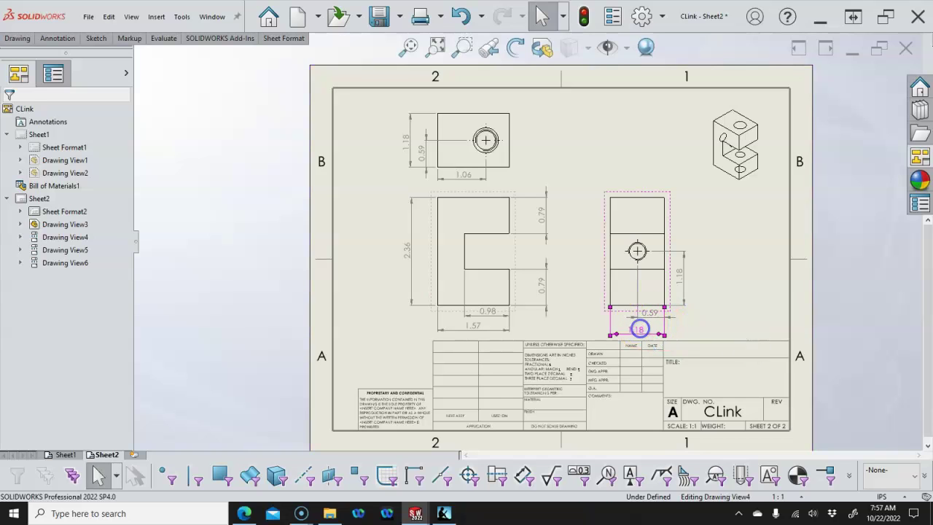
{"action": "left_click", "coordinate": [652, 315]}
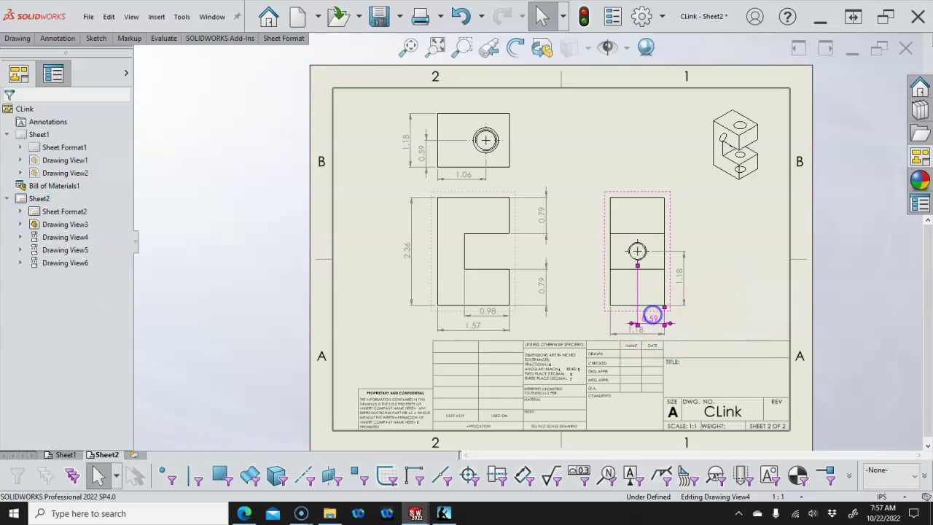
{"action": "left_click", "coordinate": [710, 298]}
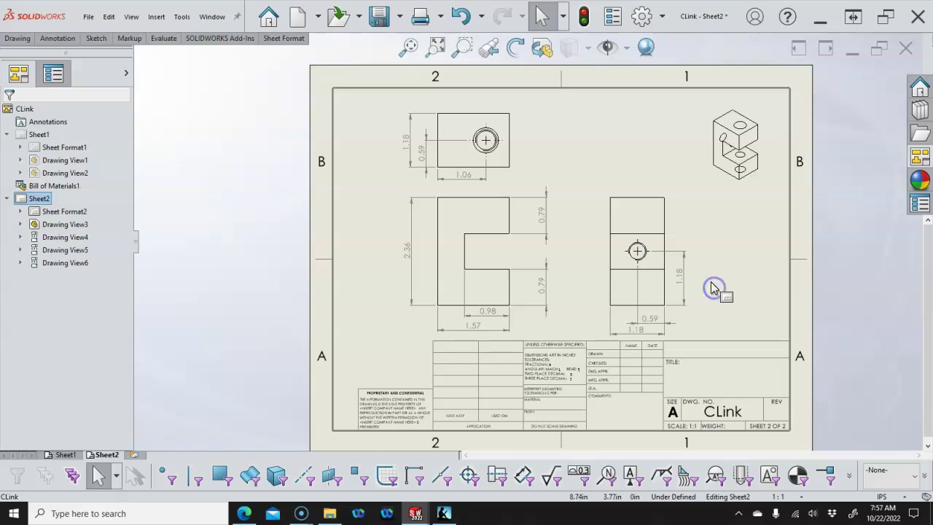
{"action": "left_click", "coordinate": [653, 321]}
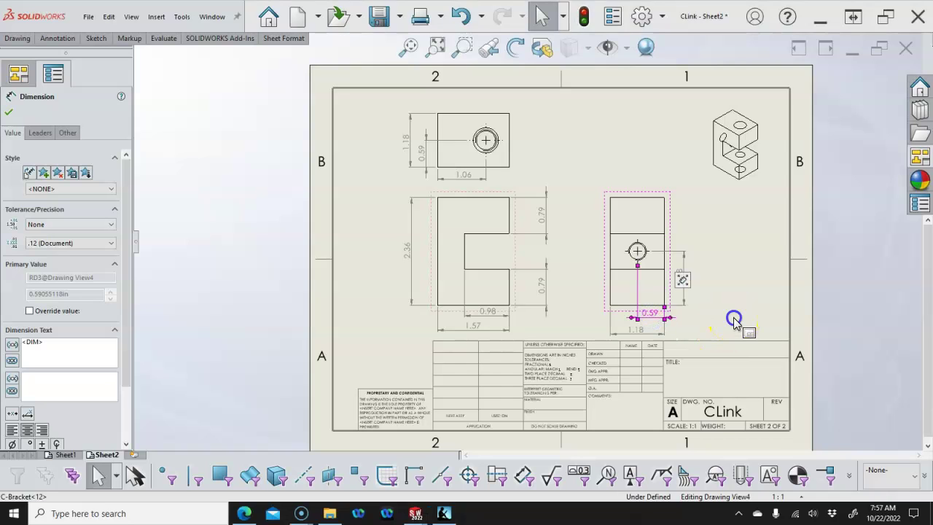
{"action": "left_click", "coordinate": [734, 285]}
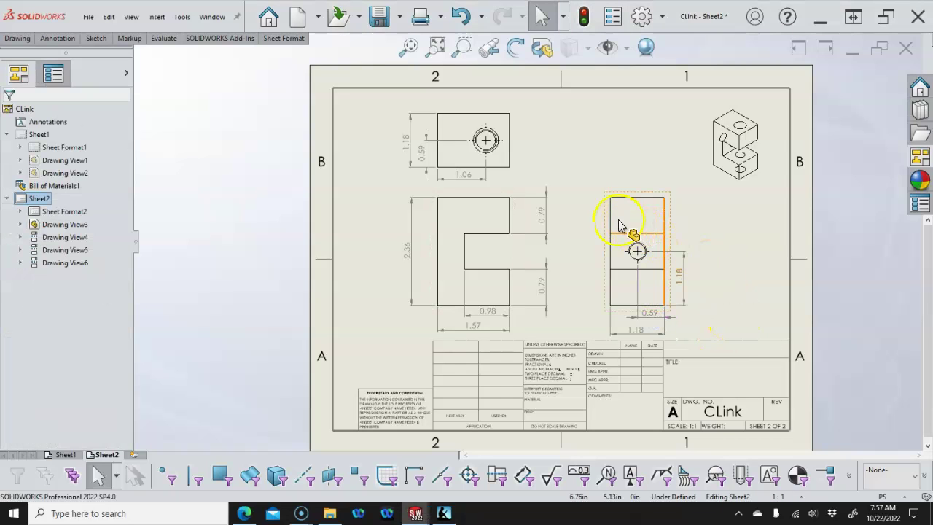
{"action": "left_click_drag", "start_coordinate": [733, 197], "coordinate": [734, 175]}
{"action": "left_click", "coordinate": [658, 161]}
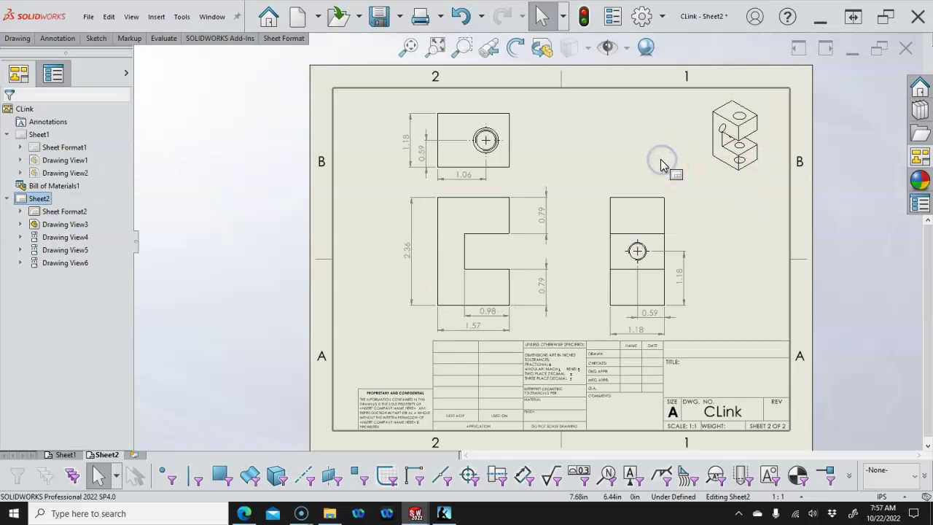
Add a hole callout to the top view's hole, placing its text above and to the right of the view
{"action": "key", "text": "s"}
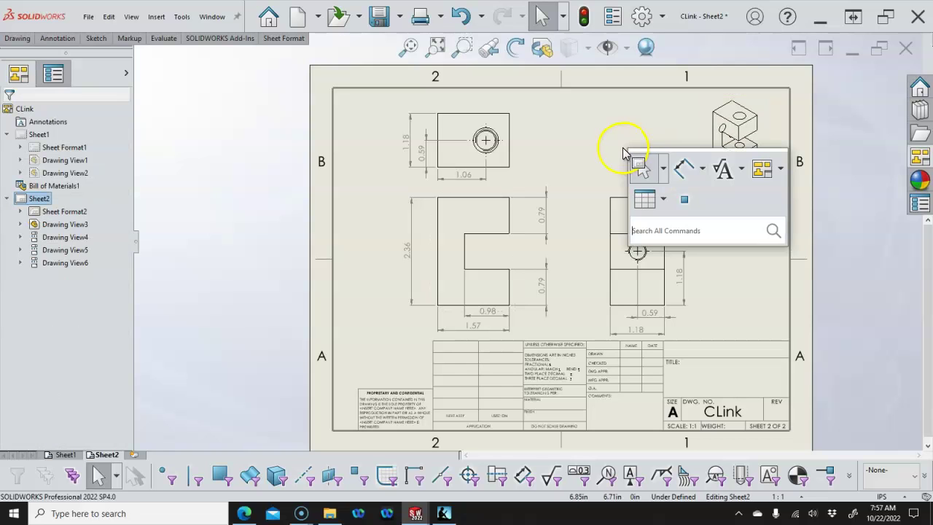
{"action": "left_click", "coordinate": [703, 170]}
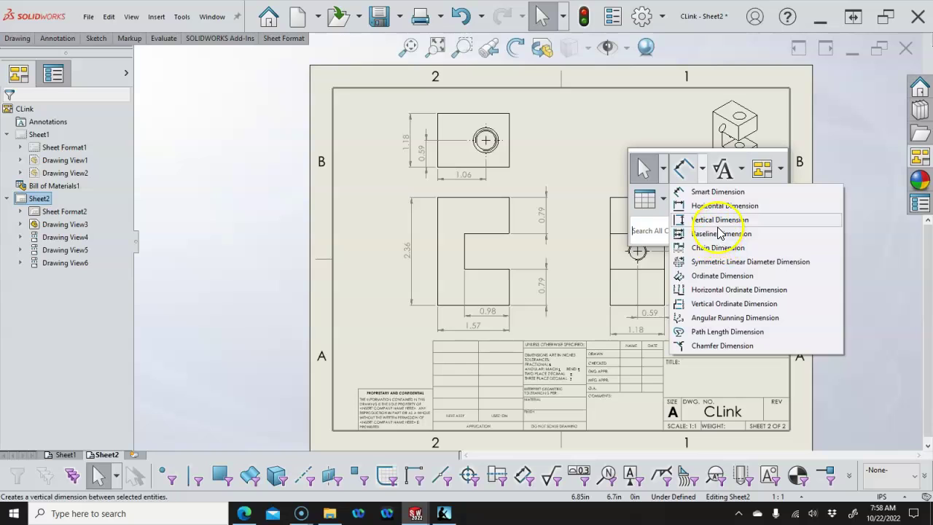
{"action": "right_click", "coordinate": [580, 153]}
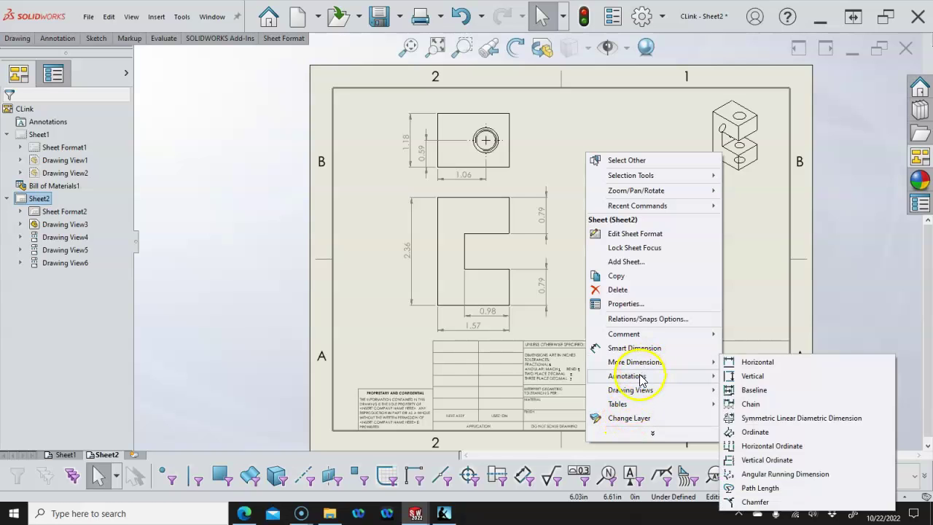
{"action": "mouse_move", "coordinate": [641, 379]}
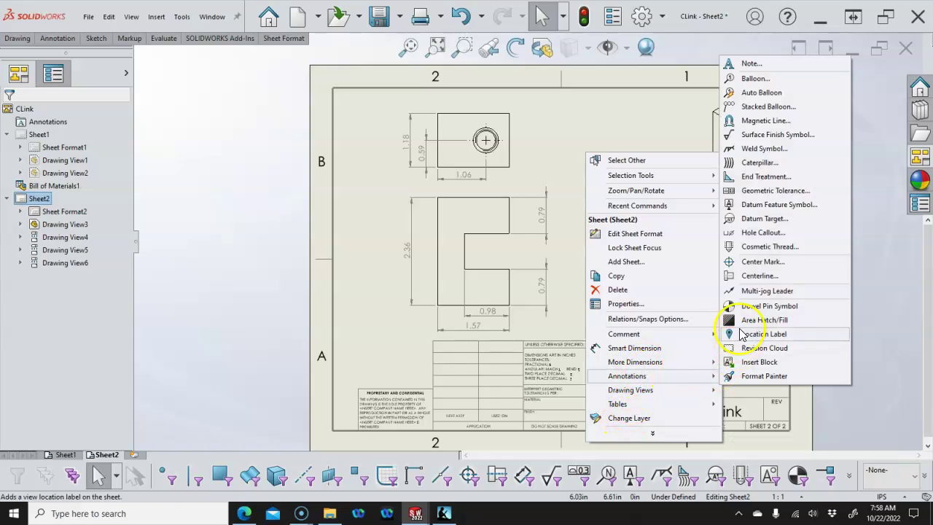
{"action": "left_click", "coordinate": [758, 233]}
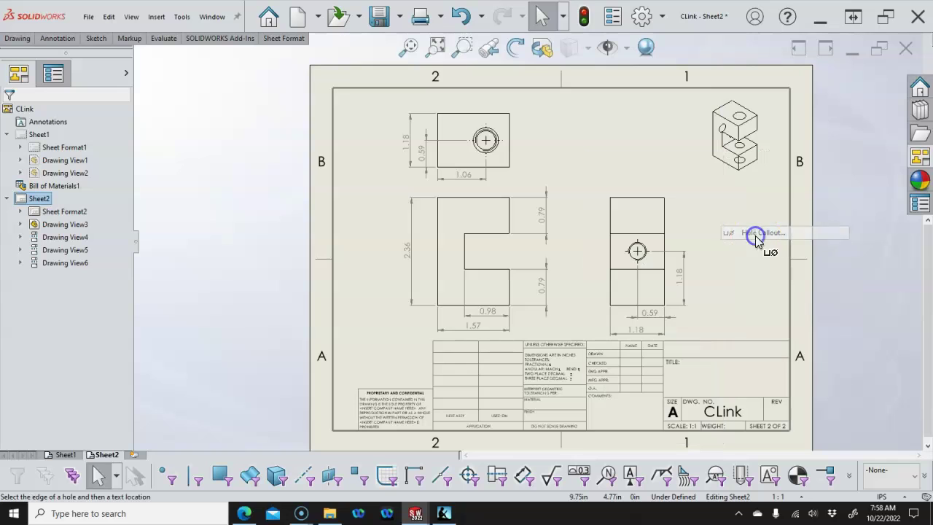
{"action": "left_click", "coordinate": [498, 139]}
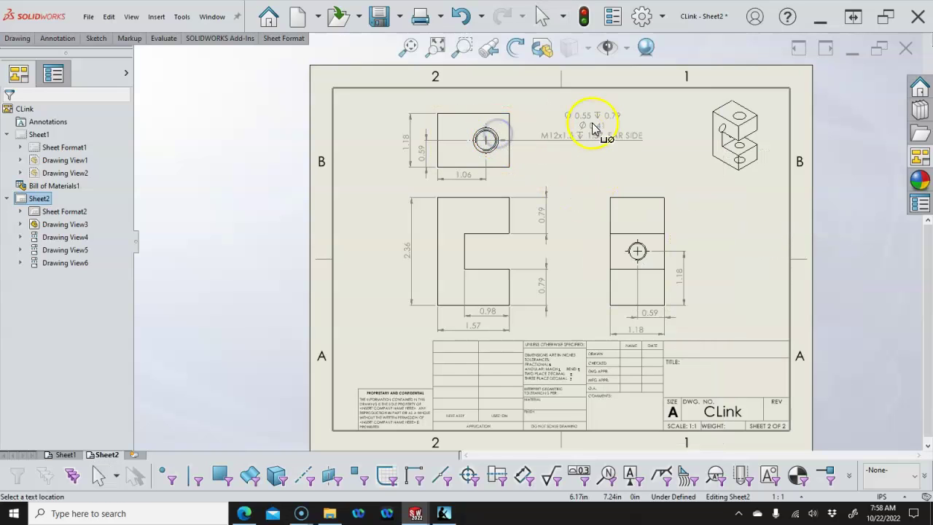
{"action": "left_click", "coordinate": [575, 113]}
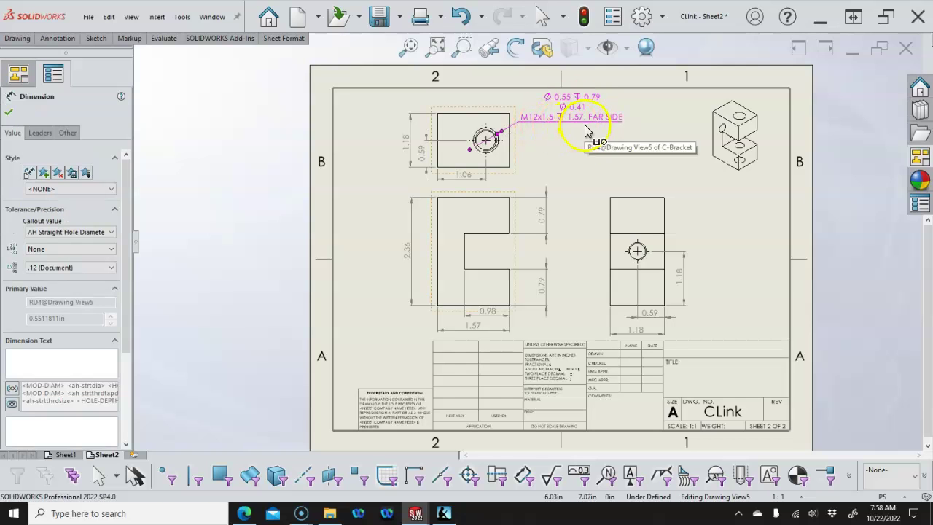
Add a hole callout to the side view's threaded hole, with its text to the upper right, and end the callout command
{"action": "left_click", "coordinate": [492, 247]}
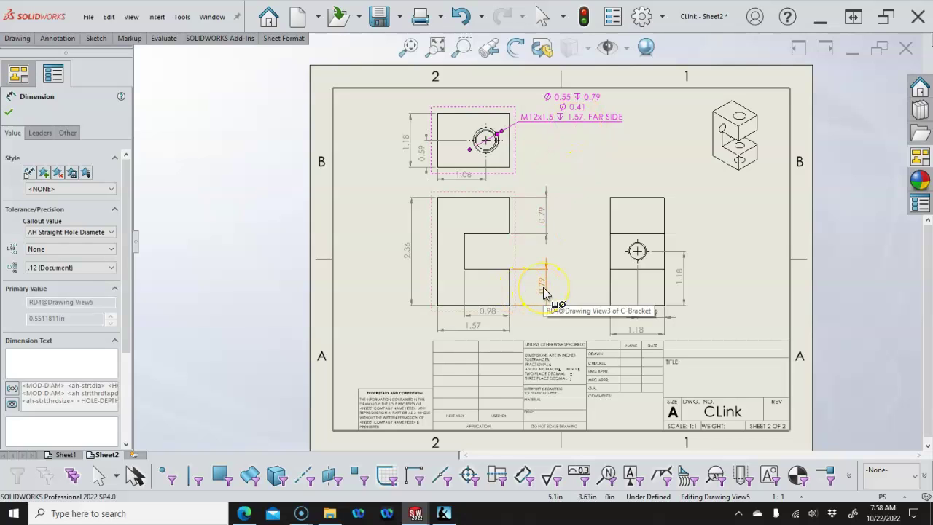
{"action": "left_click", "coordinate": [572, 163]}
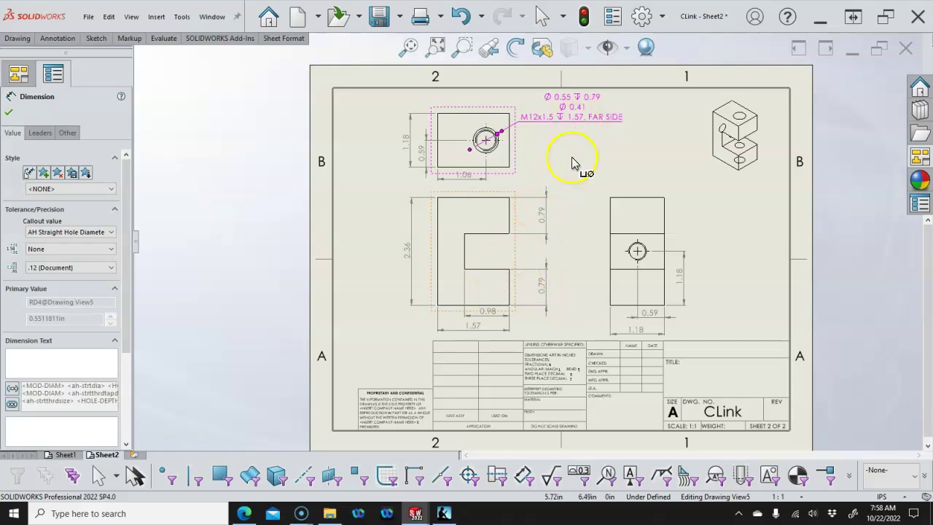
{"action": "left_click", "coordinate": [668, 195]}
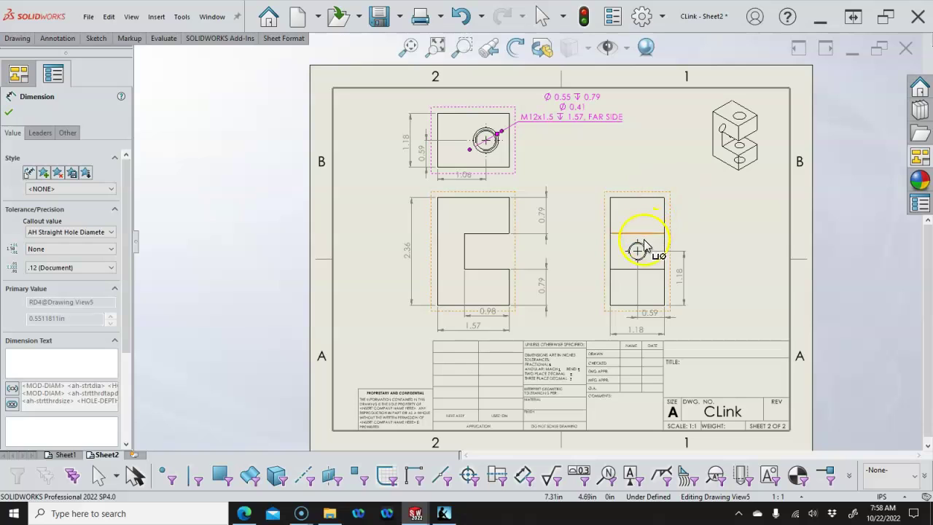
{"action": "left_click", "coordinate": [726, 218]}
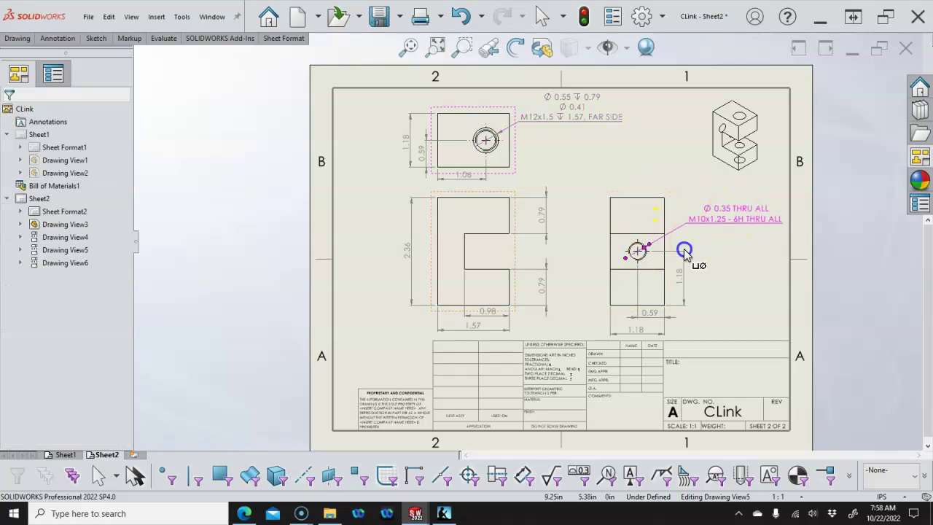
{"action": "left_click", "coordinate": [684, 252]}
{"action": "scroll", "coordinate": [656, 251], "scroll_direction": "down", "scroll_amount": 3}
{"action": "left_click", "coordinate": [603, 246]}
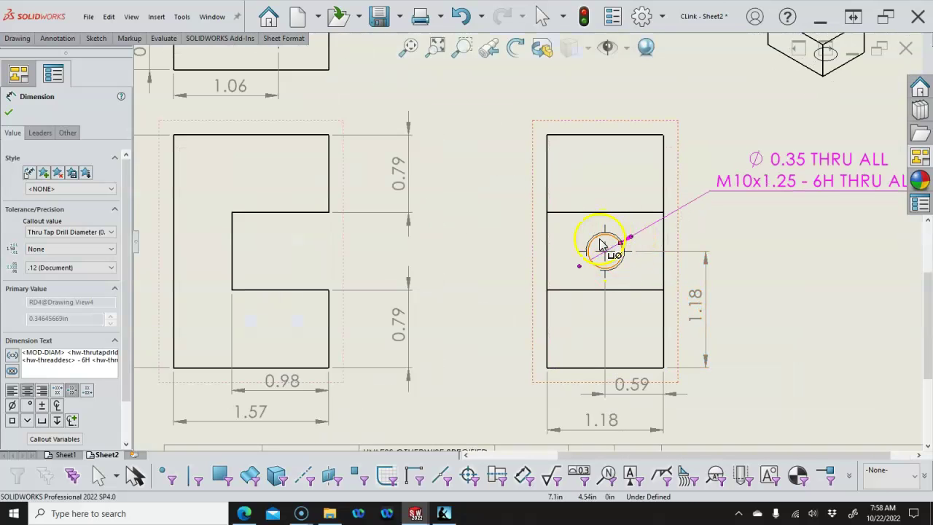
{"action": "scroll", "coordinate": [625, 219], "scroll_direction": "up", "scroll_amount": 2}
{"action": "right_click", "coordinate": [584, 124]}
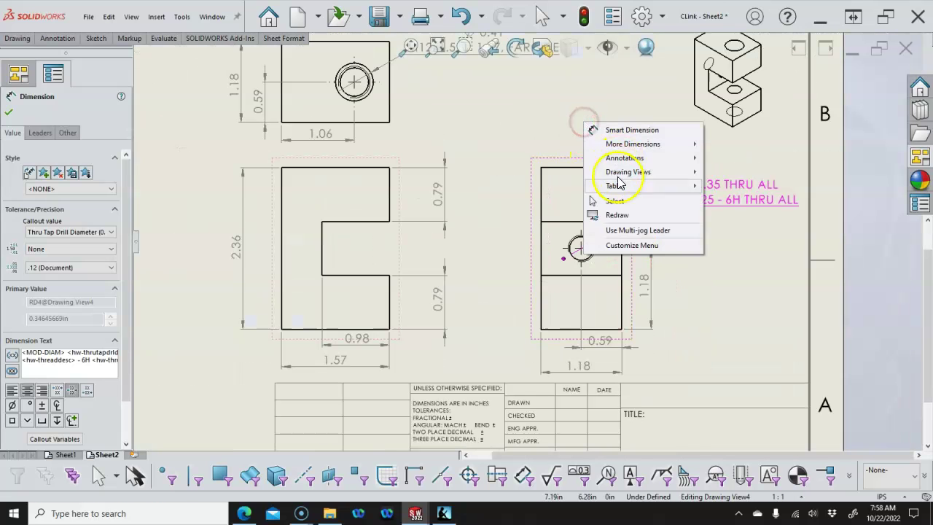
{"action": "left_click", "coordinate": [615, 201]}
{"action": "key", "text": "f"}
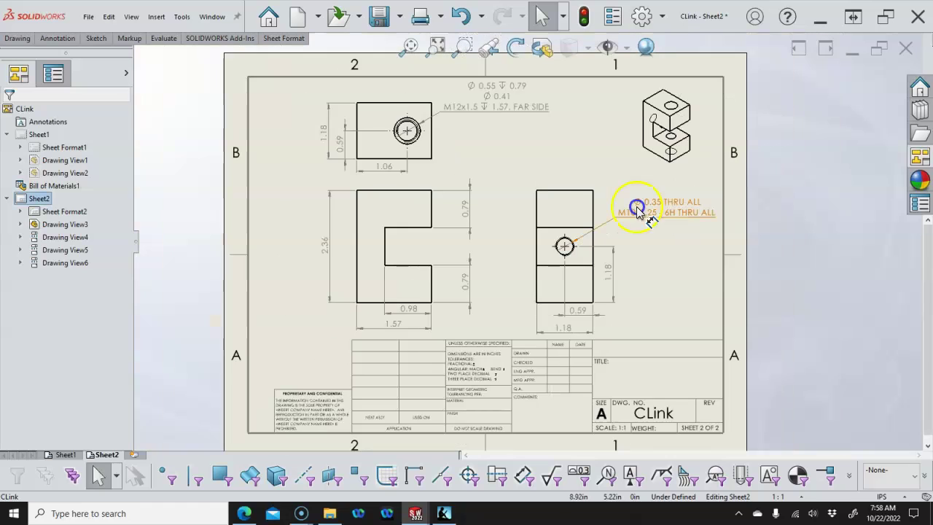
{"action": "key", "text": "f"}
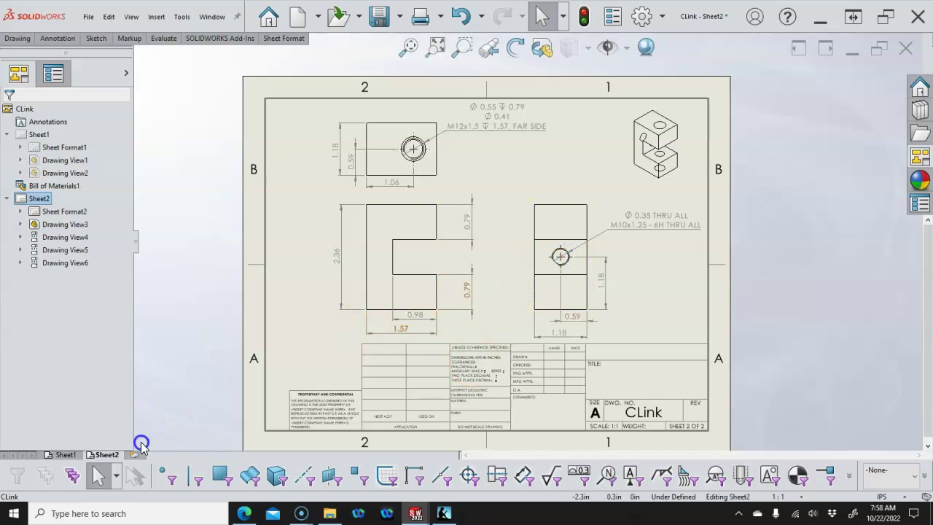
Add a third drawing sheet, start a new model view on it, and load Link.SLDPRT as the part
{"action": "left_click", "coordinate": [138, 454]}
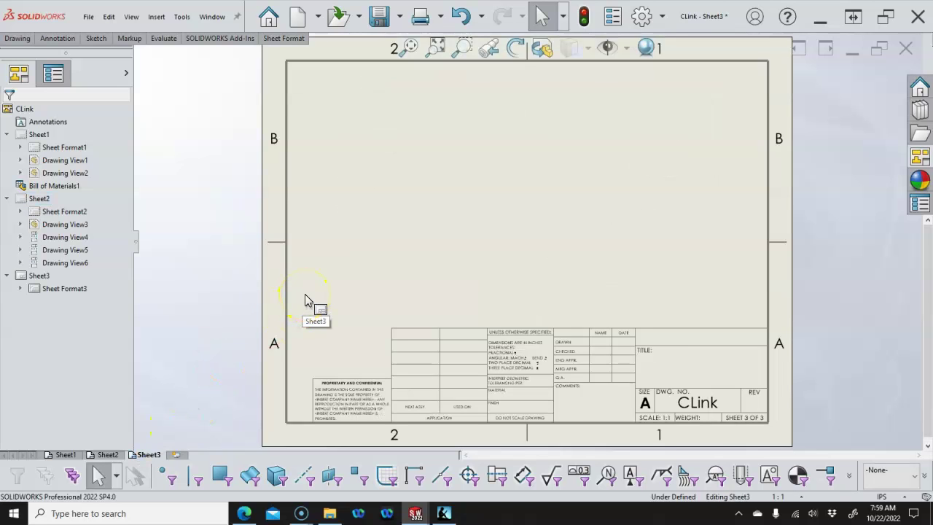
{"action": "left_click", "coordinate": [157, 16]}
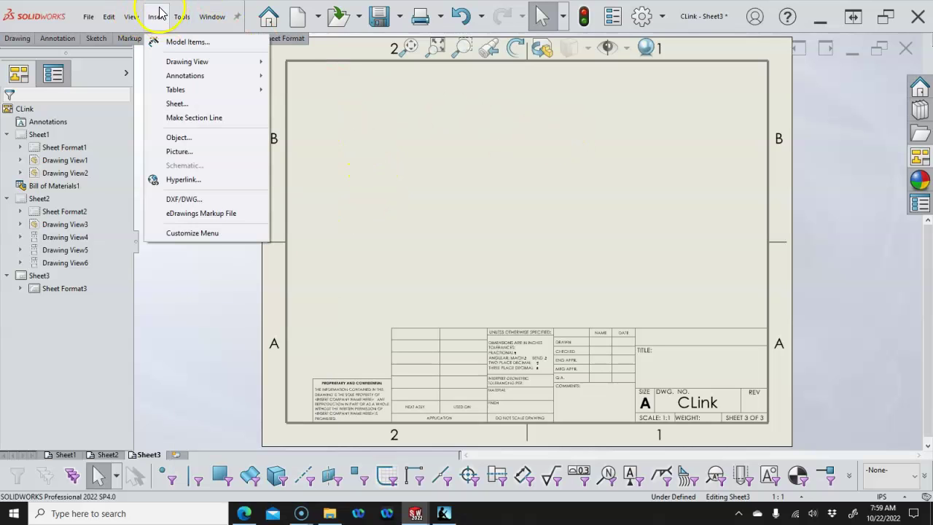
{"action": "mouse_move", "coordinate": [171, 62]}
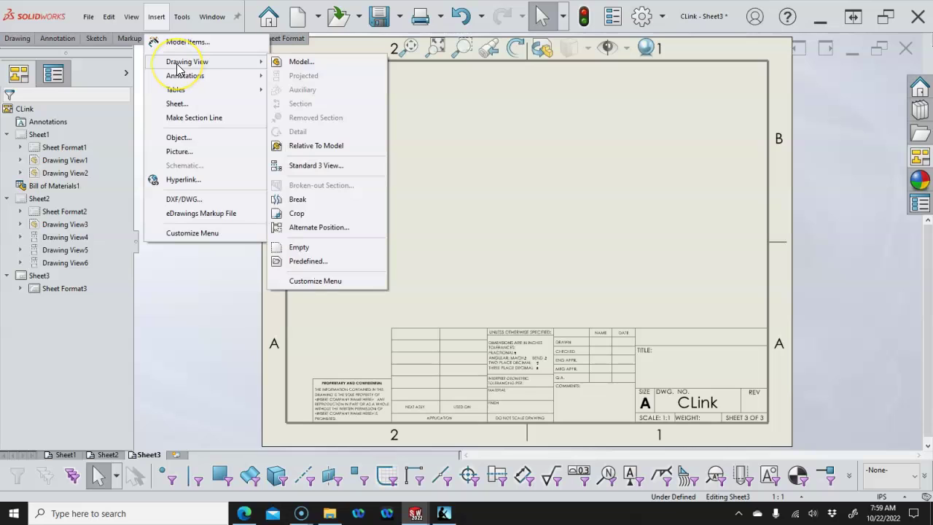
{"action": "left_click", "coordinate": [145, 209]}
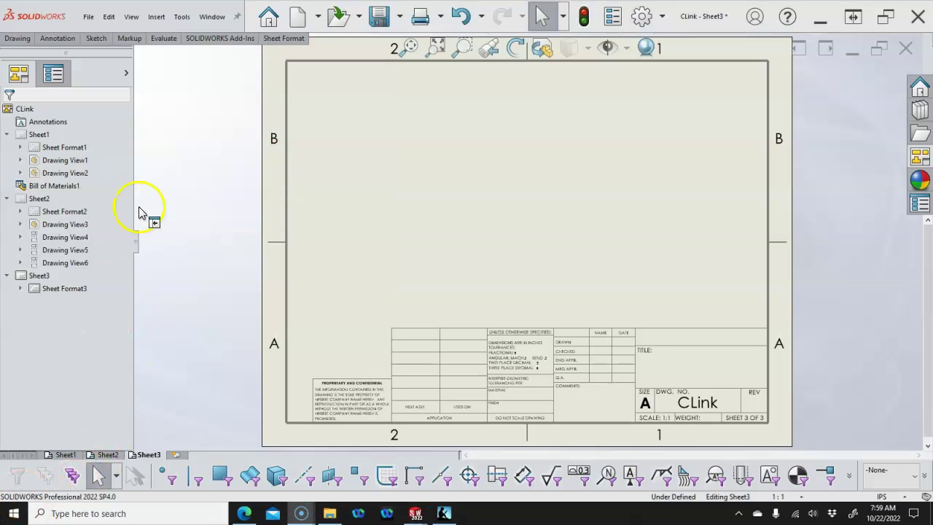
{"action": "left_click", "coordinate": [132, 16]}
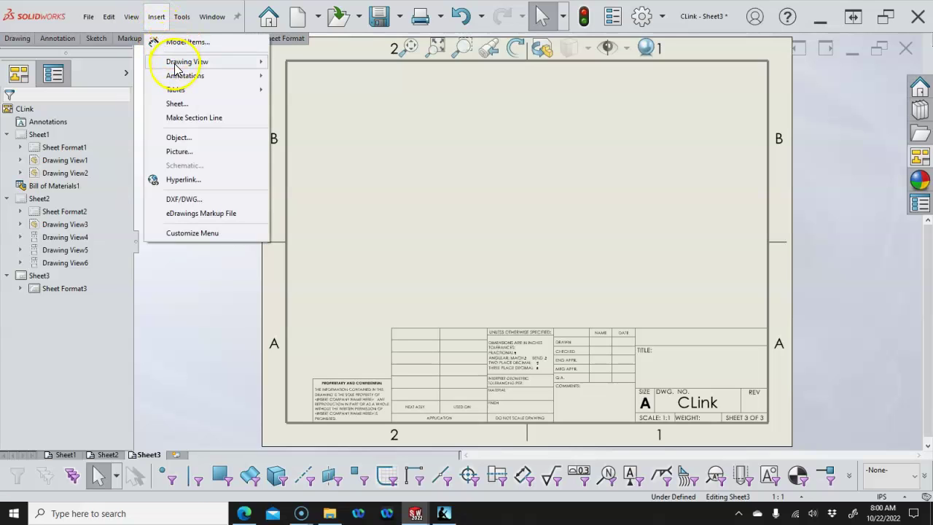
{"action": "mouse_move", "coordinate": [233, 62]}
{"action": "left_click", "coordinate": [288, 62]}
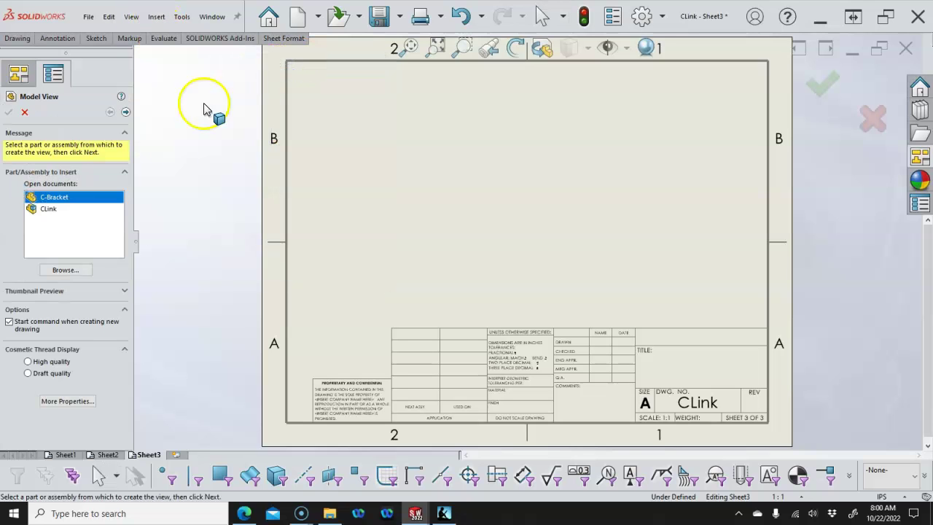
{"action": "left_click", "coordinate": [65, 270]}
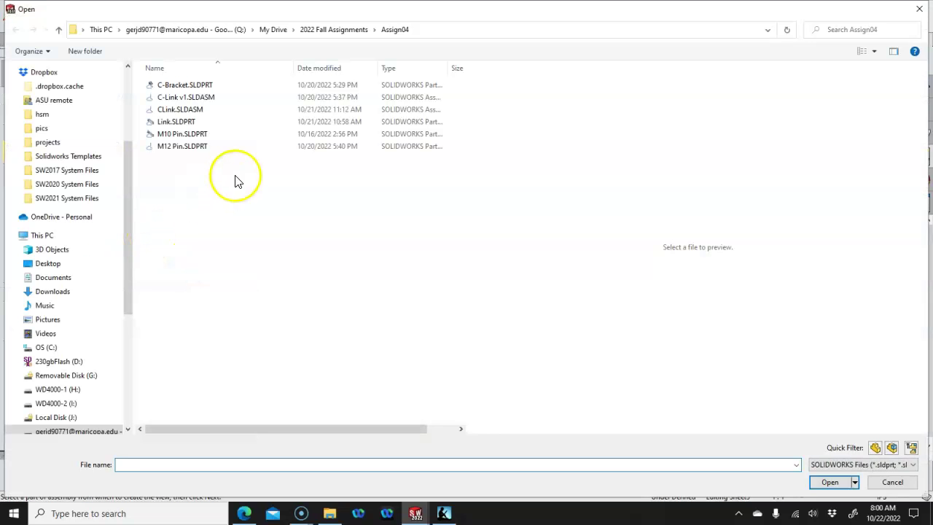
{"action": "left_click", "coordinate": [182, 123]}
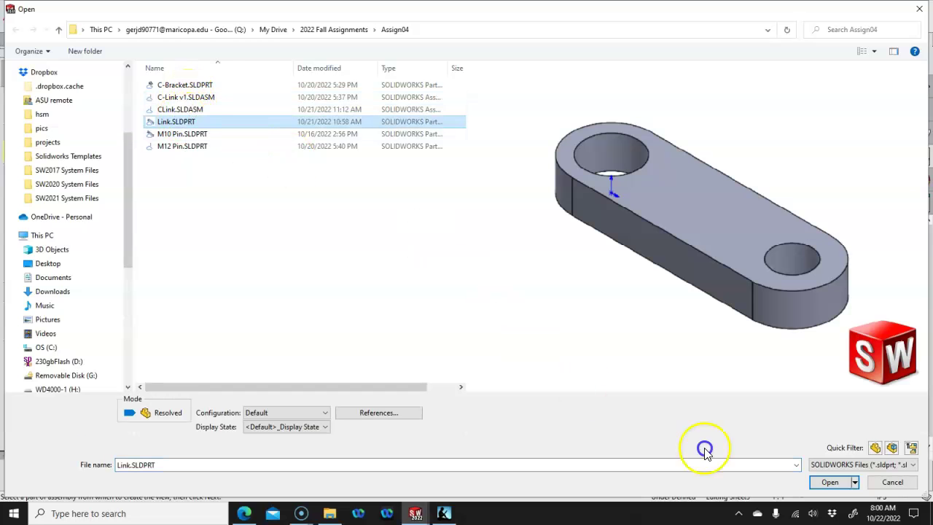
{"action": "left_click", "coordinate": [824, 482]}
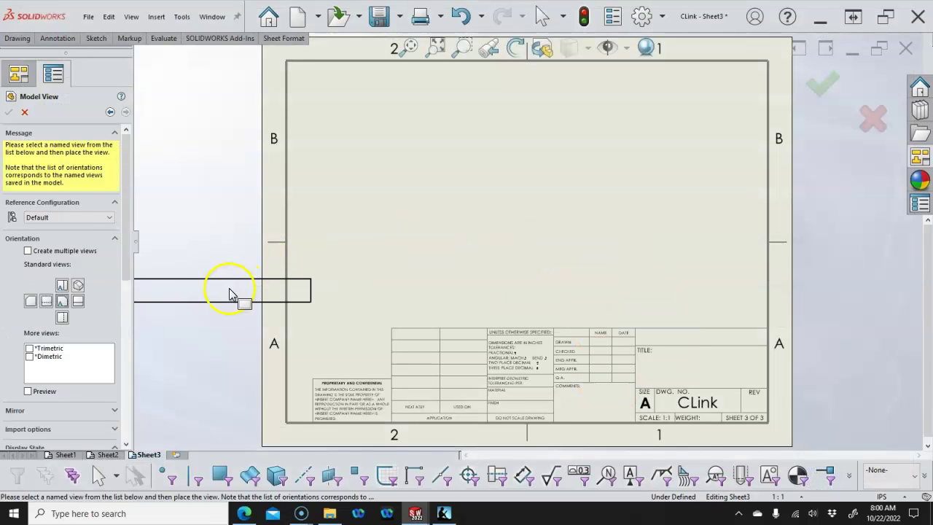
Place the link's top and isometric views together on the sheet using multiple view creation
{"action": "left_click", "coordinate": [63, 287]}
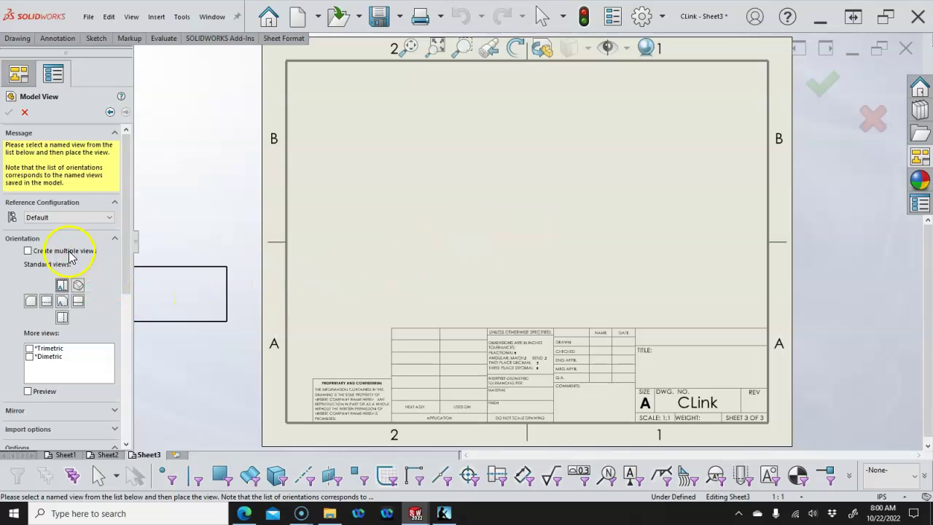
{"action": "left_click", "coordinate": [69, 251]}
{"action": "left_click", "coordinate": [78, 299]}
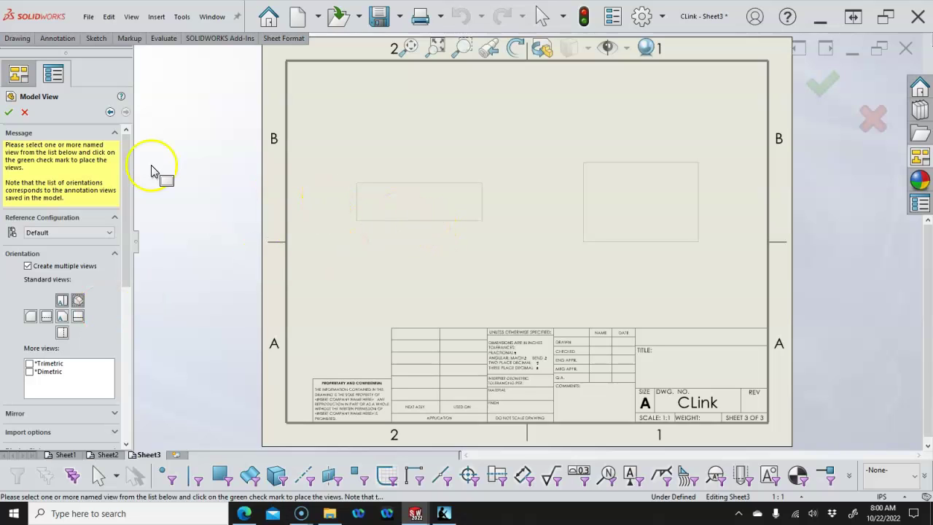
{"action": "left_click", "coordinate": [8, 112]}
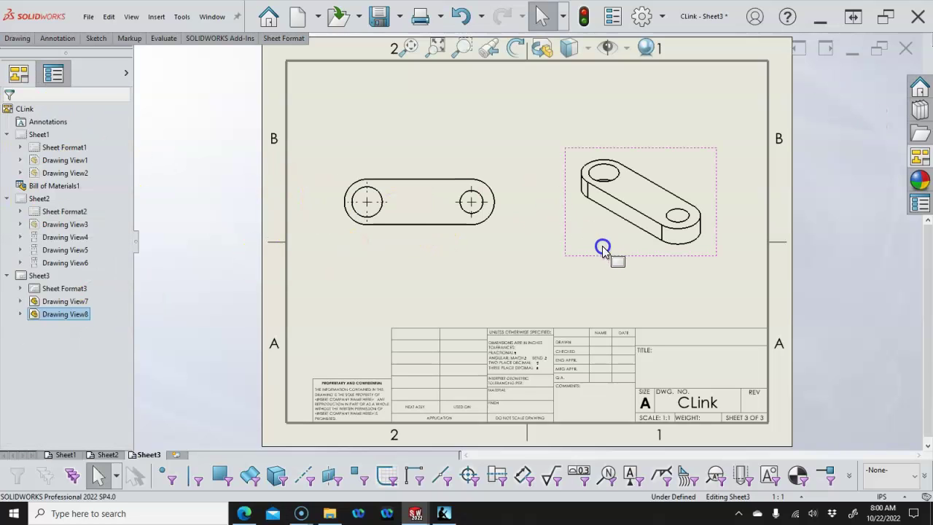
Move the isometric view to the sheet's upper right corner and the top view lower toward the sheet's middle
{"action": "left_click", "coordinate": [159, 303]}
{"action": "left_click", "coordinate": [475, 194]}
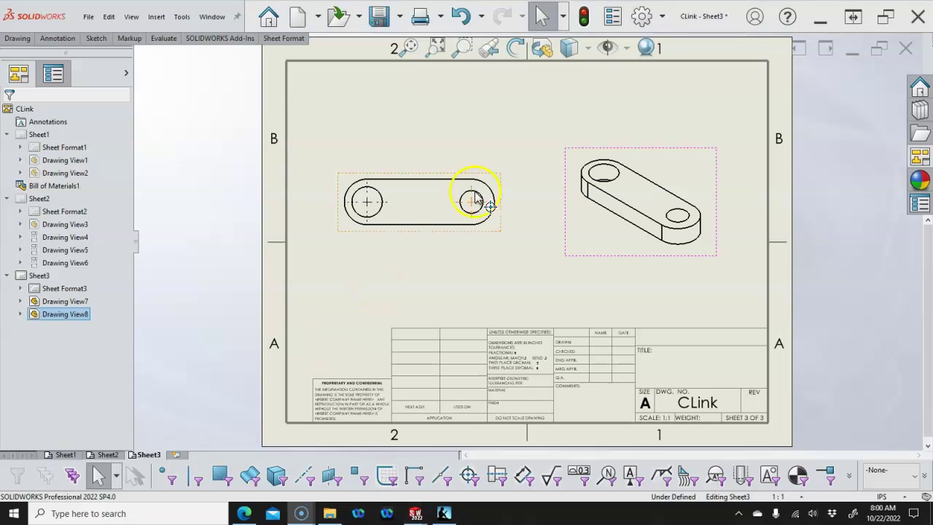
{"action": "mouse_move", "coordinate": [488, 233]}
{"action": "left_mouse_down"}
{"action": "mouse_move", "coordinate": [512, 280]}
{"action": "mouse_move", "coordinate": [515, 273]}
{"action": "left_mouse_up"}
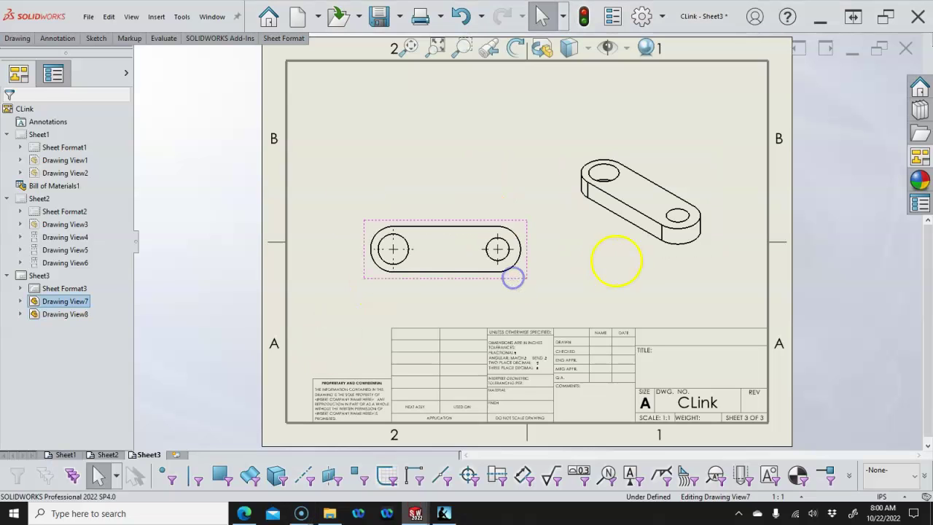
{"action": "left_click_drag", "start_coordinate": [614, 260], "coordinate": [661, 175]}
{"action": "left_click", "coordinate": [516, 210]}
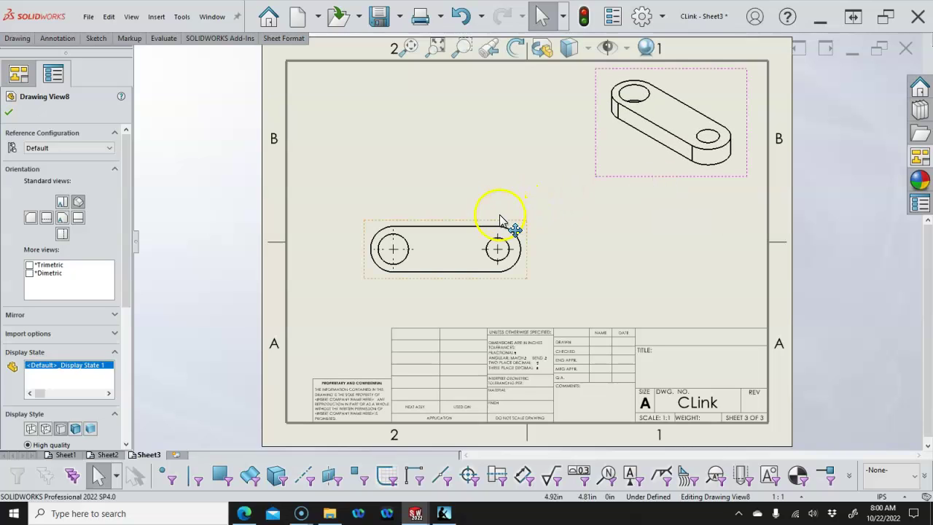
{"action": "left_click_drag", "start_coordinate": [500, 216], "coordinate": [504, 192]}
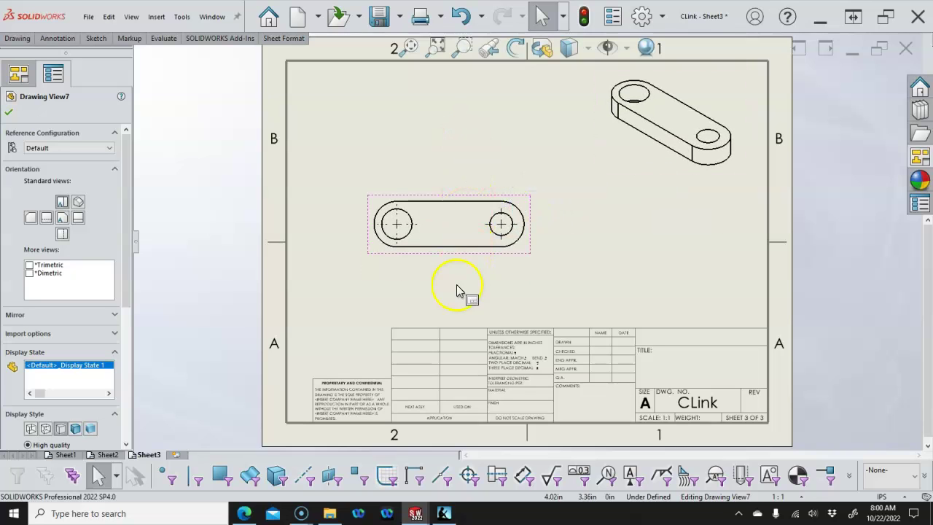
Project a side view of the link from the top view, place it to the right, and end the command
{"action": "left_click", "coordinate": [526, 248]}
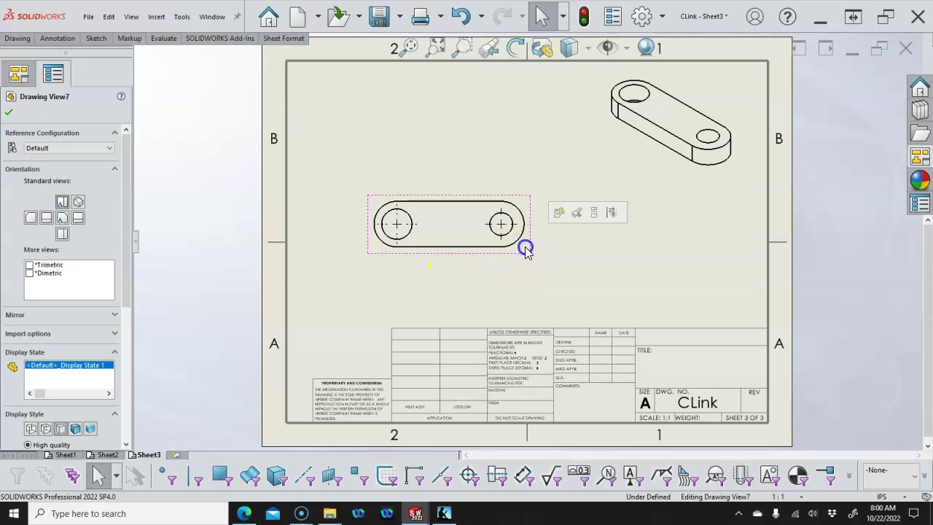
{"action": "left_click", "coordinate": [57, 38]}
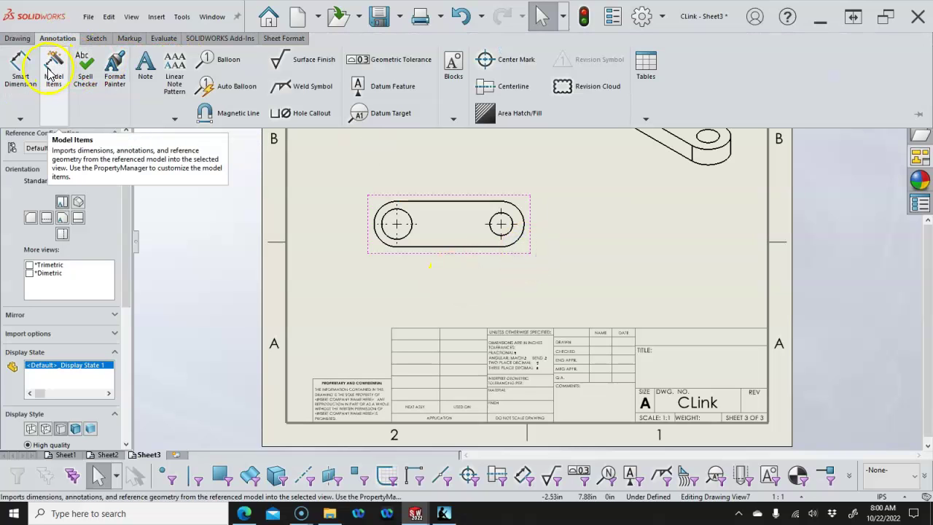
{"action": "left_click", "coordinate": [18, 37]}
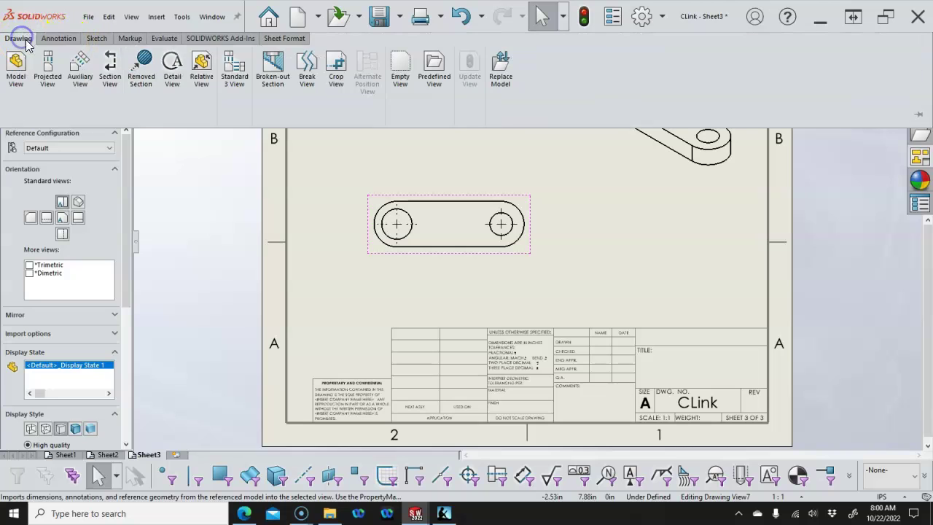
{"action": "left_click", "coordinate": [61, 86]}
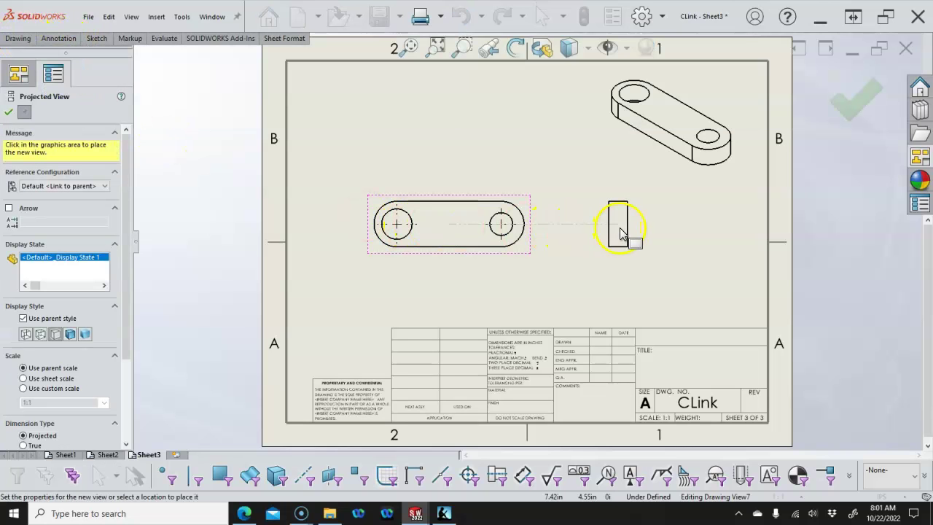
{"action": "left_click", "coordinate": [621, 232]}
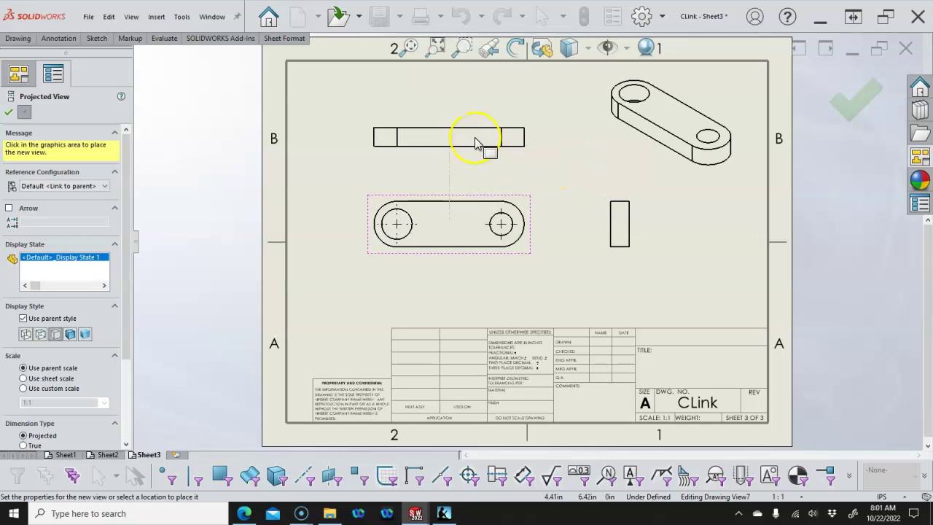
{"action": "key", "text": "Escape"}
Dimension the horizontal centre-to-centre distance between the link's two holes, placing it below the top view
{"action": "right_click", "coordinate": [474, 139]}
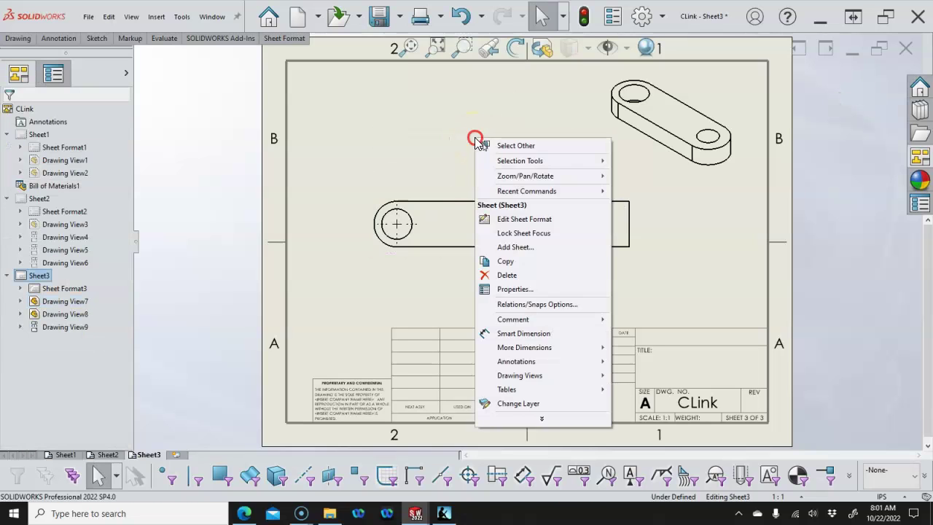
{"action": "left_click", "coordinate": [522, 333]}
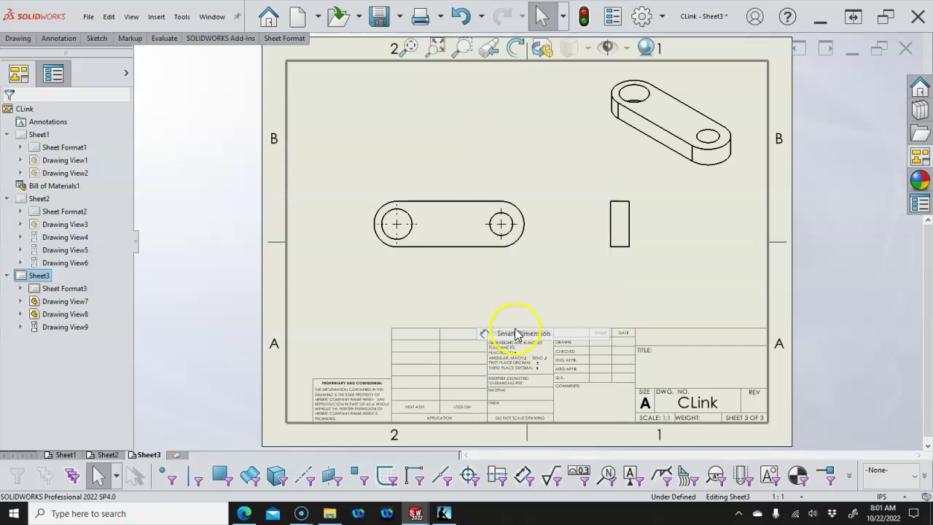
{"action": "left_click", "coordinate": [399, 240]}
{"action": "left_click", "coordinate": [501, 239]}
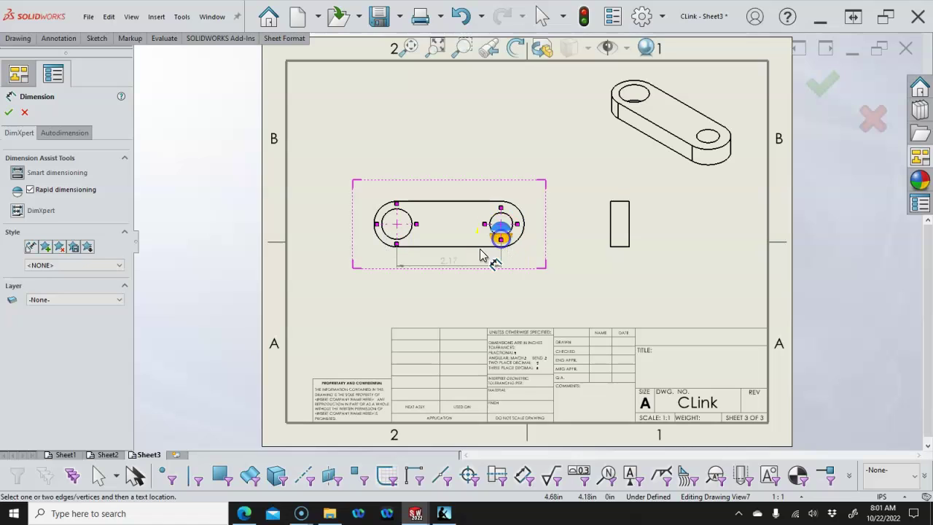
{"action": "left_click", "coordinate": [447, 283]}
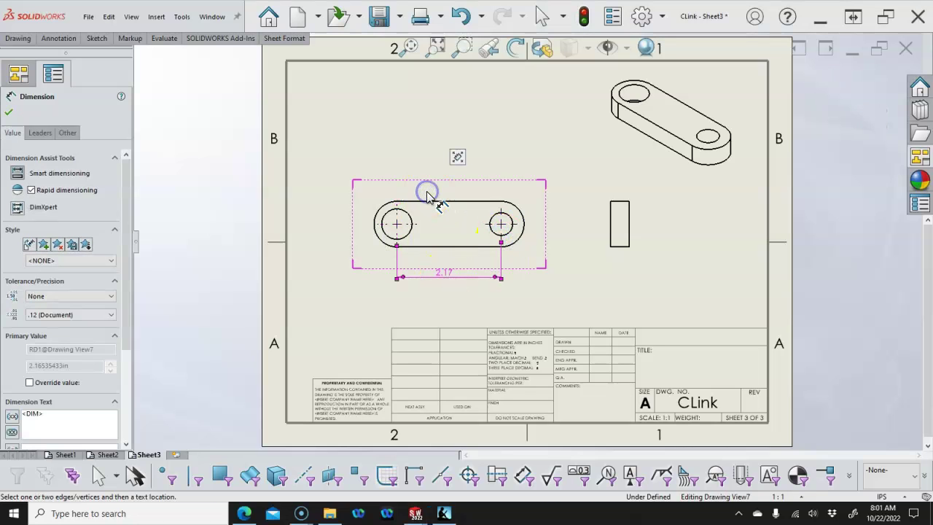
Dimension the link's overall length between the outer edges of its end arcs, keeping both arc conditions at Max
{"action": "left_click", "coordinate": [378, 222]}
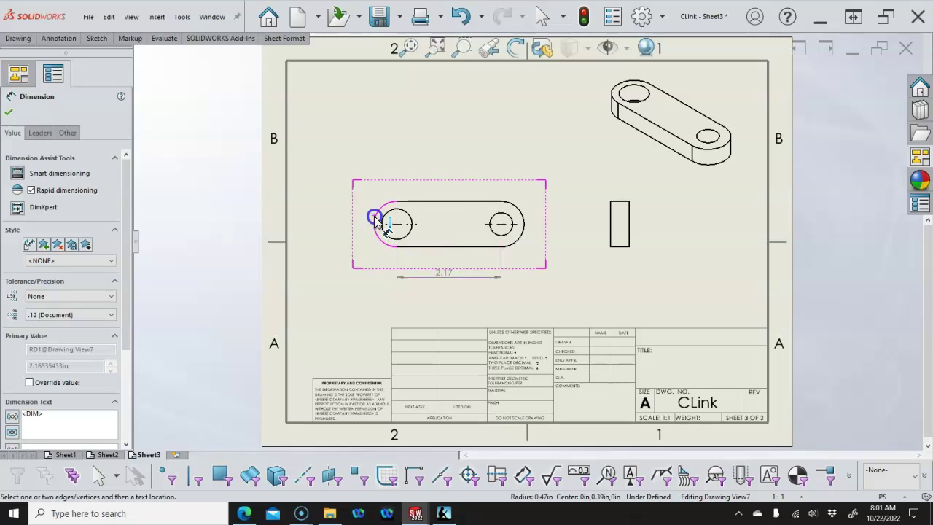
{"action": "left_click", "coordinate": [524, 224]}
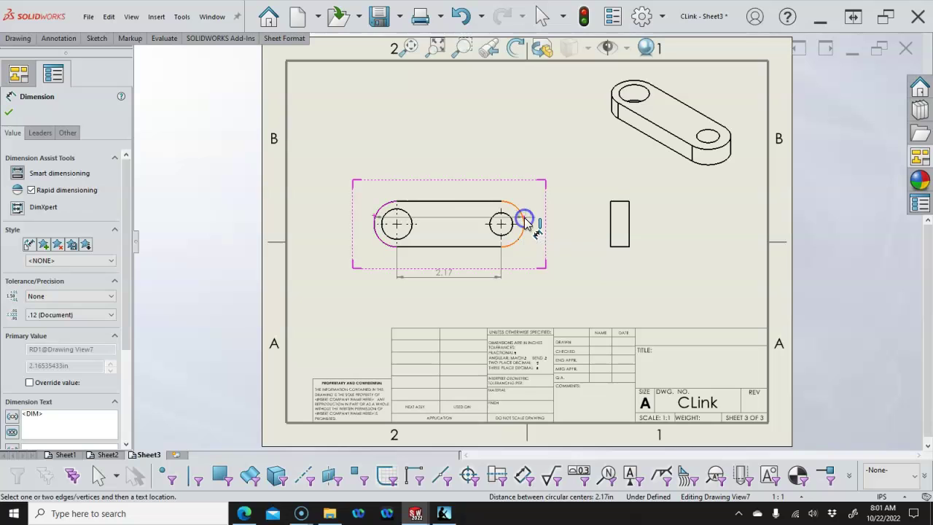
{"action": "left_click", "coordinate": [452, 172]}
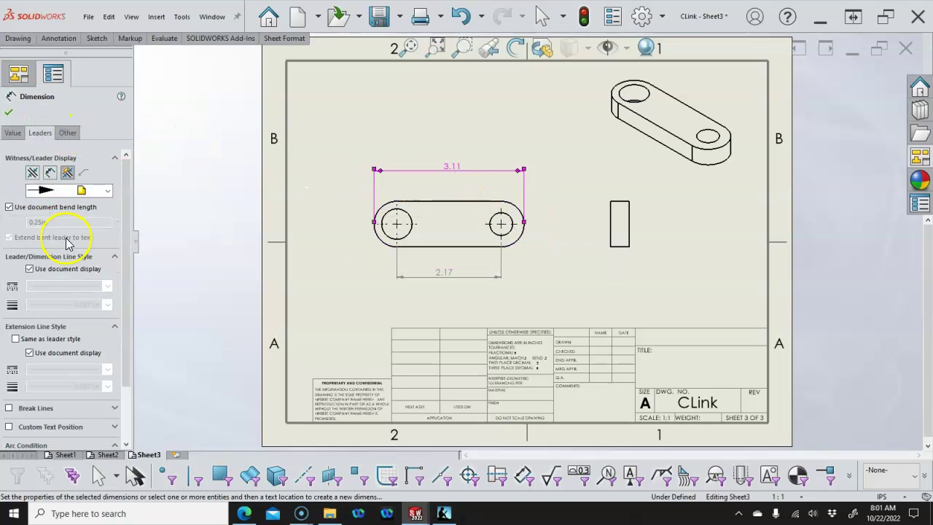
{"action": "left_click_drag", "start_coordinate": [125, 333], "coordinate": [124, 387]}
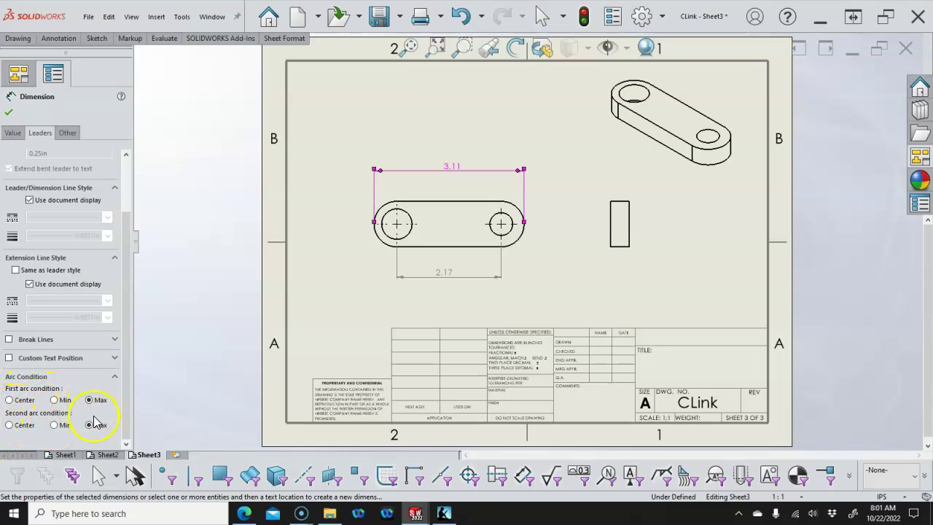
{"action": "left_click", "coordinate": [9, 111]}
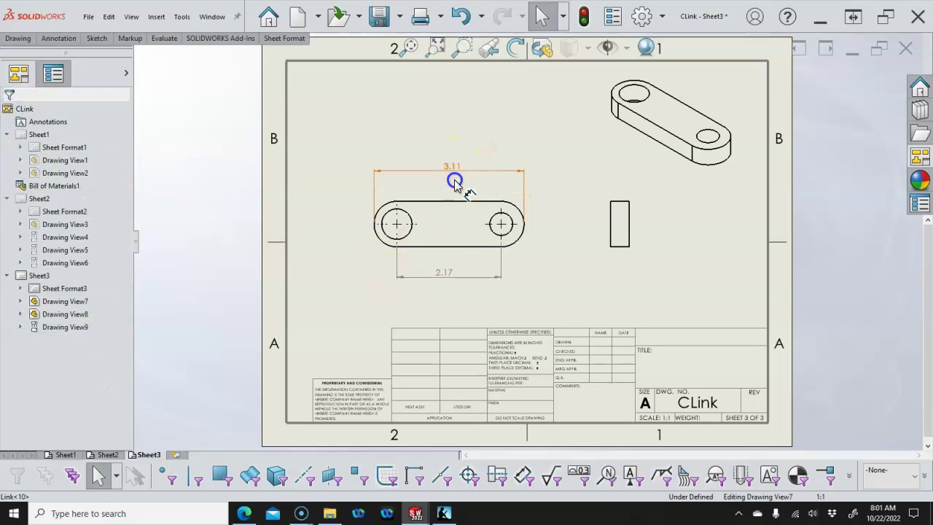
Move the overall length dimension below the hole spacing dimension, centre its text, and enclose it in parentheses
{"action": "left_click_drag", "start_coordinate": [455, 182], "coordinate": [450, 292]}
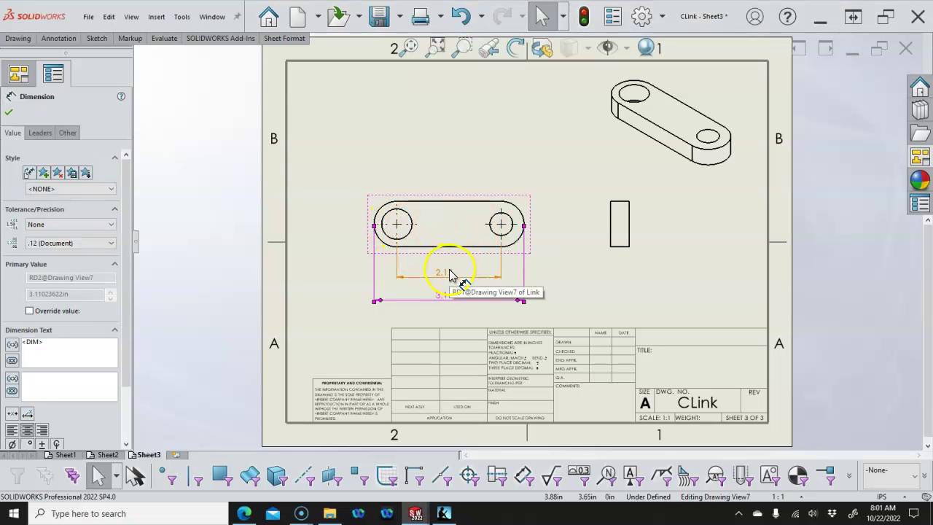
{"action": "left_click", "coordinate": [444, 294]}
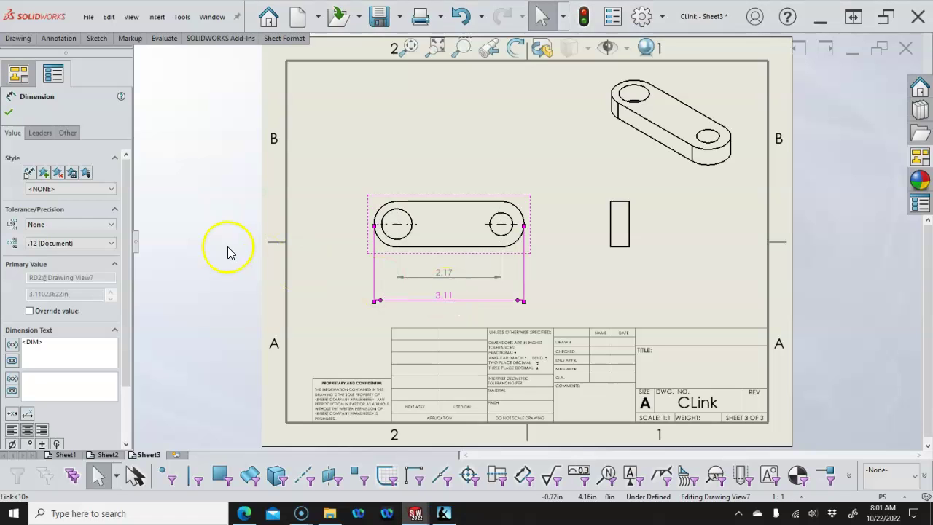
{"action": "left_click", "coordinate": [13, 345]}
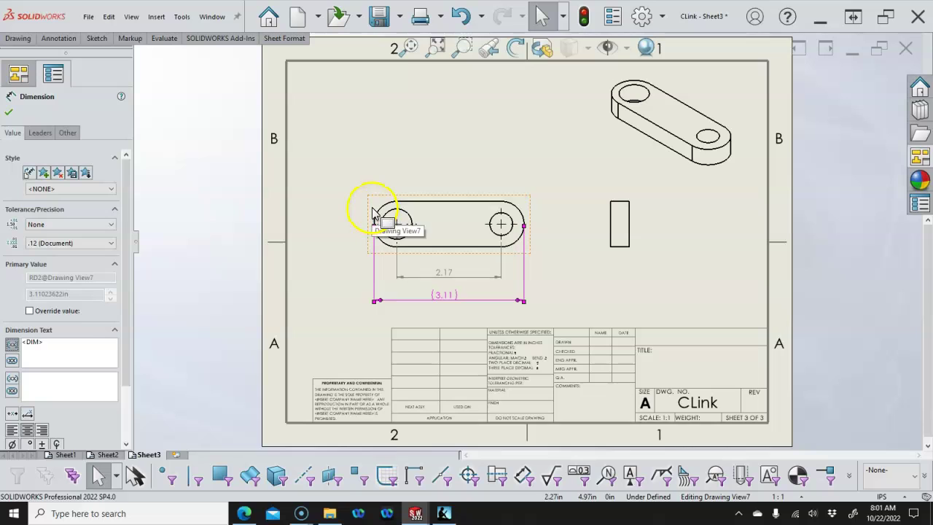
{"action": "left_click", "coordinate": [368, 166]}
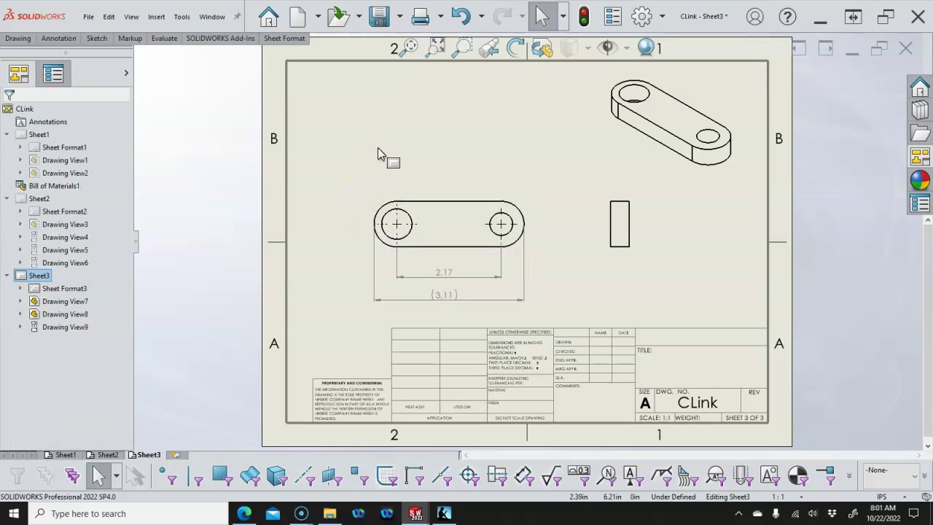
Dimension the radius of the link's left end arc, placing it above and left of the top view
{"action": "key", "text": "s"}
{"action": "left_click", "coordinate": [400, 199]}
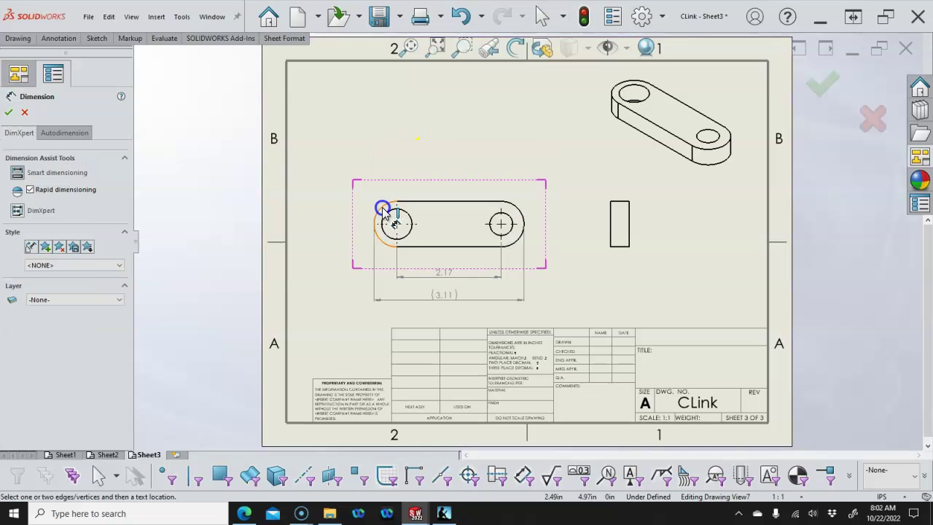
{"action": "left_click", "coordinate": [382, 207]}
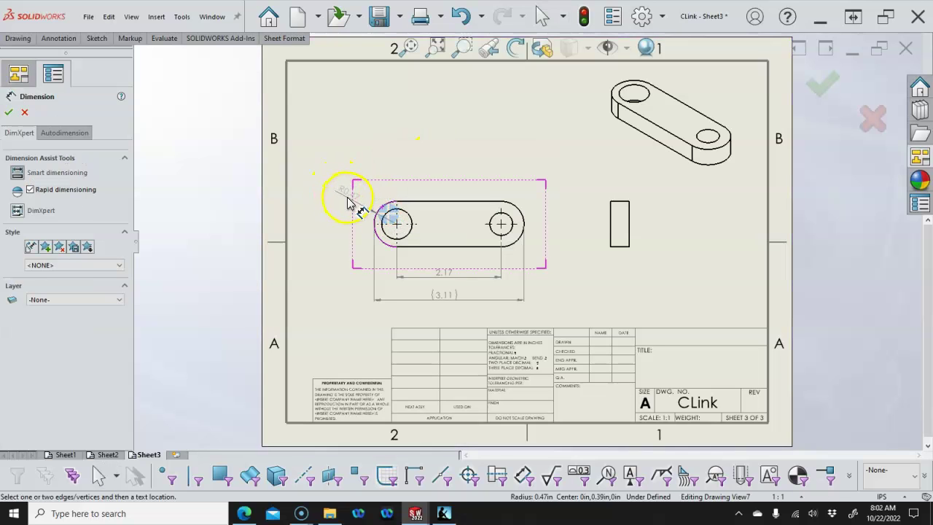
{"action": "left_click", "coordinate": [350, 197]}
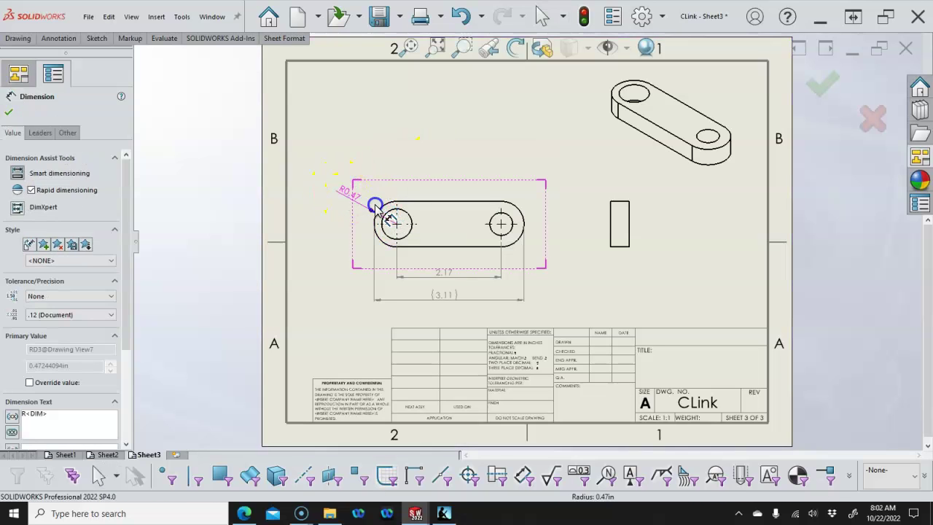
{"action": "right_click", "coordinate": [443, 151]}
{"action": "left_click", "coordinate": [477, 199]}
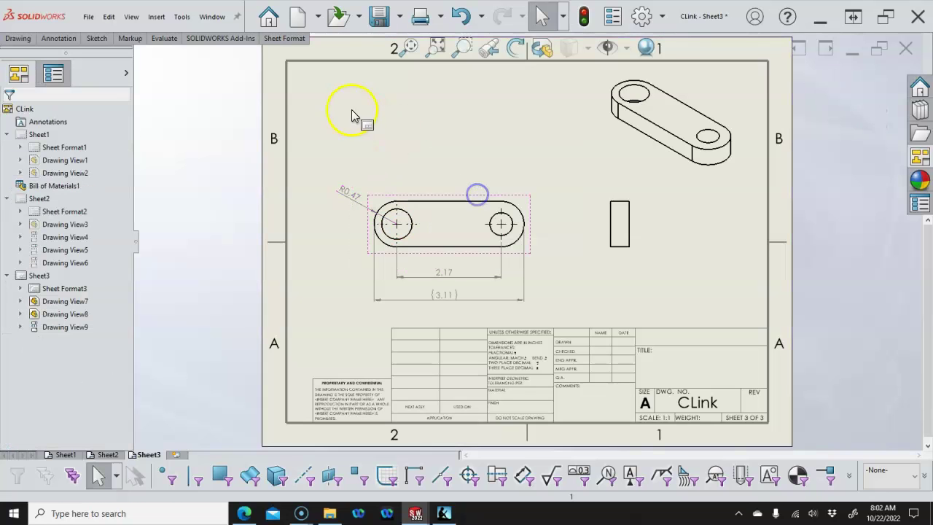
Add a hole callout to the link's left hole, placing it below and left of the view
{"action": "right_click", "coordinate": [364, 115]}
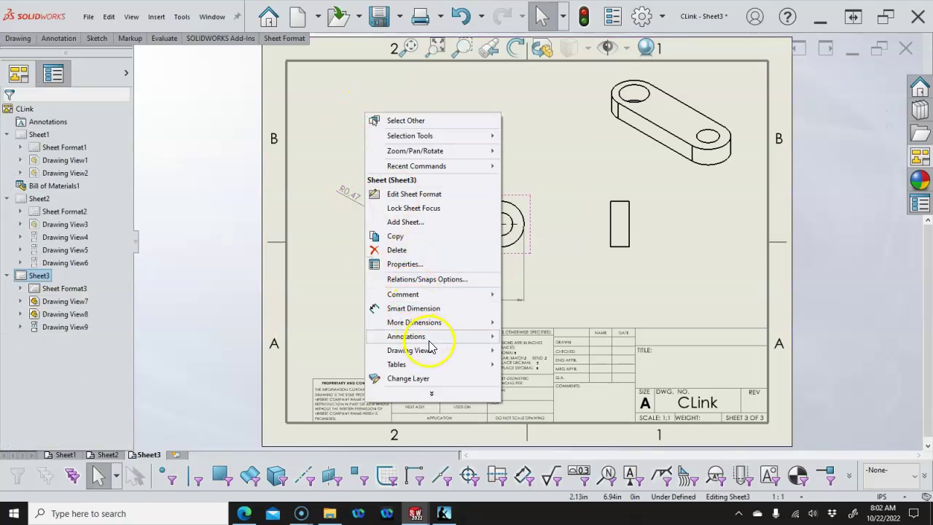
{"action": "mouse_move", "coordinate": [467, 337]}
{"action": "left_click", "coordinate": [539, 194]}
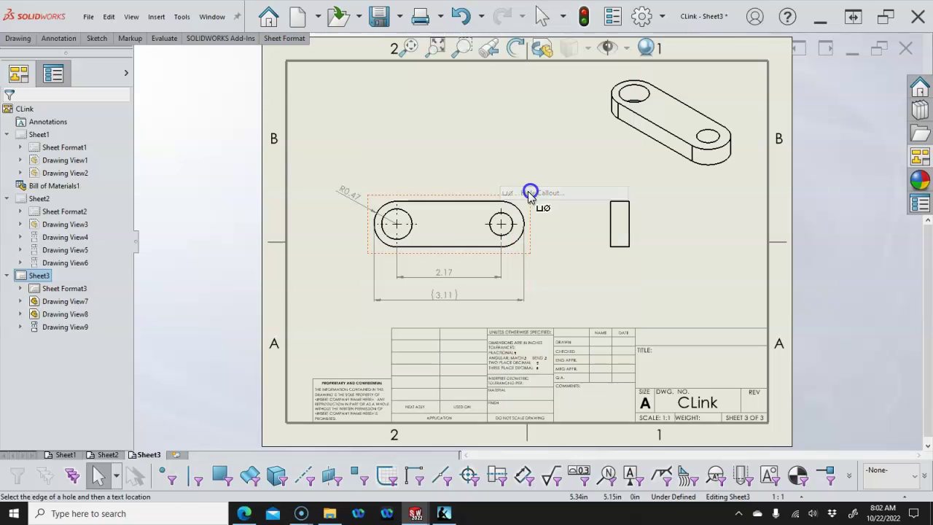
{"action": "left_click", "coordinate": [380, 237]}
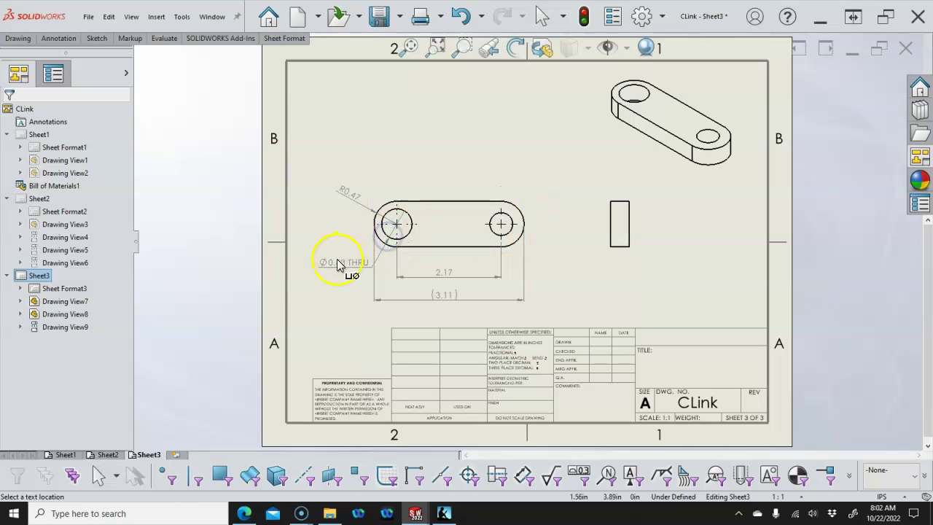
{"action": "left_click", "coordinate": [330, 261]}
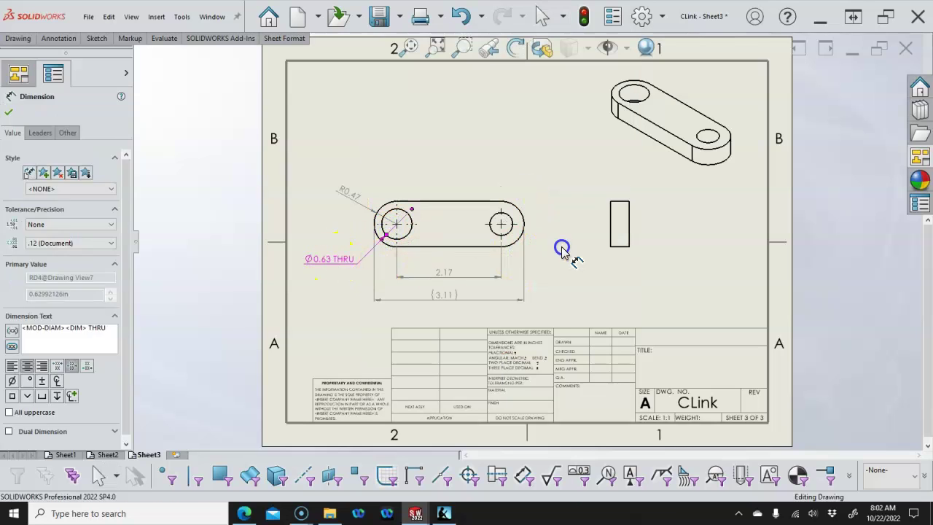
{"action": "left_click", "coordinate": [512, 222]}
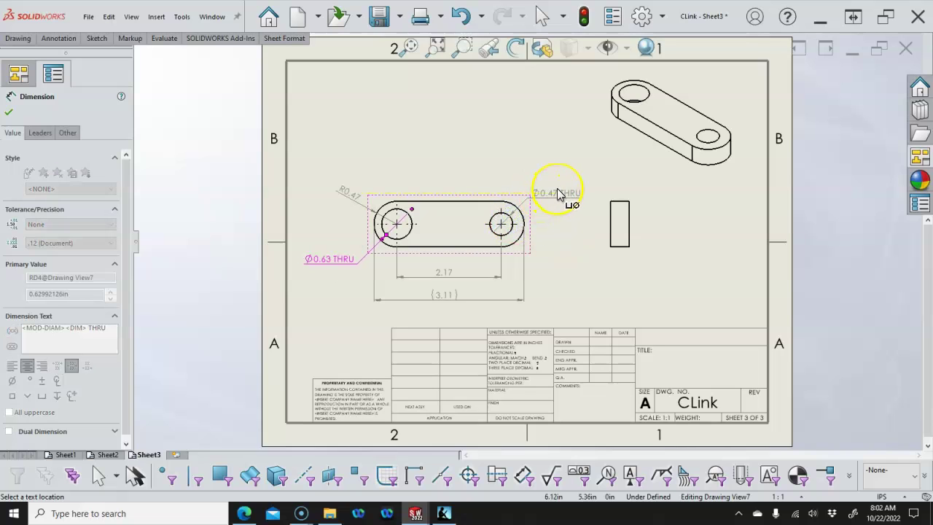
{"action": "key", "text": "Escape"}
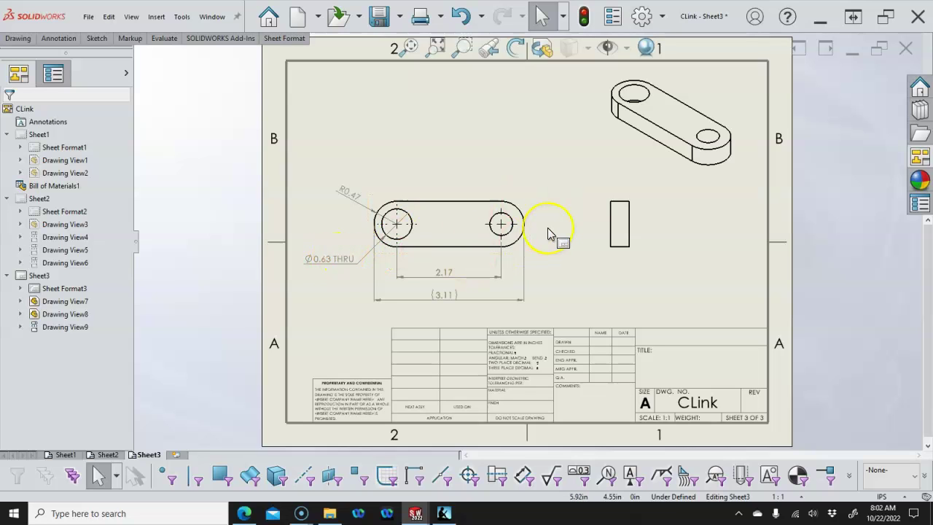
Dimension the diameter of the link's right hole and append THRU after the dimension value
{"action": "key", "text": "s"}
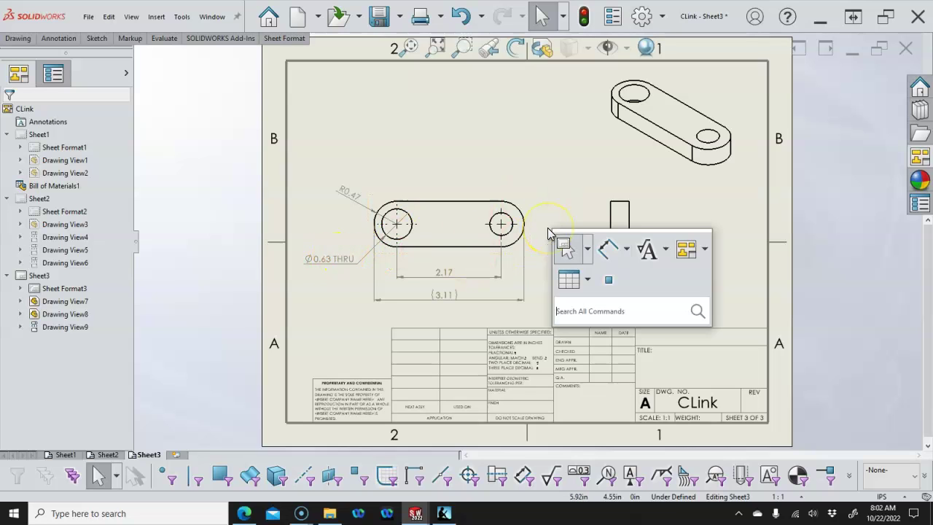
{"action": "left_click", "coordinate": [510, 232]}
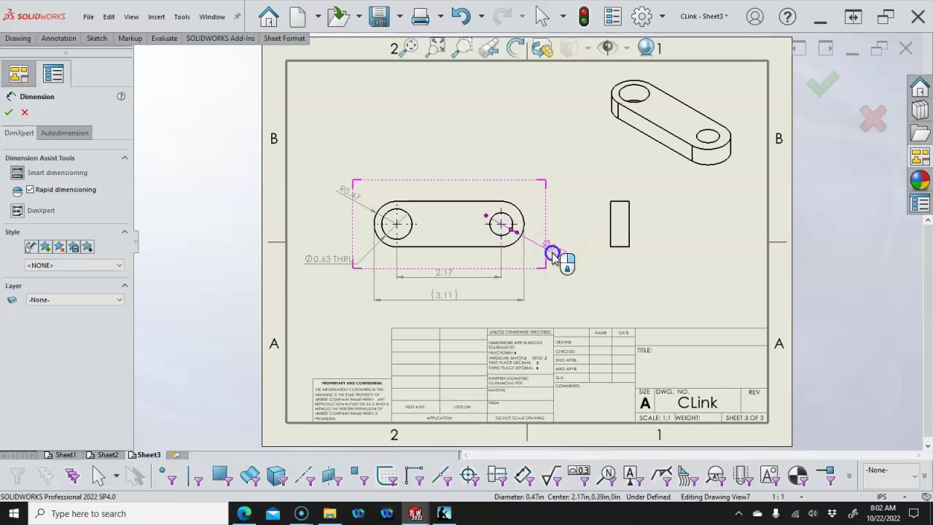
{"action": "left_click", "coordinate": [552, 255]}
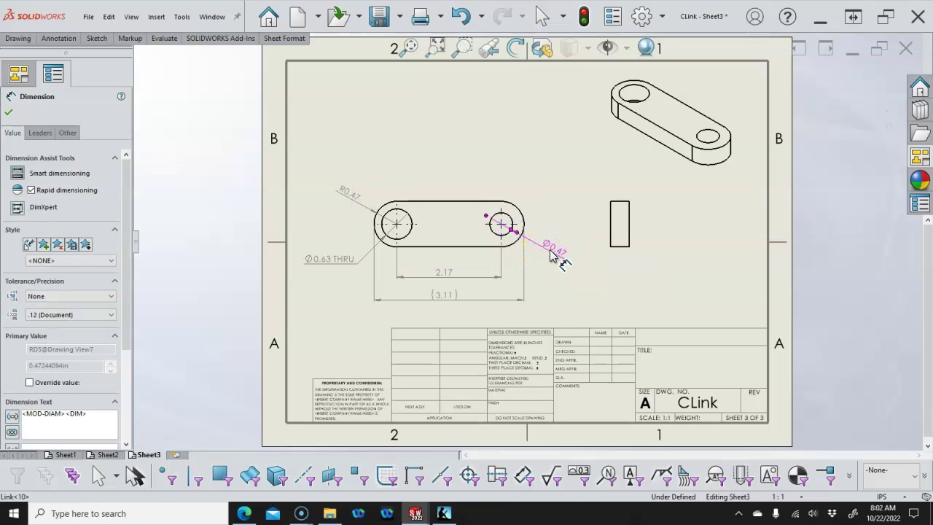
{"action": "right_click", "coordinate": [583, 278]}
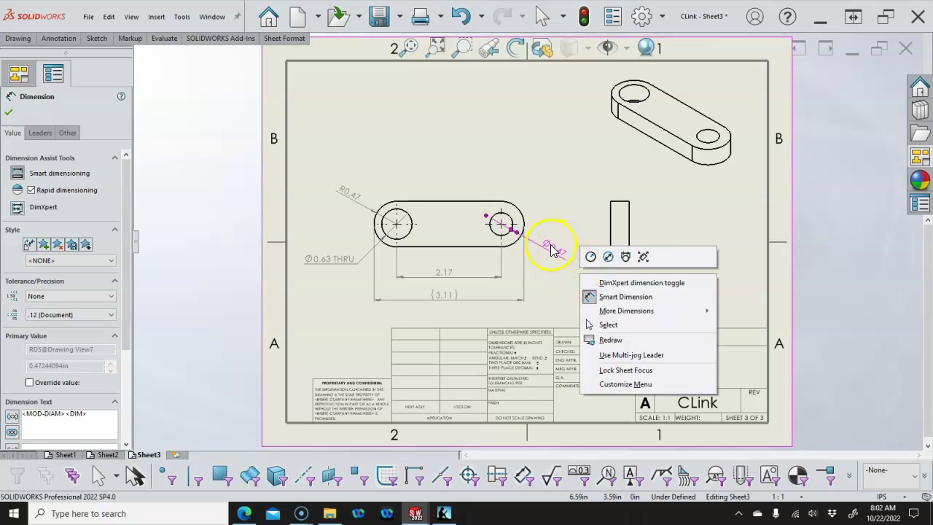
{"action": "left_click", "coordinate": [643, 257]}
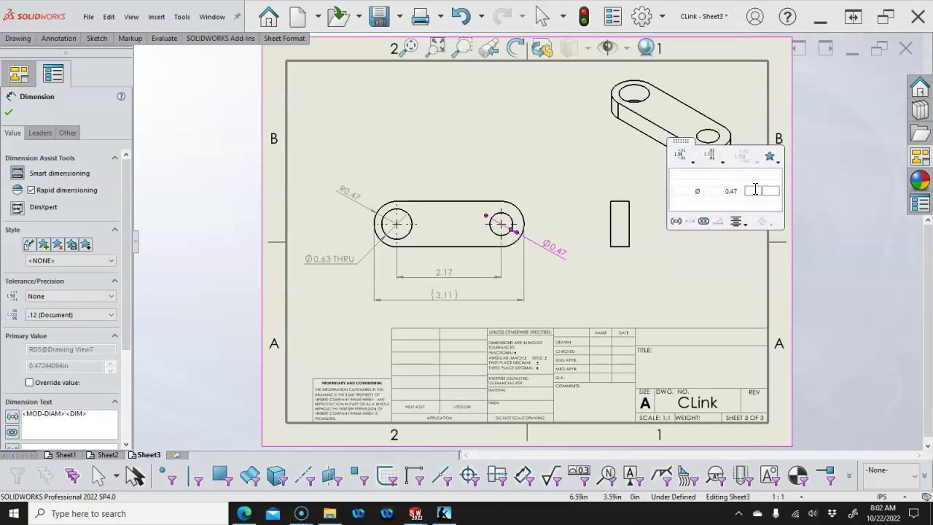
{"action": "type", "text": "THRU"}
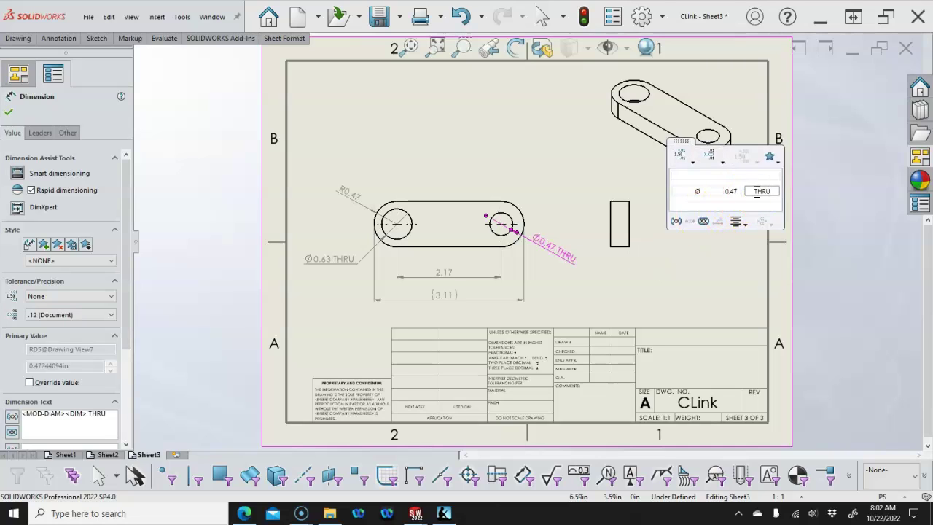
{"action": "left_click", "coordinate": [712, 208]}
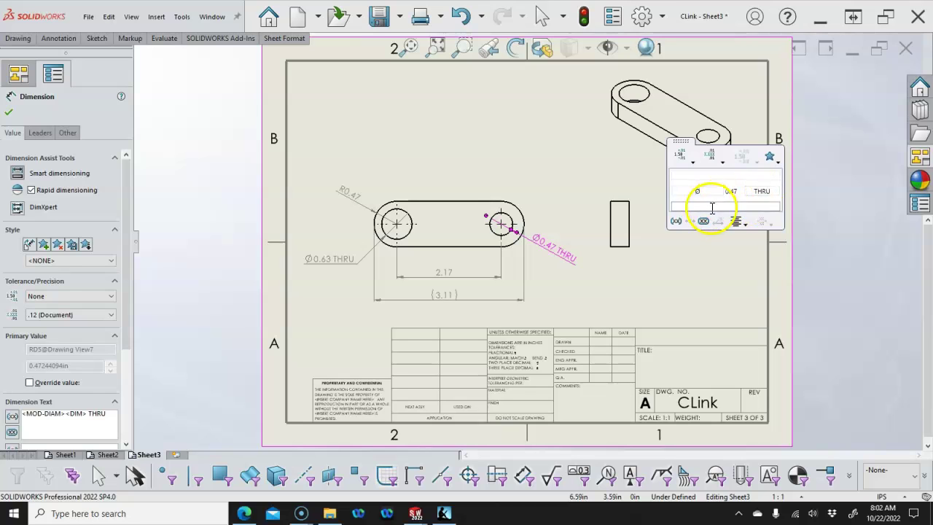
{"action": "left_click", "coordinate": [733, 256]}
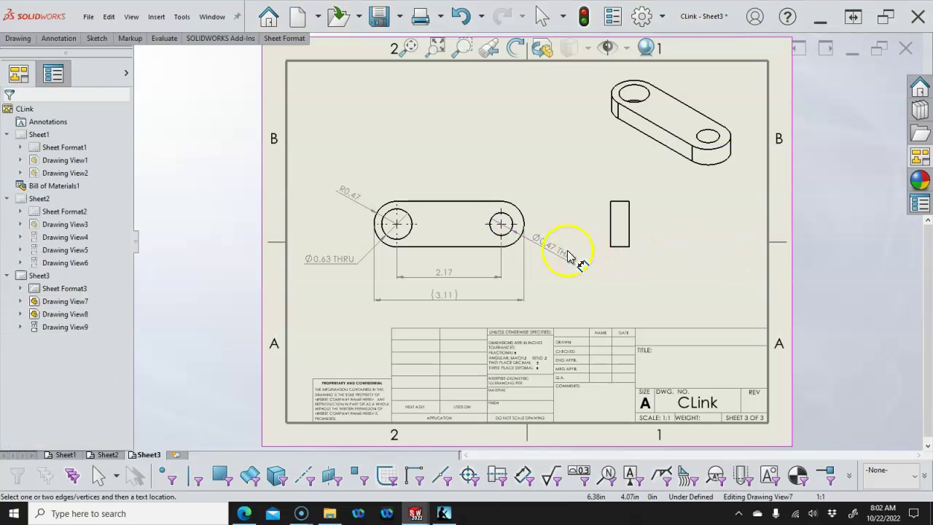
Move the right hole's diameter dimension above and to the right of the top view
{"action": "left_click_drag", "start_coordinate": [571, 268], "coordinate": [569, 177]}
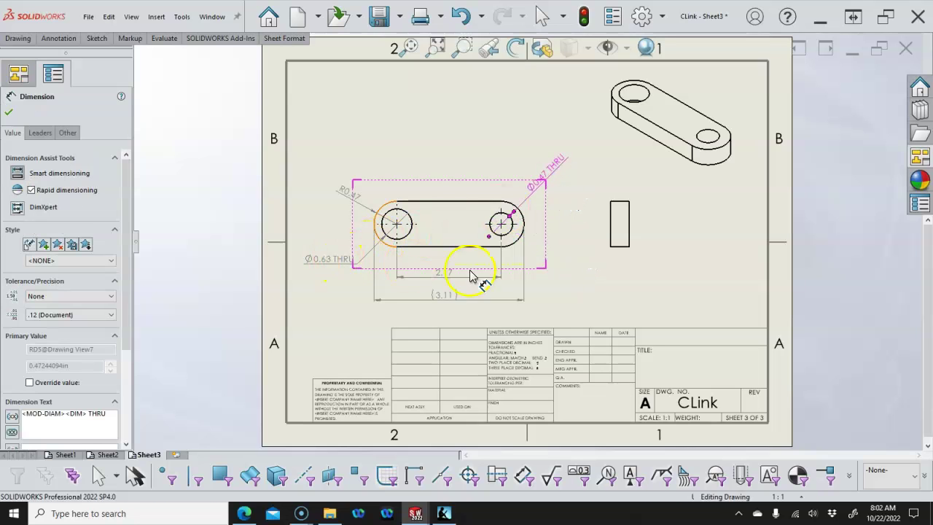
{"action": "left_click", "coordinate": [567, 275]}
{"action": "left_click_drag", "start_coordinate": [547, 184], "coordinate": [539, 188]}
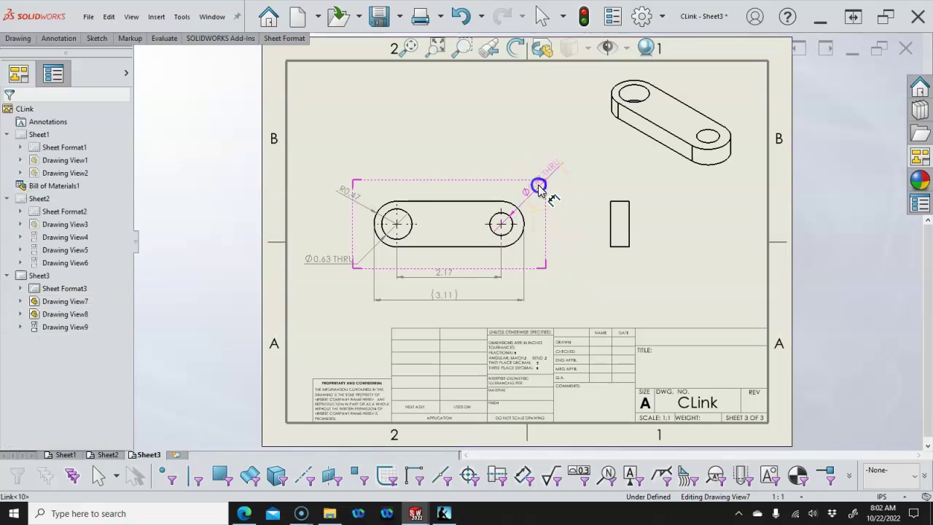
{"action": "left_click", "coordinate": [563, 227]}
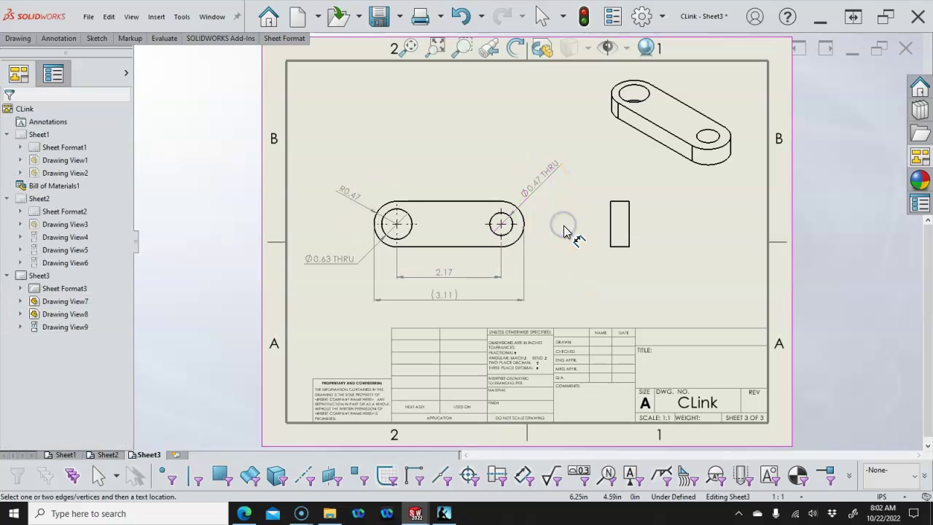
Dimension the link's thickness below the side view and bring the dimension text closer to the view
{"action": "key", "text": "s"}
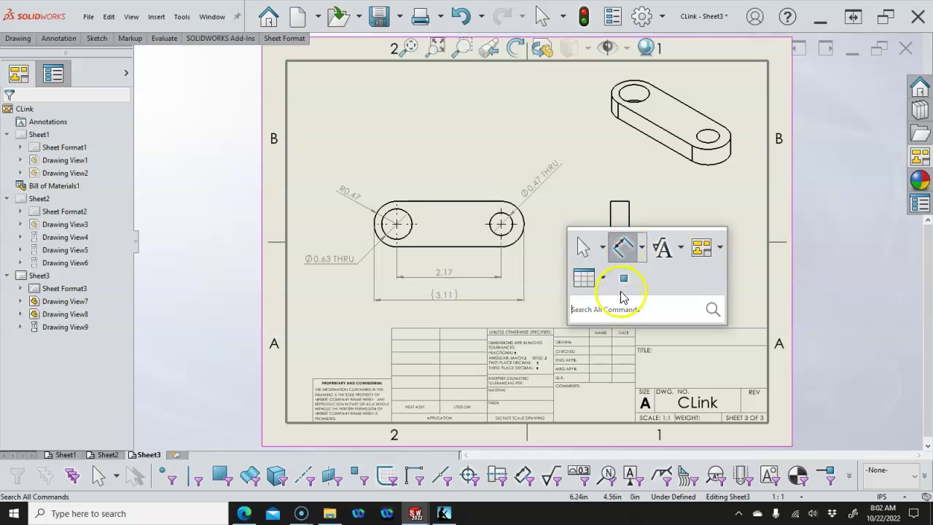
{"action": "left_click", "coordinate": [624, 247]}
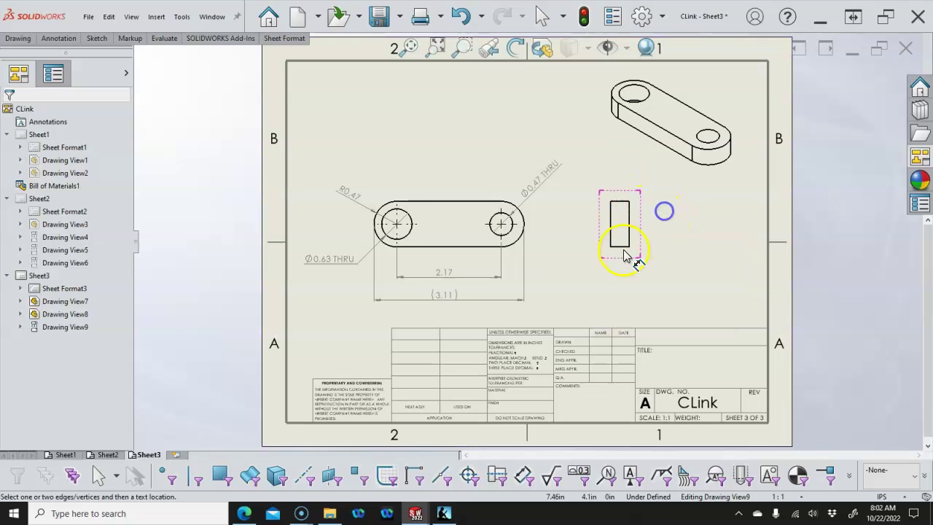
{"action": "left_click", "coordinate": [620, 247]}
{"action": "left_click", "coordinate": [669, 285]}
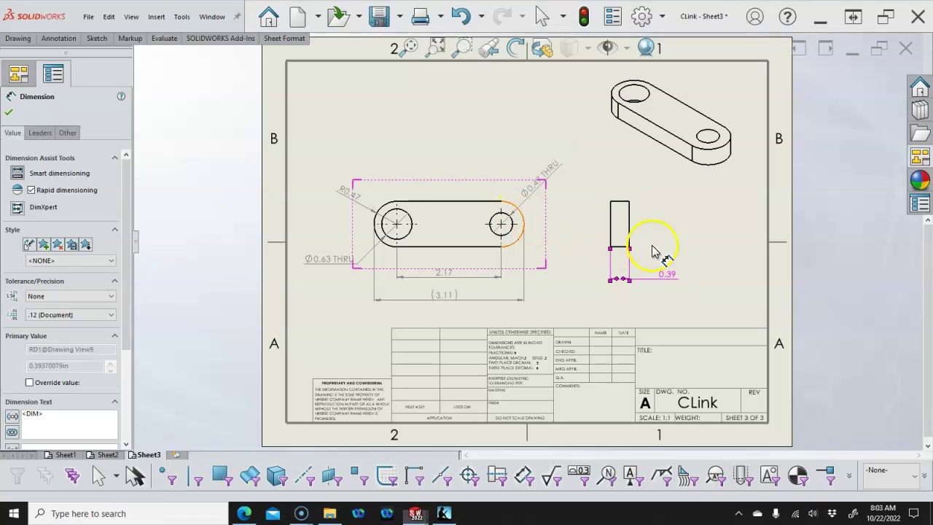
{"action": "right_click", "coordinate": [674, 234]}
{"action": "left_click", "coordinate": [705, 286]}
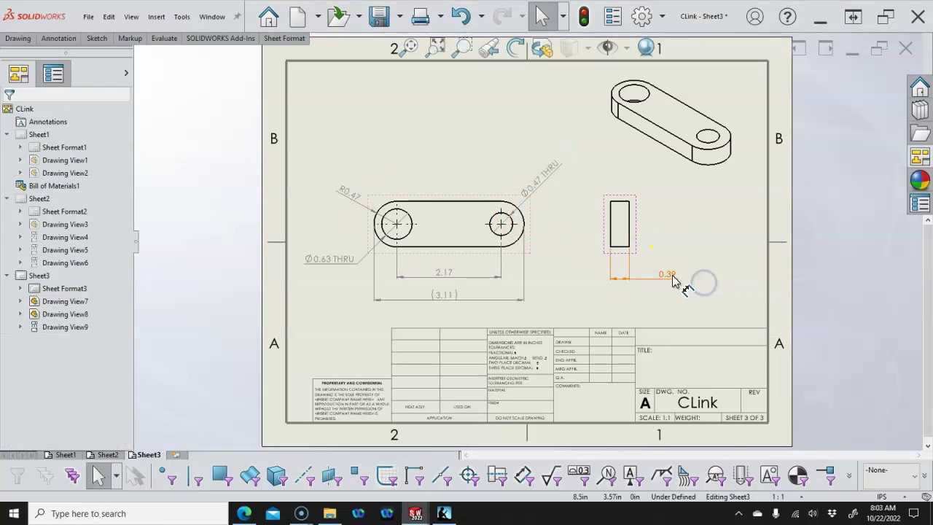
{"action": "left_click", "coordinate": [658, 280]}
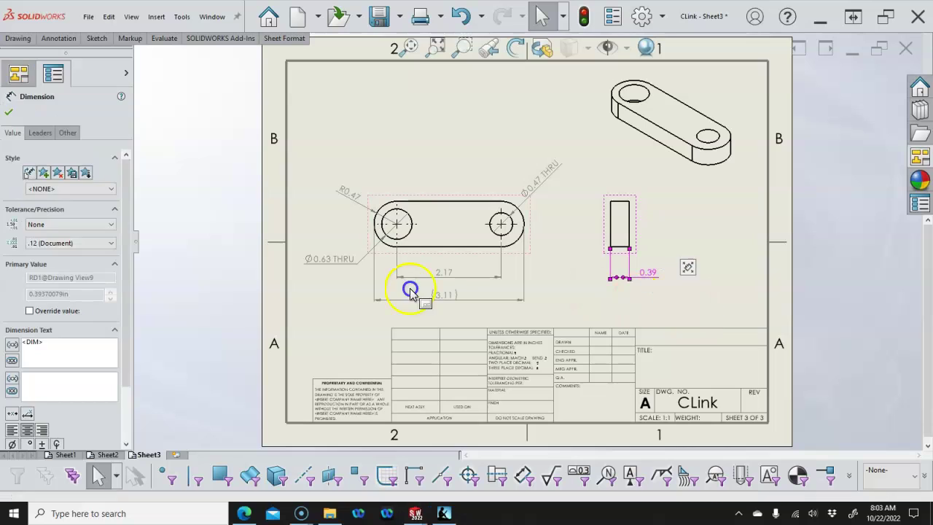
{"action": "left_click", "coordinate": [223, 388]}
Add a fourth sheet to the drawing
{"action": "left_click", "coordinate": [180, 454]}
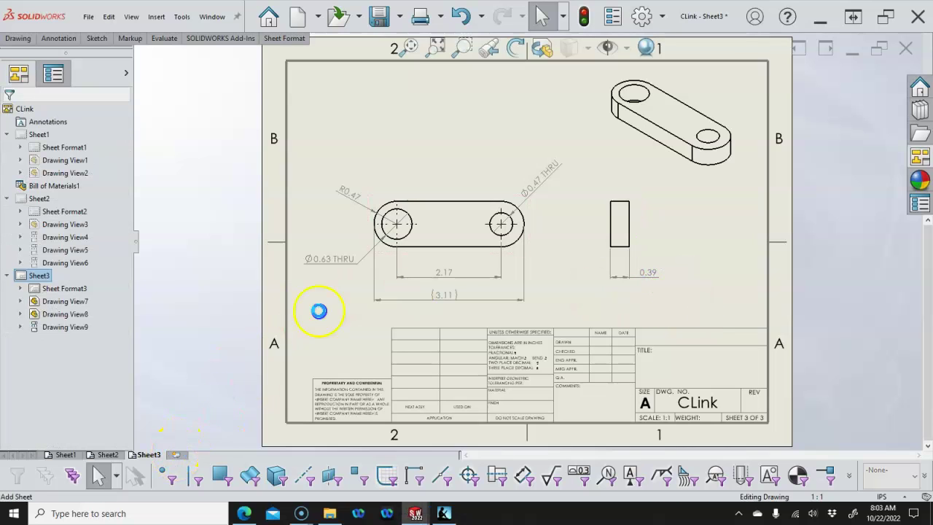
{"action": "left_click", "coordinate": [369, 202]}
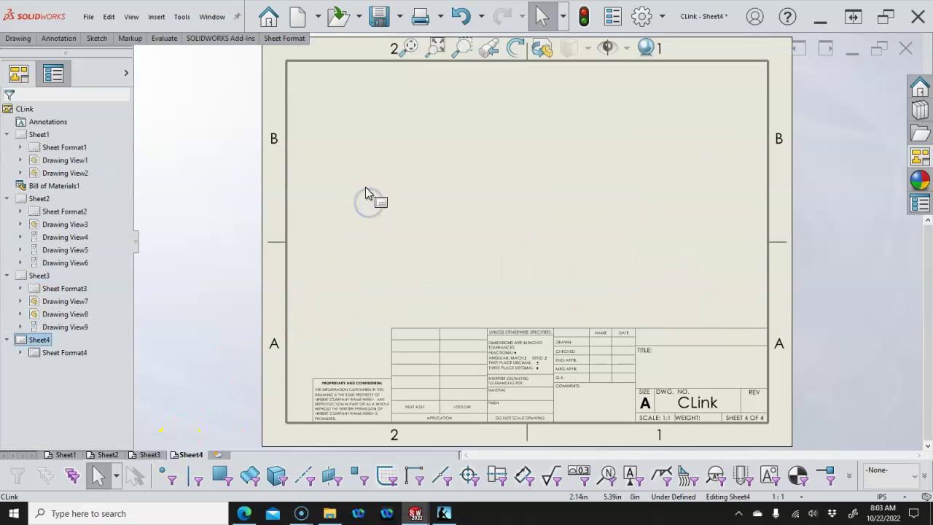
{"action": "left_click", "coordinate": [158, 18]}
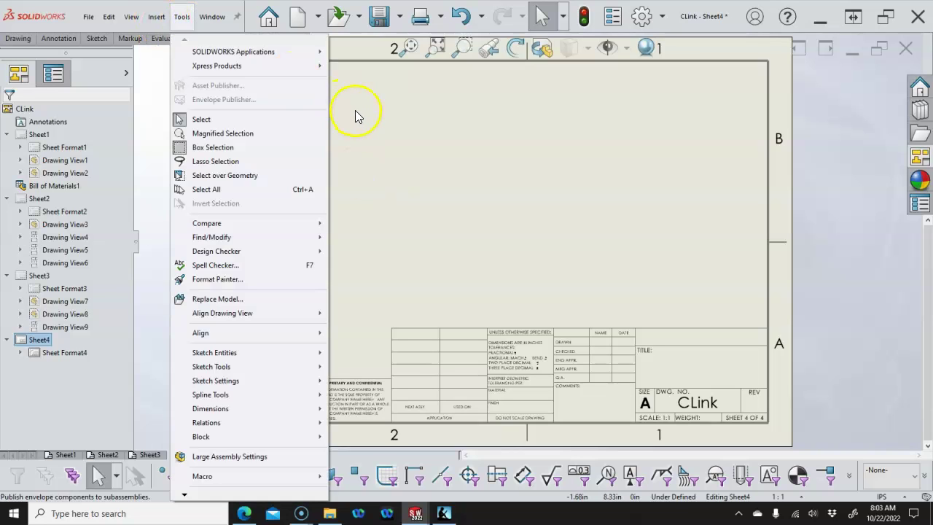
{"action": "left_click", "coordinate": [356, 113]}
{"action": "right_click", "coordinate": [333, 121]}
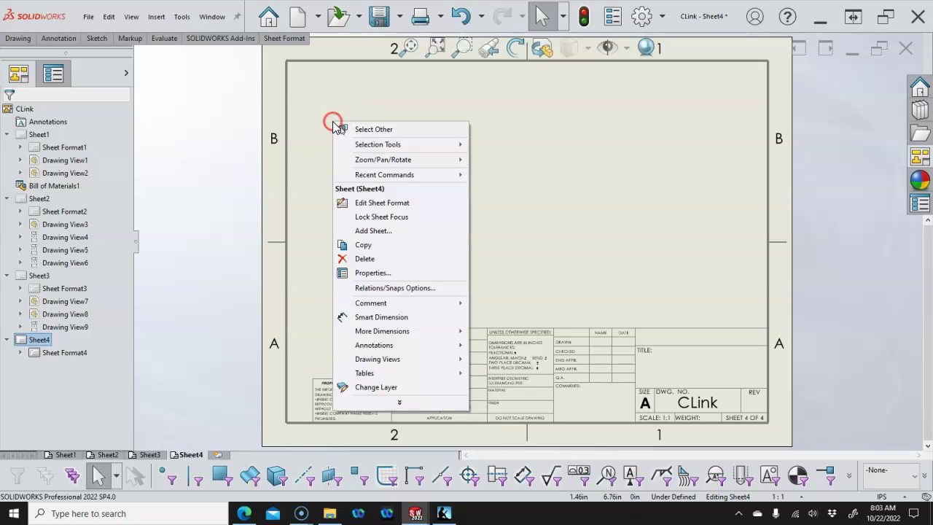
{"action": "mouse_move", "coordinate": [360, 167]}
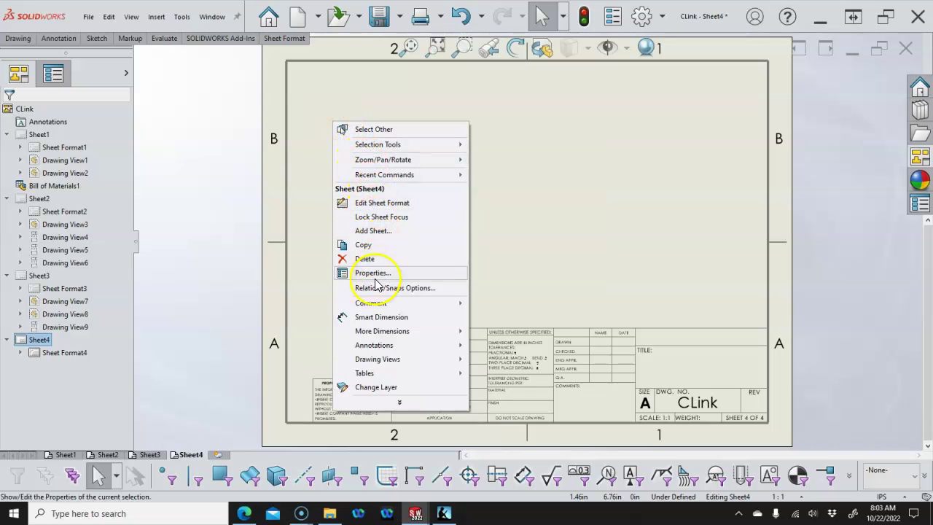
{"action": "left_click", "coordinate": [298, 129]}
{"action": "key", "text": "s"}
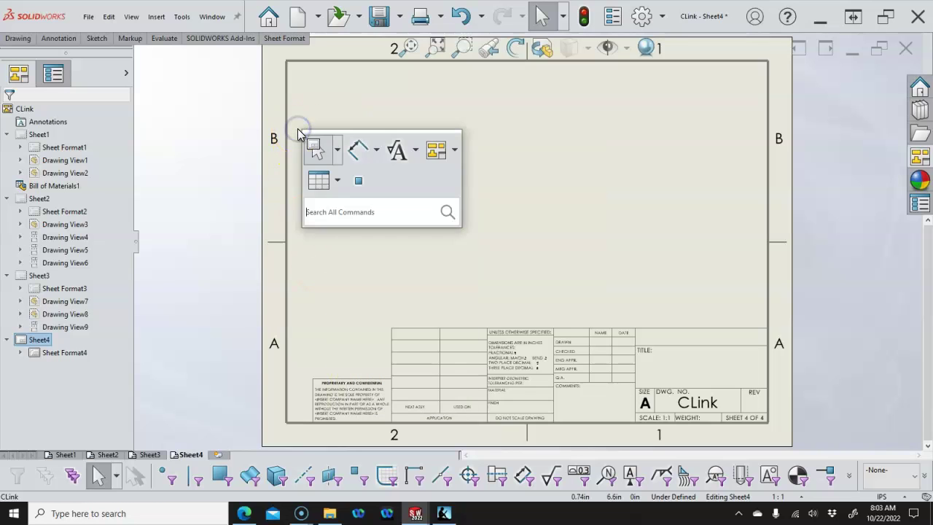
{"action": "left_click", "coordinate": [455, 155]}
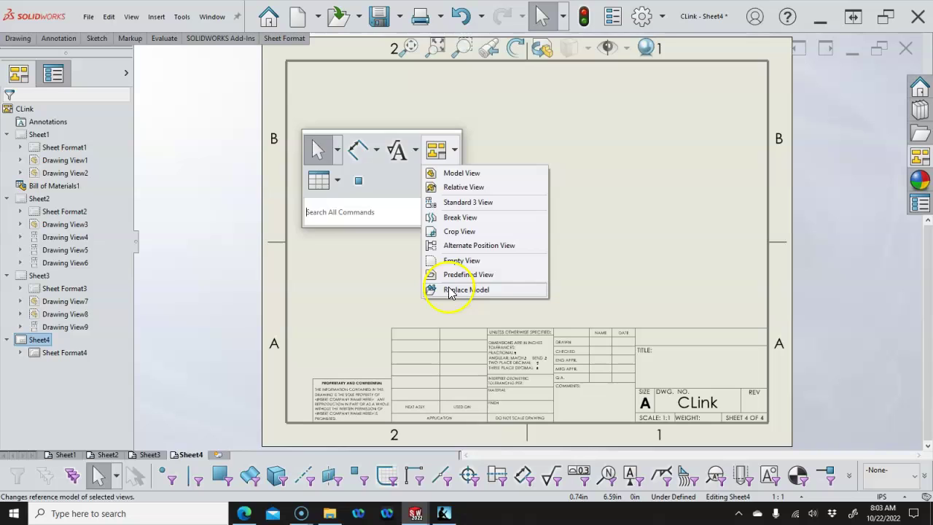
{"action": "left_click", "coordinate": [581, 144]}
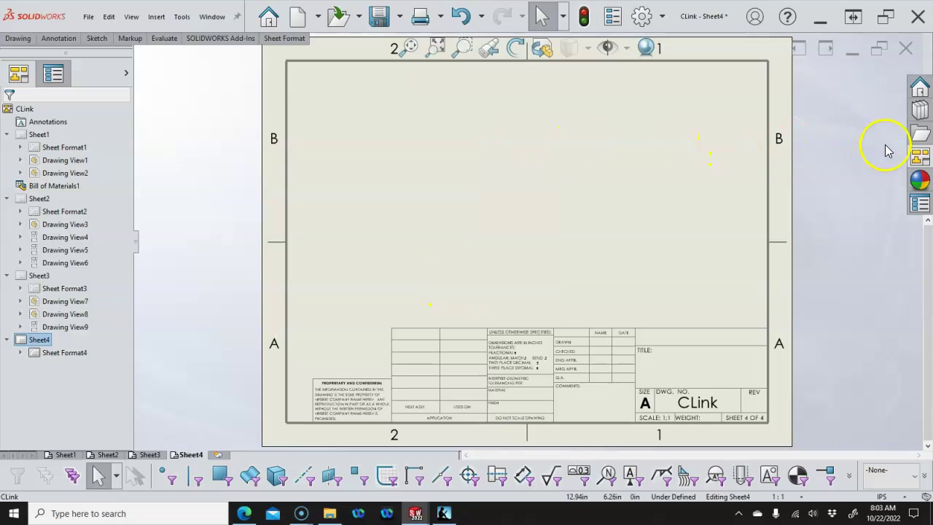
Insert the front view of M12 Pin.SLDPRT in the left half of the fourth sheet
{"action": "left_click", "coordinate": [920, 156]}
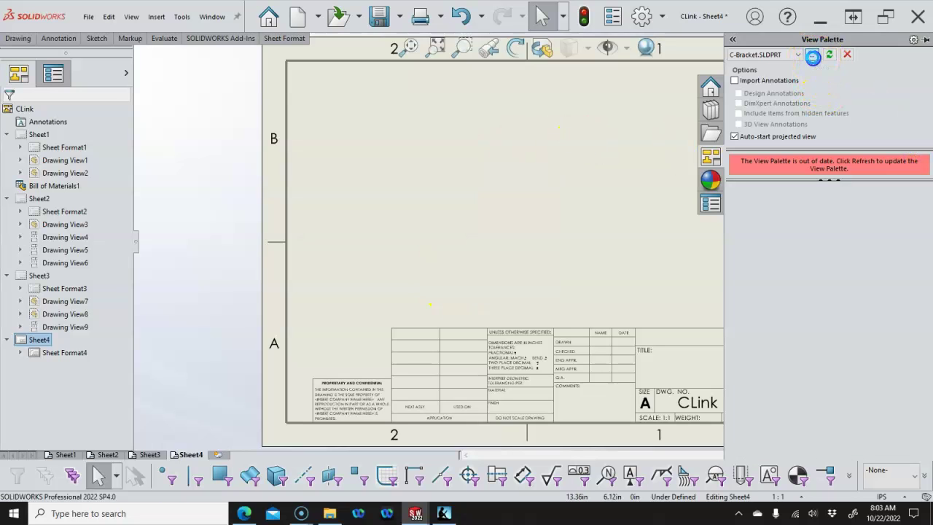
{"action": "left_click", "coordinate": [813, 57]}
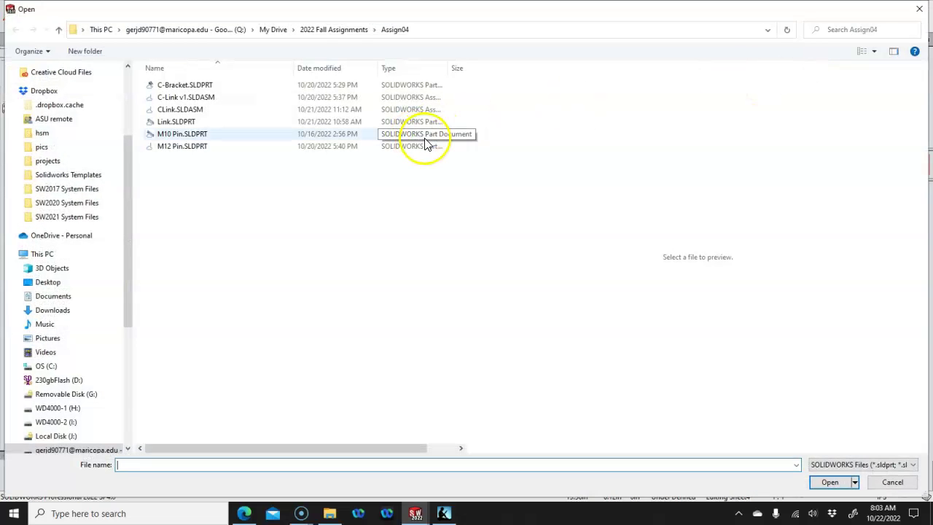
{"action": "left_click", "coordinate": [194, 146]}
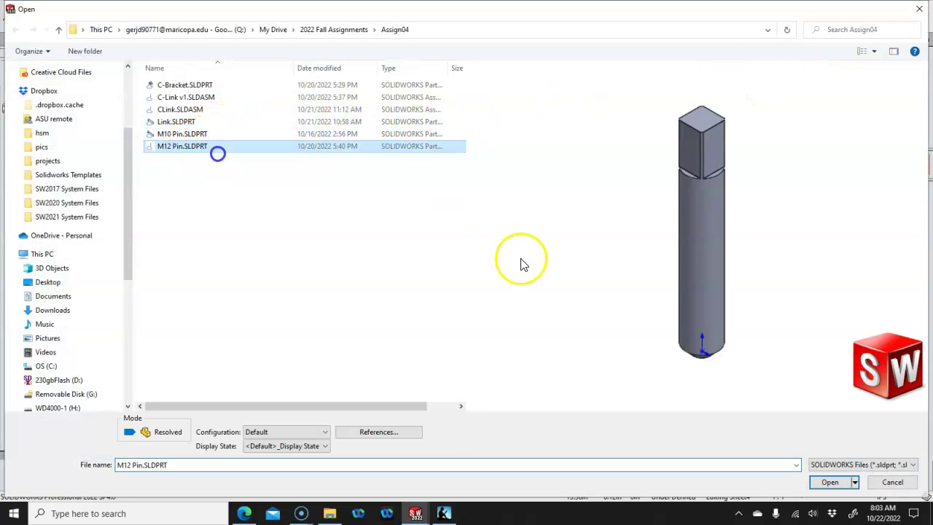
{"action": "left_click", "coordinate": [828, 482]}
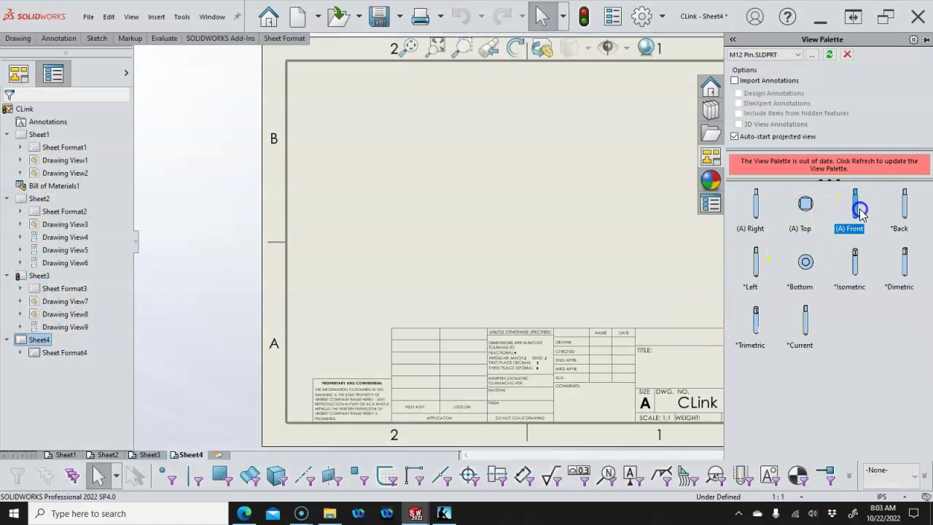
{"action": "left_click_drag", "start_coordinate": [858, 209], "coordinate": [441, 231]}
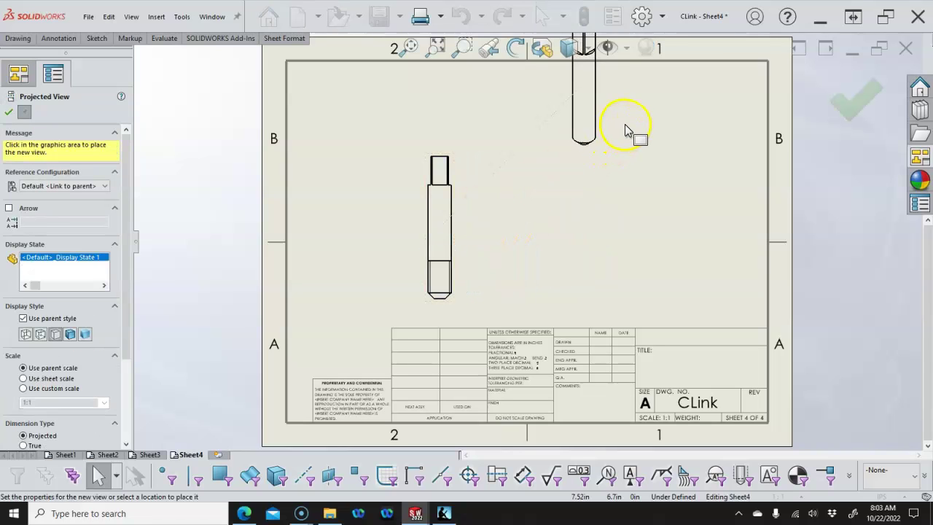
Project a side view and an isometric view from the pin's front view, and move the isometric view to the sheet's upper right corner
{"action": "left_click", "coordinate": [588, 261]}
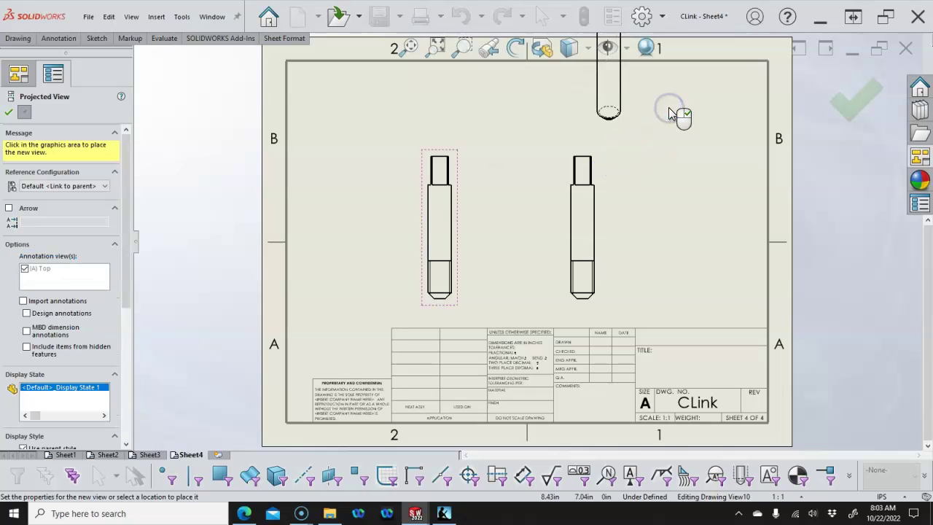
{"action": "right_click", "coordinate": [628, 141]}
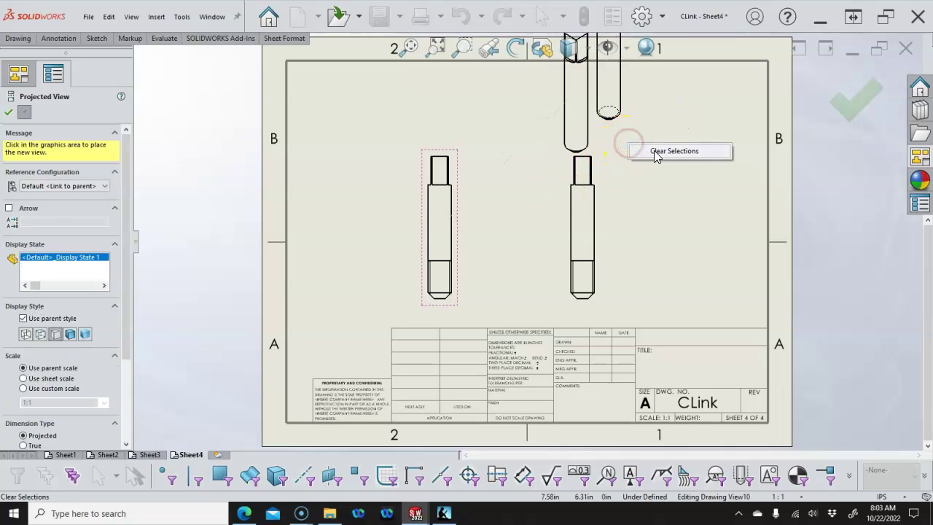
{"action": "left_click", "coordinate": [689, 153]}
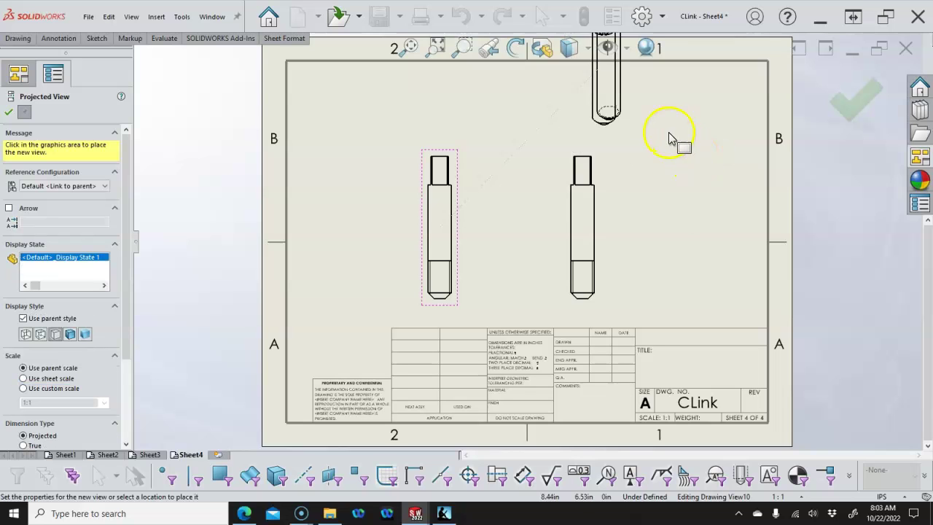
{"action": "right_click", "coordinate": [666, 141]}
{"action": "left_click", "coordinate": [651, 144]}
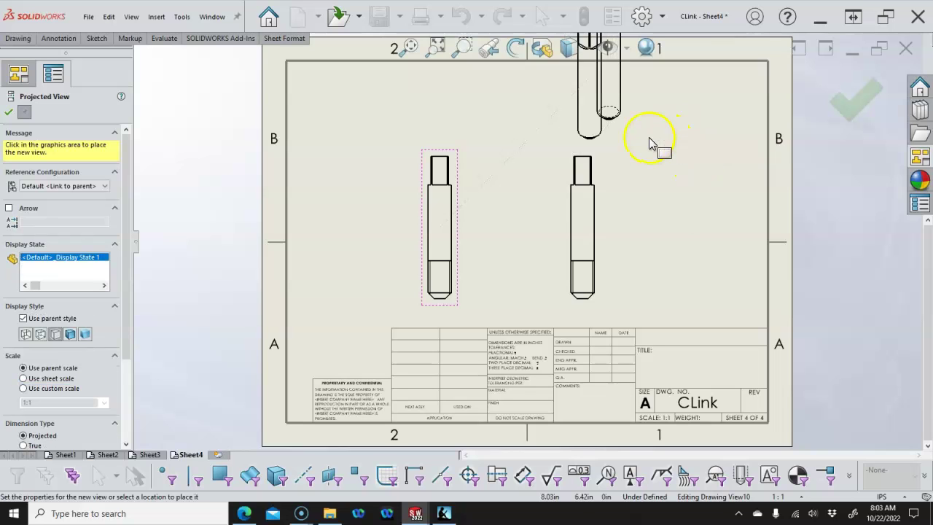
{"action": "left_click", "coordinate": [837, 109]}
{"action": "mouse_move", "coordinate": [595, 138]}
{"action": "left_mouse_down"}
{"action": "mouse_move", "coordinate": [698, 167]}
{"action": "mouse_move", "coordinate": [743, 208]}
{"action": "left_mouse_up"}
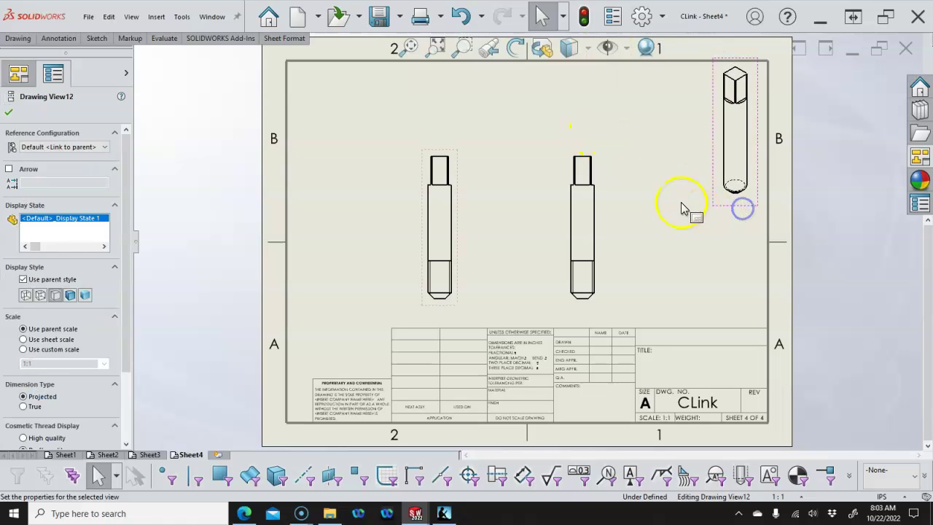
{"action": "left_click", "coordinate": [625, 194]}
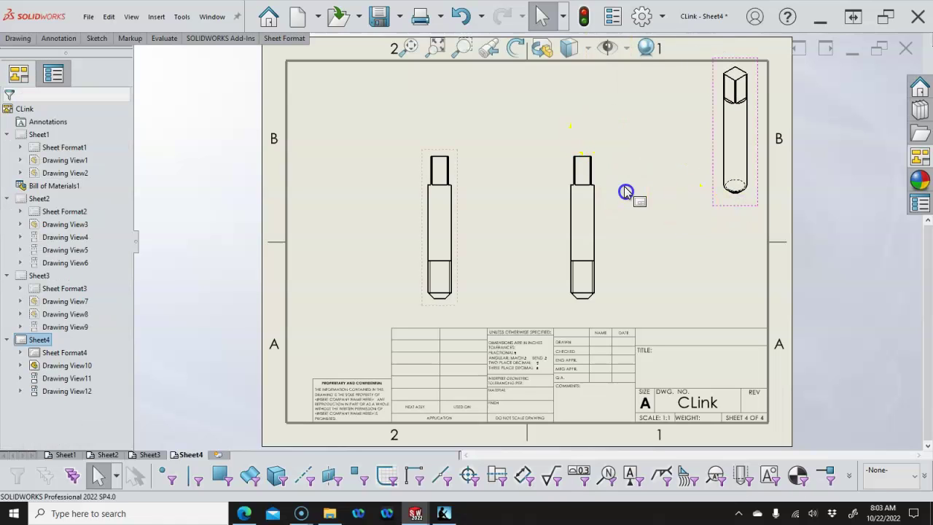
Shift the pin's front view slightly up and left, and rotate it 90 degrees with its dependent views updating
{"action": "left_click_drag", "start_coordinate": [459, 177], "coordinate": [443, 160]}
{"action": "left_click", "coordinate": [443, 154]}
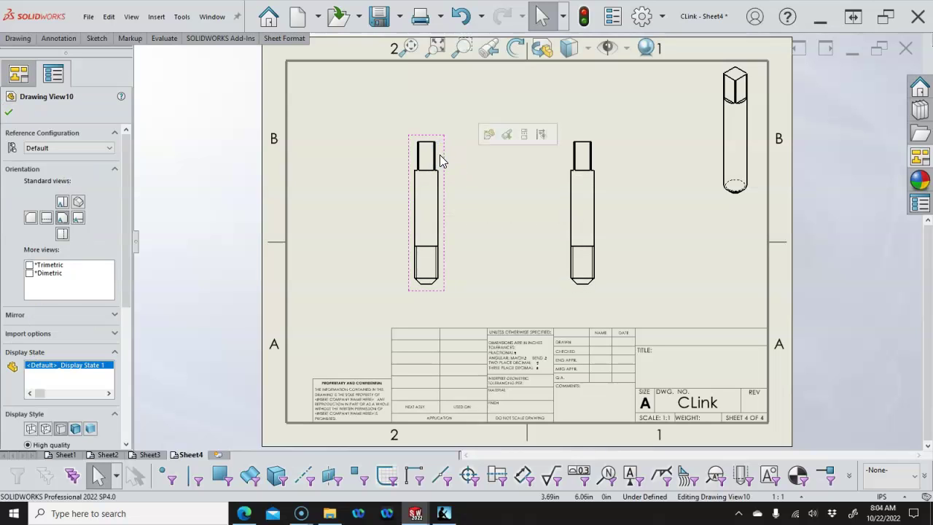
{"action": "left_click", "coordinate": [440, 155]}
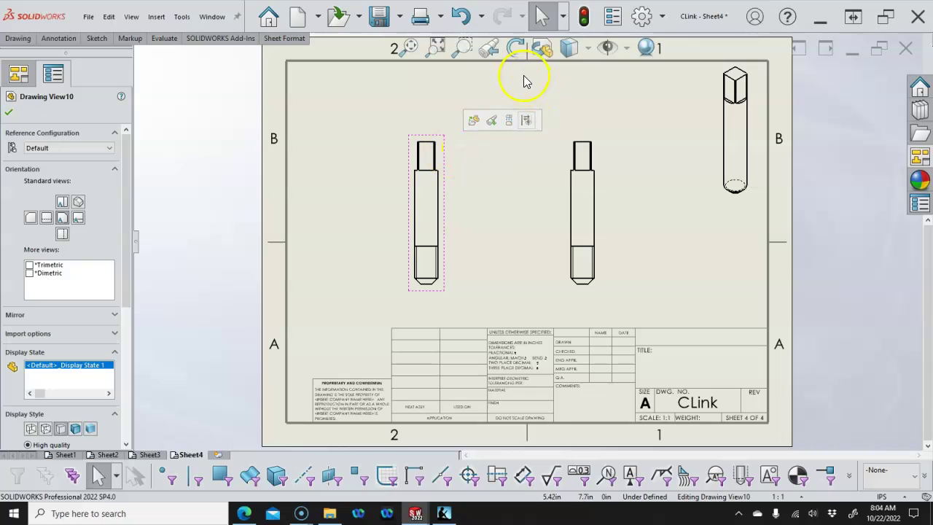
{"action": "left_click", "coordinate": [515, 48]}
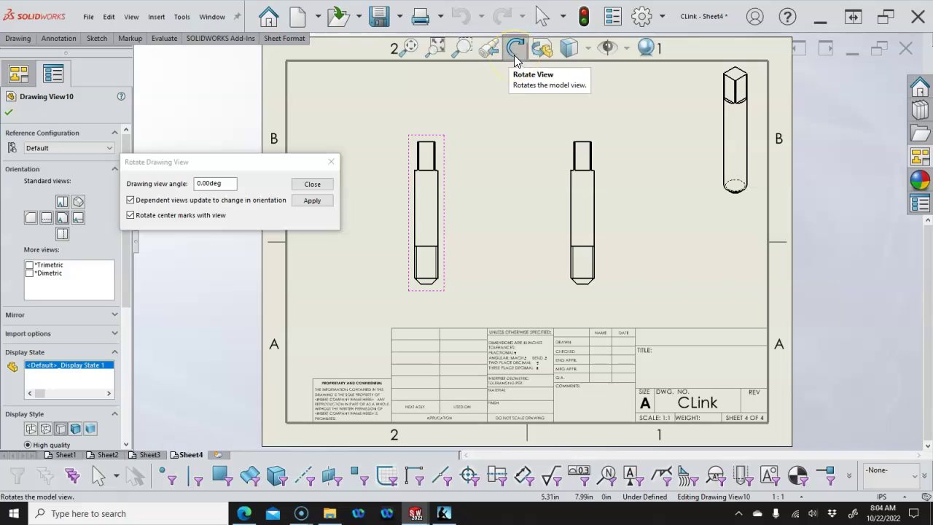
{"action": "left_click", "coordinate": [198, 184]}
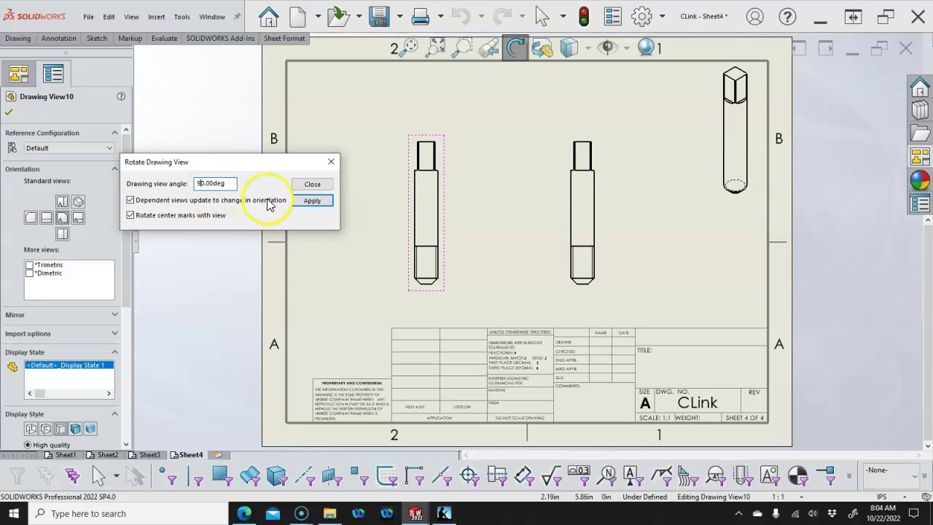
{"action": "left_click", "coordinate": [309, 203]}
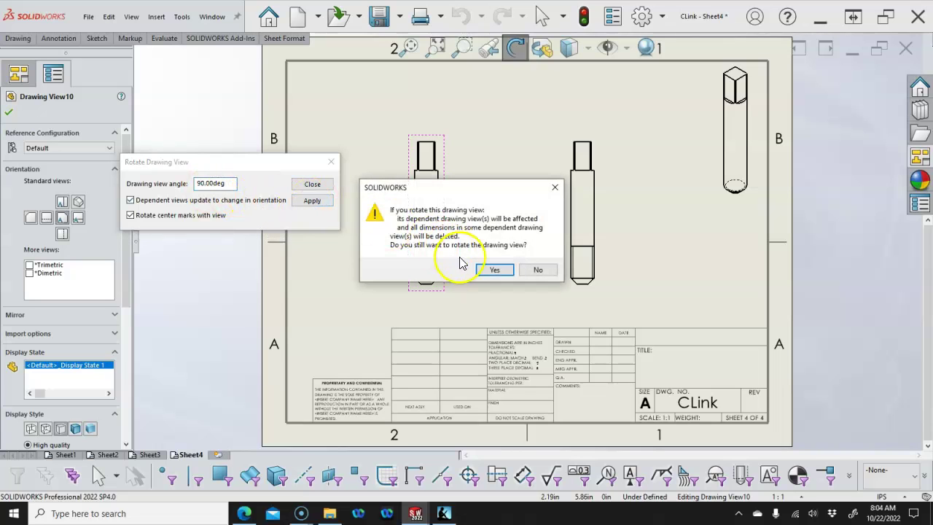
{"action": "left_click", "coordinate": [493, 269]}
{"action": "left_click", "coordinate": [309, 184]}
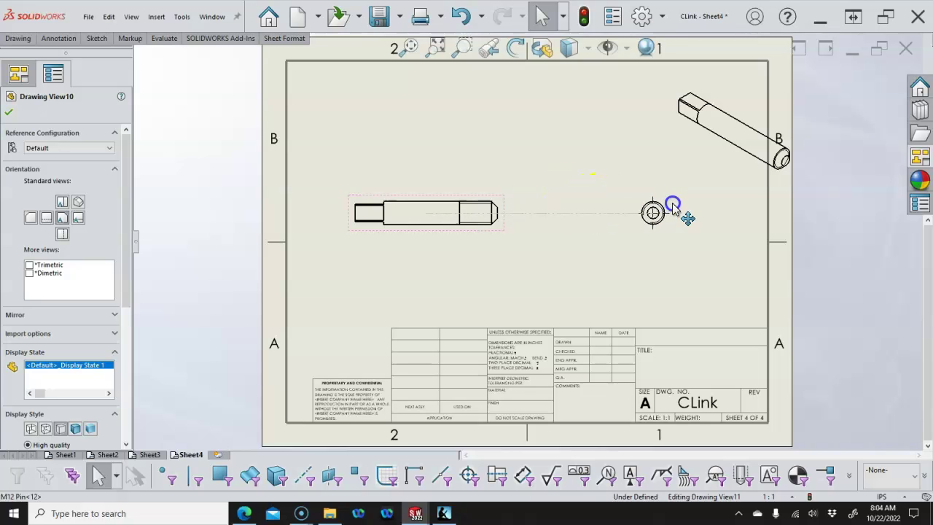
Move the rotated pin view right, closer to its end view, and select it
{"action": "left_click", "coordinate": [676, 205]}
{"action": "left_click_drag", "start_coordinate": [503, 207], "coordinate": [584, 202]}
{"action": "left_click", "coordinate": [511, 156]}
{"action": "left_click", "coordinate": [452, 203]}
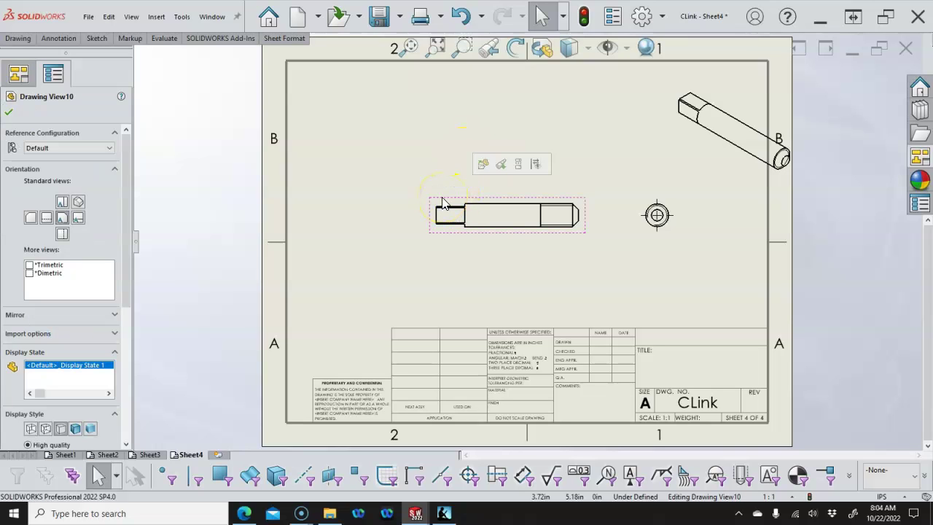
{"action": "right_click", "coordinate": [442, 200]}
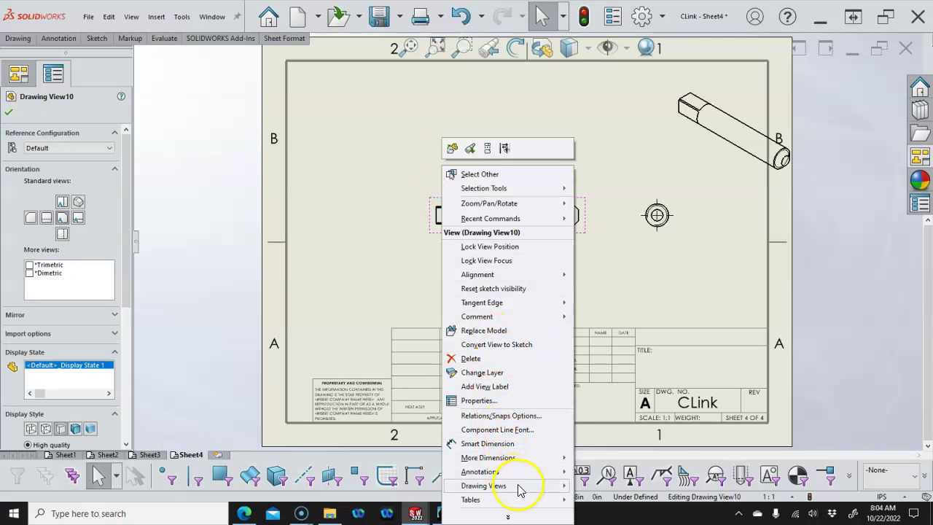
{"action": "mouse_move", "coordinate": [520, 487]}
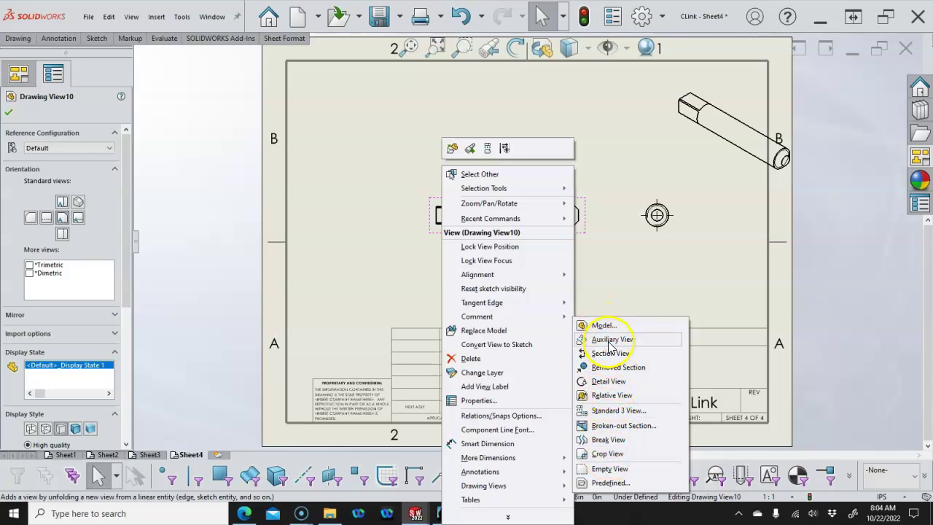
{"action": "left_click", "coordinate": [599, 259]}
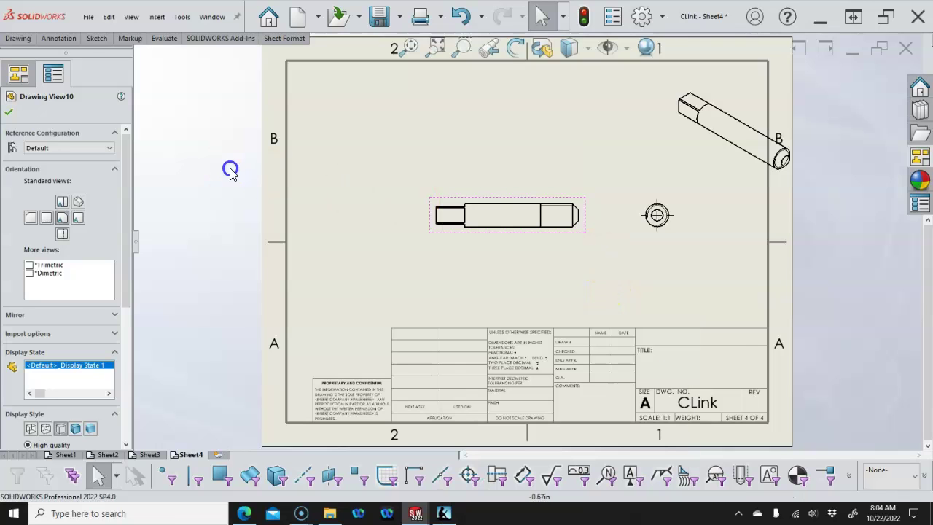
Project a second end view from the horizontal pin view and place it to the left, facing the square end
{"action": "left_click", "coordinate": [20, 38]}
{"action": "left_click", "coordinate": [48, 70]}
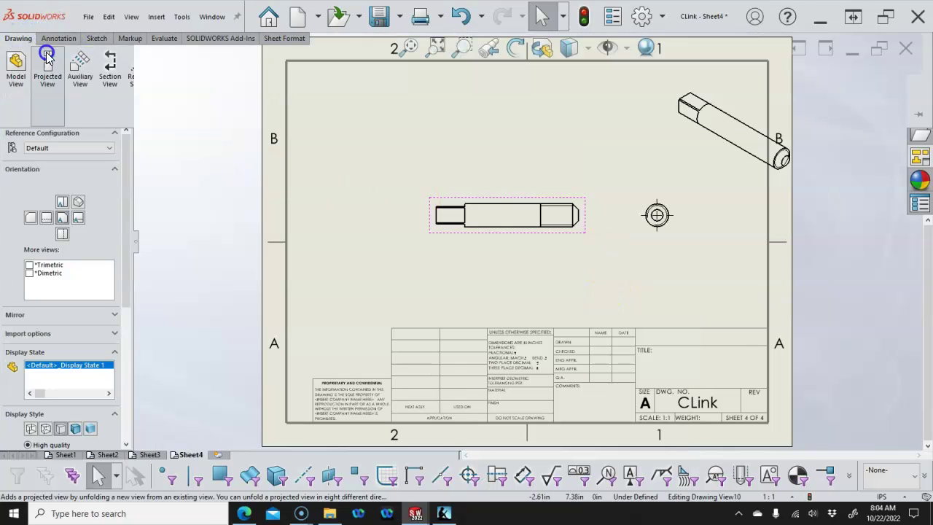
{"action": "left_click", "coordinate": [372, 228]}
{"action": "right_click", "coordinate": [463, 282]}
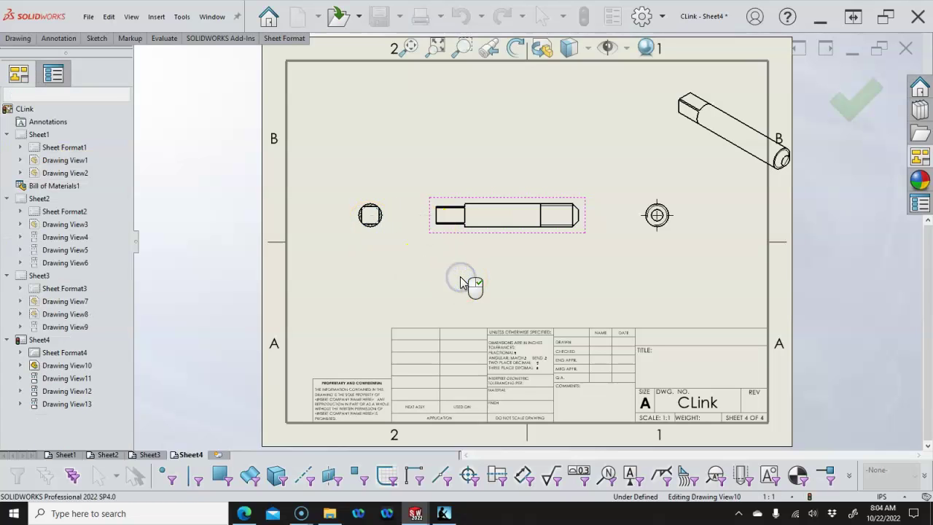
{"action": "left_click", "coordinate": [460, 280]}
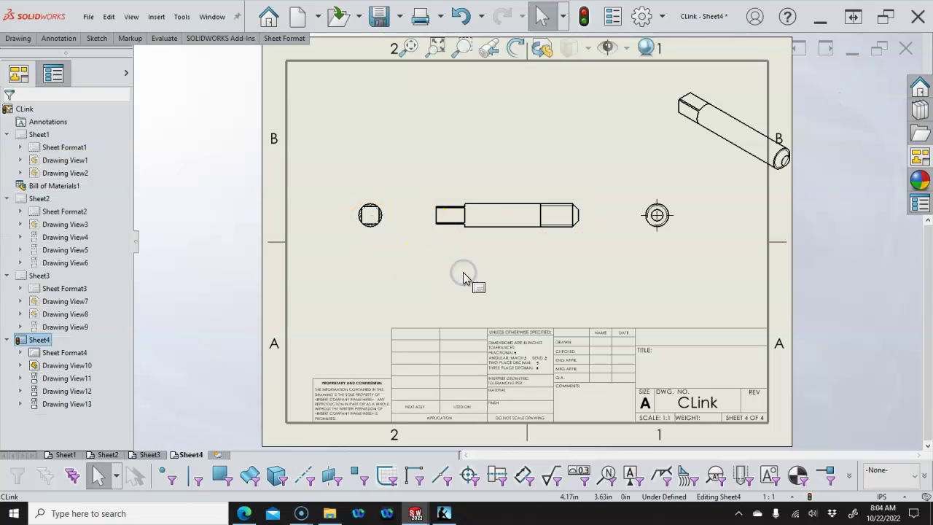
Start a Smart Dimension for the pin's square end in the left end view
{"action": "key", "text": "s"}
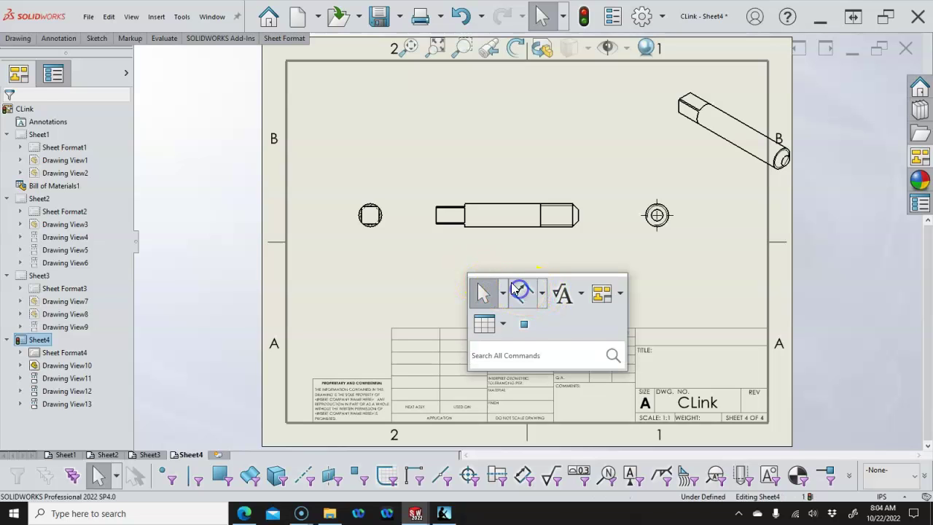
{"action": "left_click", "coordinate": [521, 291]}
{"action": "scroll", "coordinate": [384, 244], "scroll_direction": "down", "scroll_amount": 6}
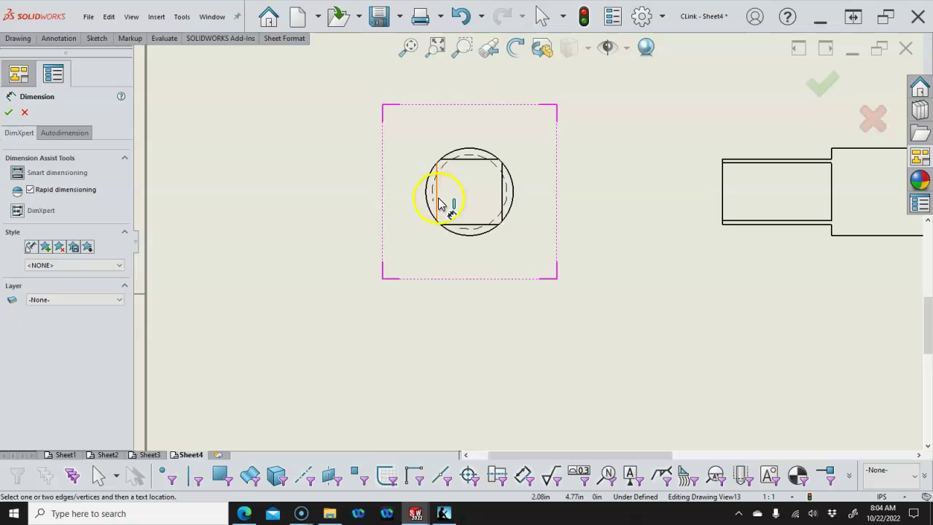
{"action": "left_click", "coordinate": [437, 203]}
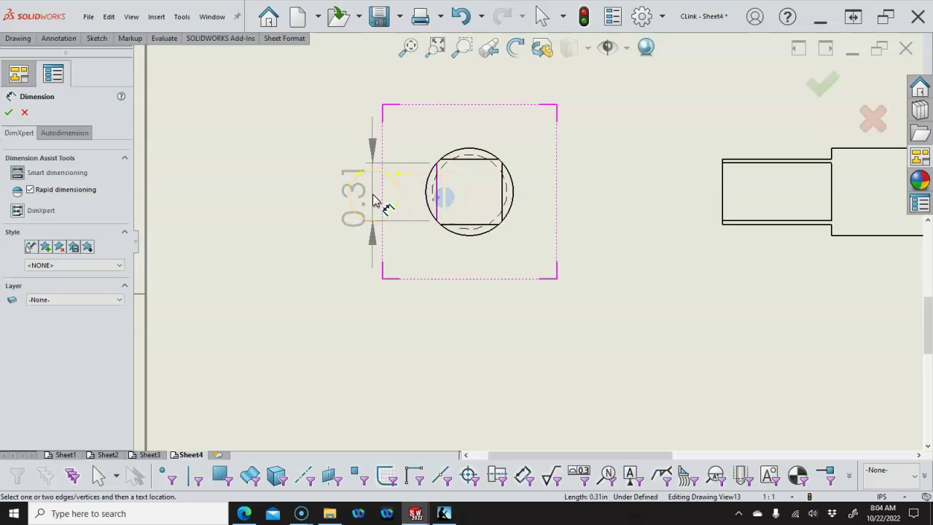
{"action": "key", "text": "Escape"}
{"action": "left_click", "coordinate": [452, 162]}
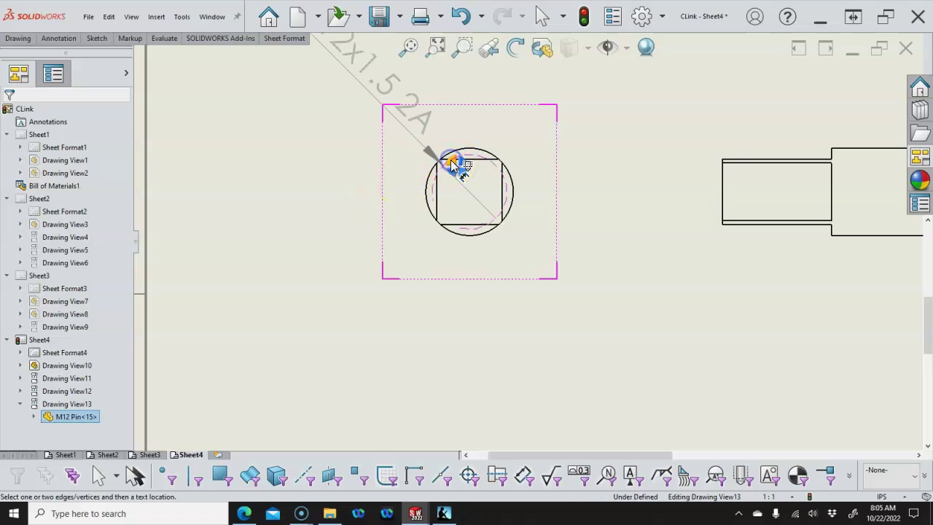
{"action": "key", "text": "Escape"}
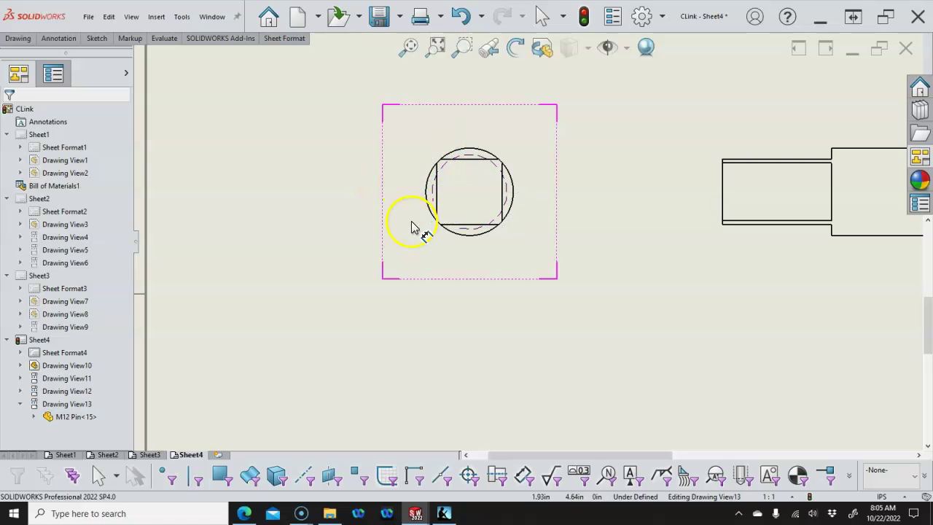
{"action": "left_click", "coordinate": [461, 232]}
{"action": "key", "text": "Escape"}
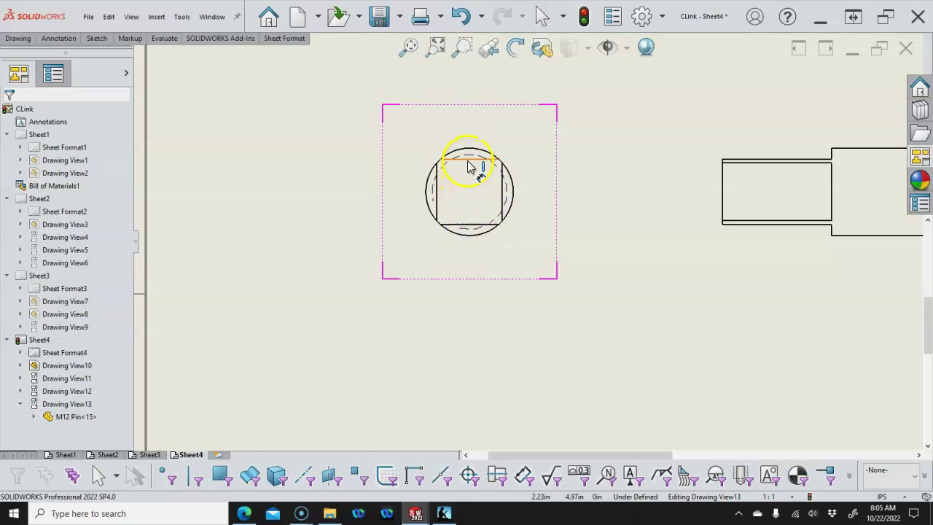
Dimension the square's height between its upper and lower edges, left of the end view, and put a square symbol before the value
{"action": "left_click", "coordinate": [469, 167]}
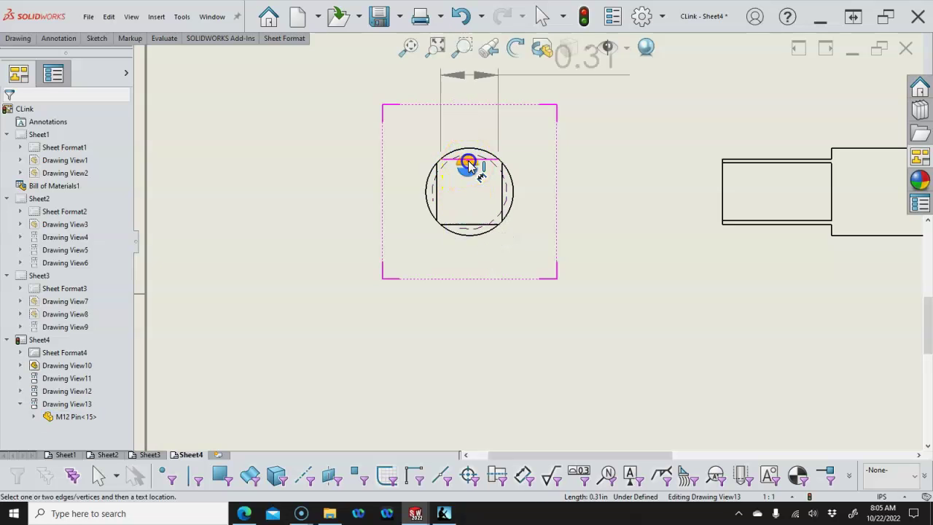
{"action": "left_click", "coordinate": [463, 225]}
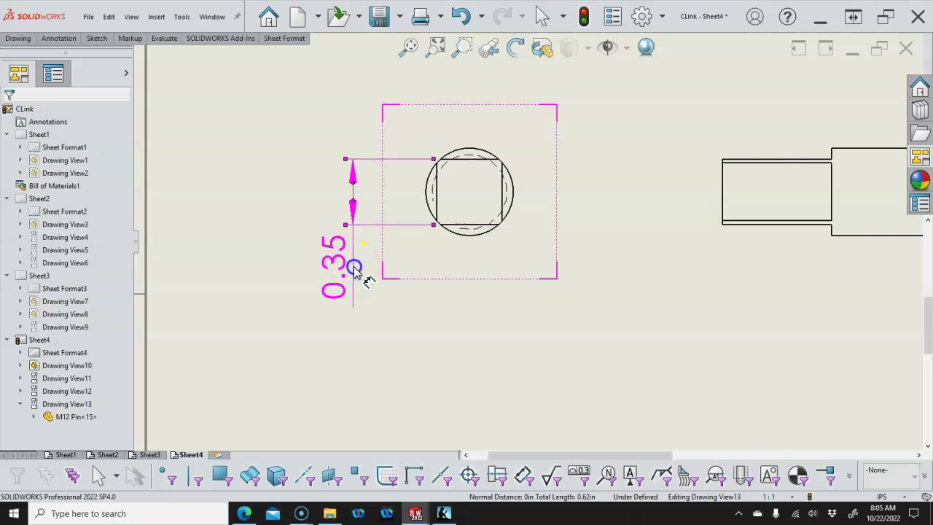
{"action": "left_click", "coordinate": [355, 270]}
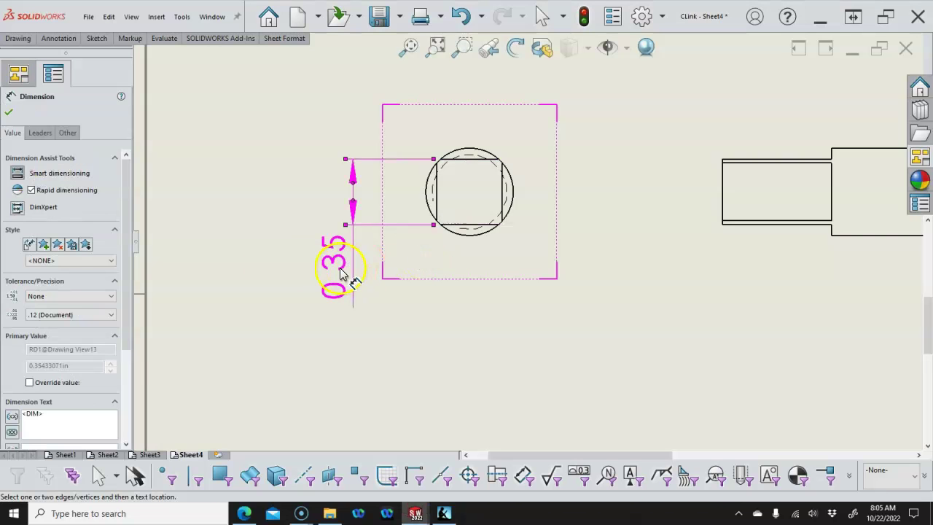
{"action": "left_click_drag", "start_coordinate": [129, 331], "coordinate": [130, 398]}
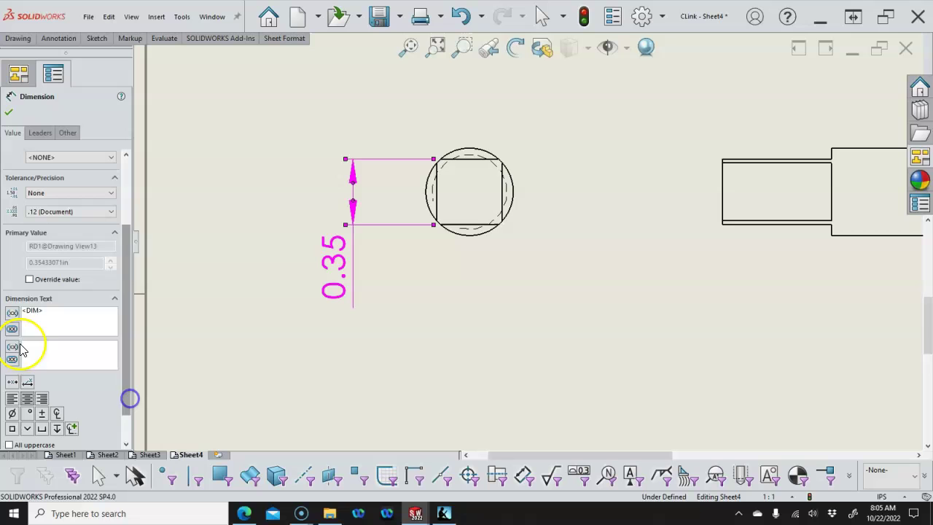
{"action": "left_click", "coordinate": [13, 428]}
{"action": "left_click", "coordinate": [234, 342]}
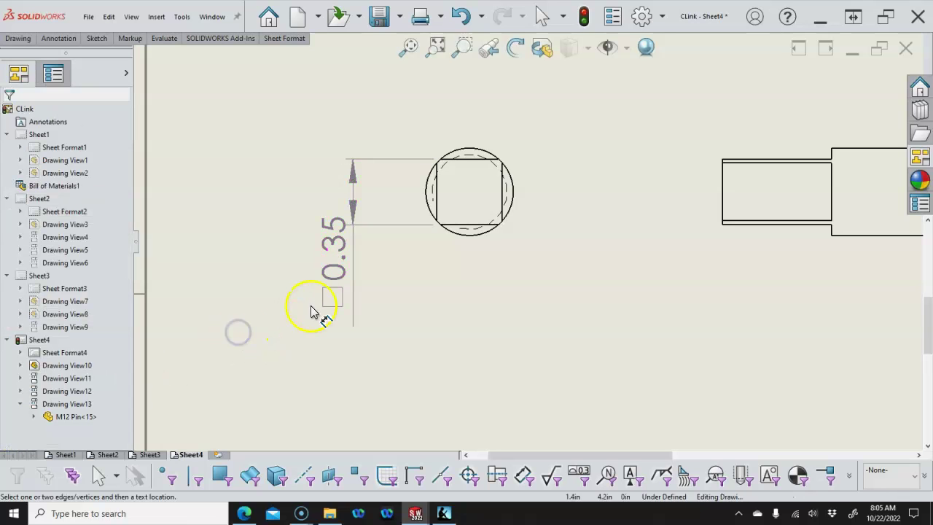
Shift the square-symbol dimension's text slightly further down, clear of the end view's upper extension lines
{"action": "left_click", "coordinate": [327, 324]}
{"action": "left_click_drag", "start_coordinate": [328, 324], "coordinate": [328, 317]}
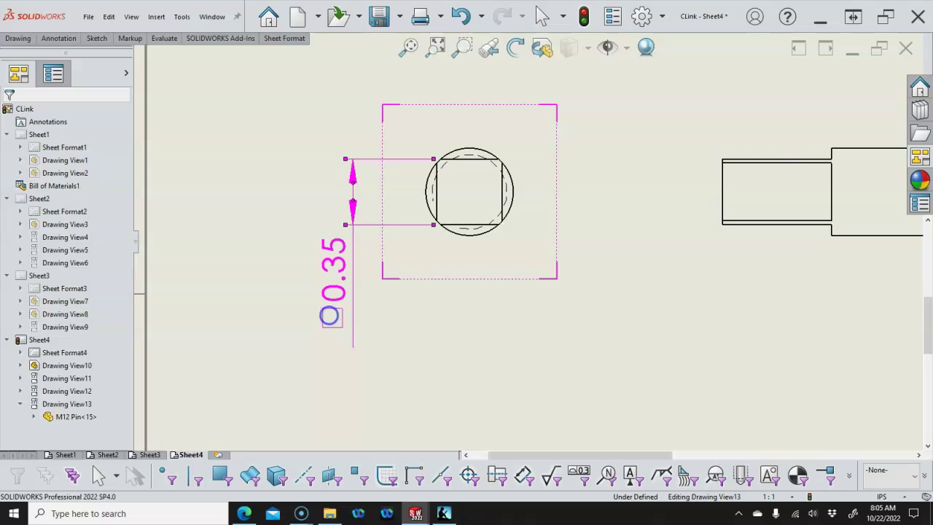
{"action": "left_click", "coordinate": [457, 330]}
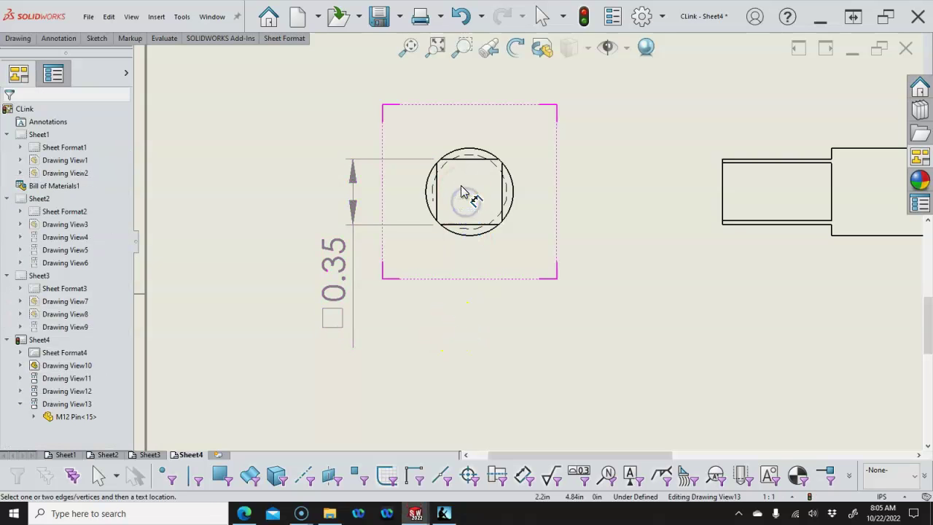
Dimension the length of the pin's square end, placing the dimension below the horizontal pin view
{"action": "scroll", "coordinate": [521, 197], "scroll_direction": "up", "scroll_amount": 4}
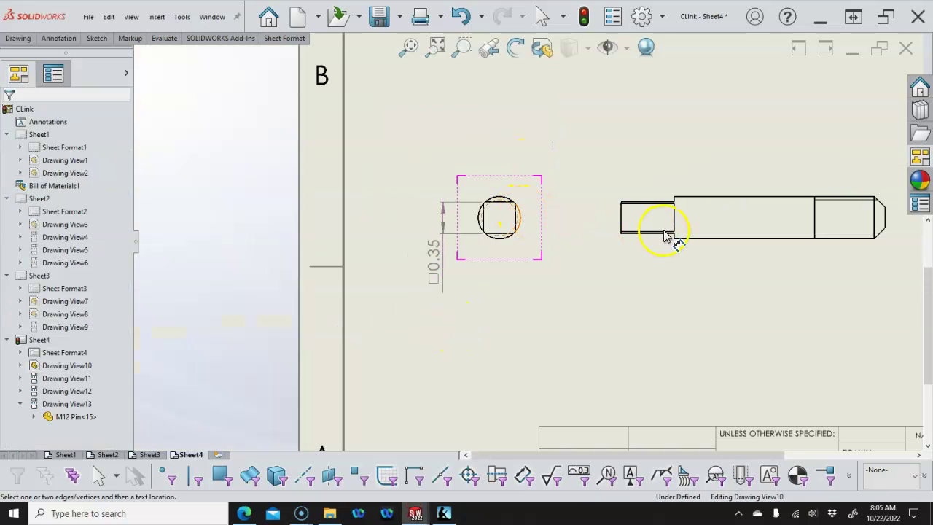
{"action": "scroll", "coordinate": [652, 239], "scroll_direction": "down", "scroll_amount": 3}
{"action": "scroll", "coordinate": [616, 229], "scroll_direction": "down", "scroll_amount": 2}
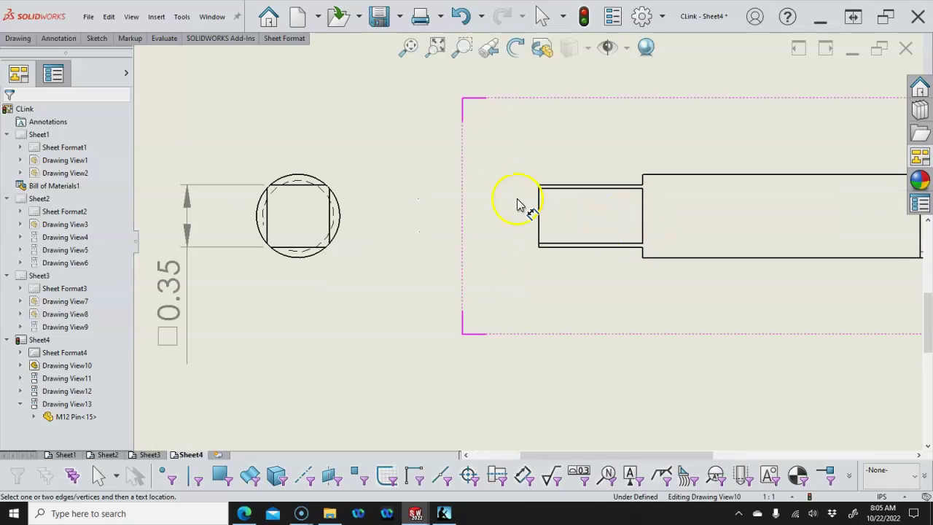
{"action": "left_click", "coordinate": [593, 245]}
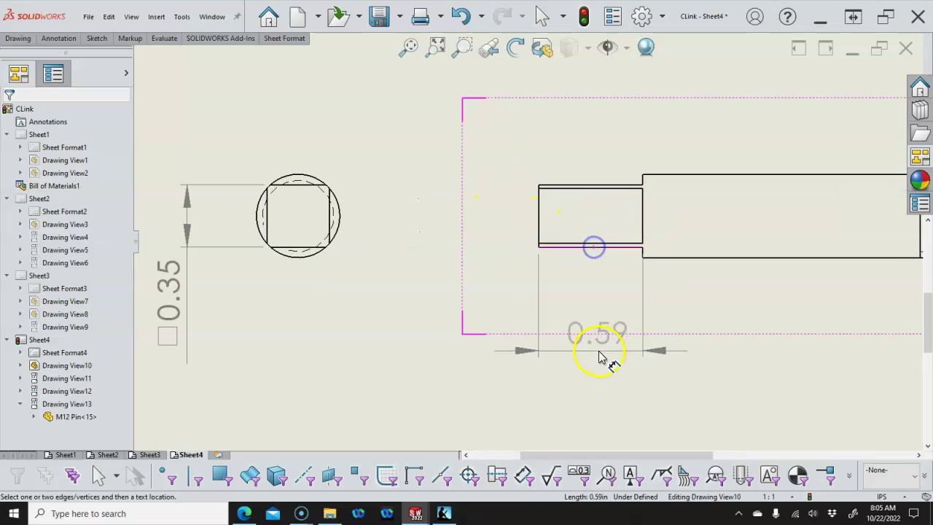
{"action": "left_click", "coordinate": [589, 371]}
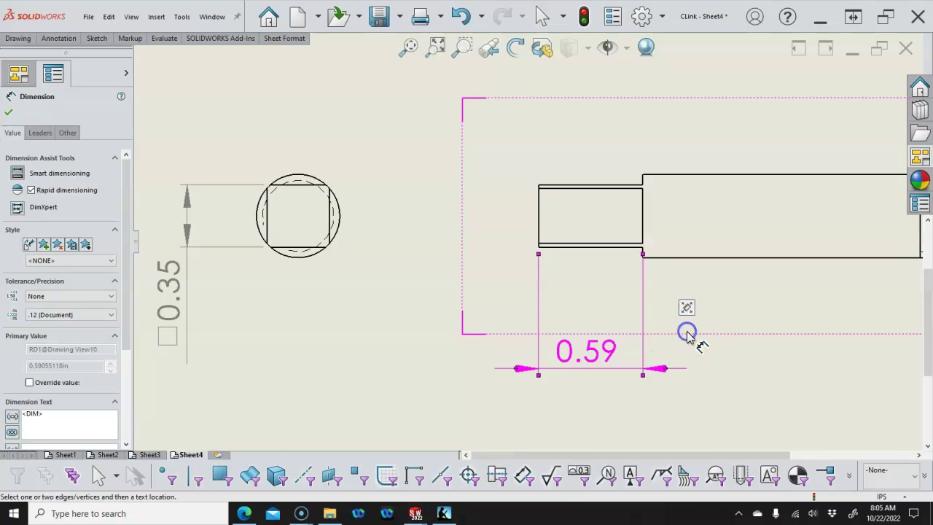
Dimension the pin's overall length between its two end faces, below the square end's length dimension
{"action": "scroll", "coordinate": [687, 334], "scroll_direction": "up", "scroll_amount": 3}
{"action": "scroll", "coordinate": [687, 336], "scroll_direction": "down", "scroll_amount": 1}
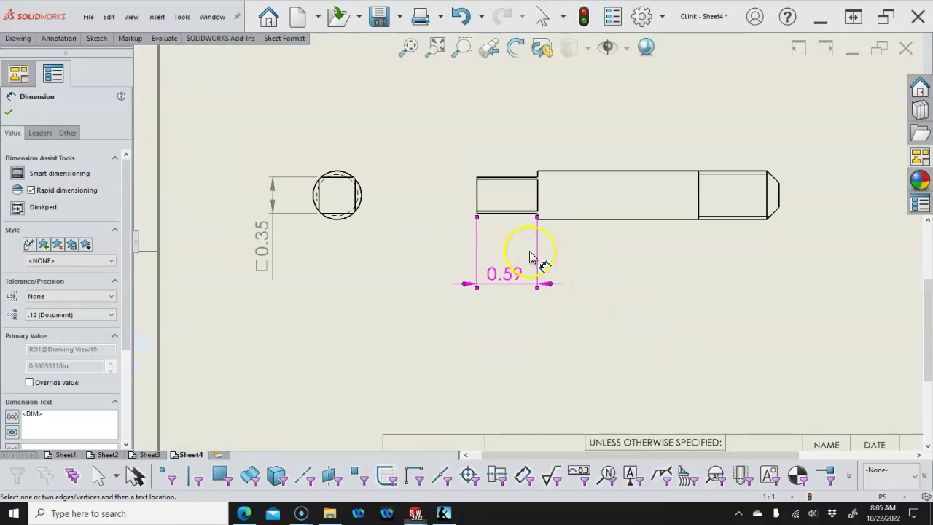
{"action": "left_click", "coordinate": [479, 202]}
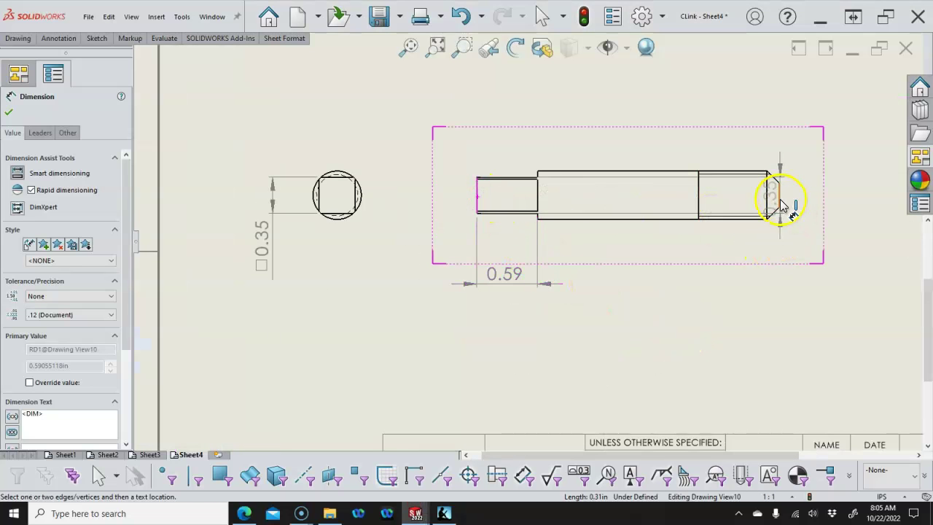
{"action": "left_click", "coordinate": [781, 203]}
{"action": "left_click", "coordinate": [600, 332]}
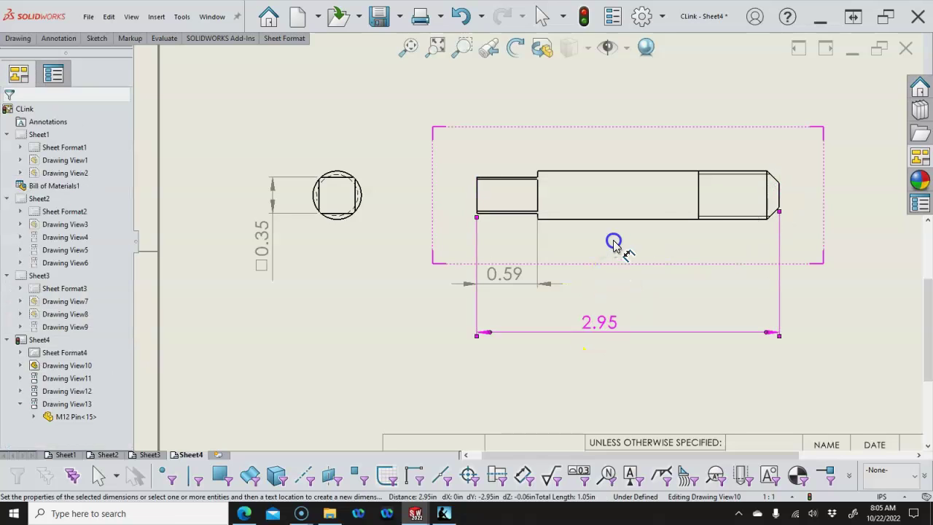
Dimension the threaded length from the thread's inner limit to the pin's chamfered end and add THREAD below its value
{"action": "left_click", "coordinate": [698, 210]}
{"action": "left_click", "coordinate": [697, 191]}
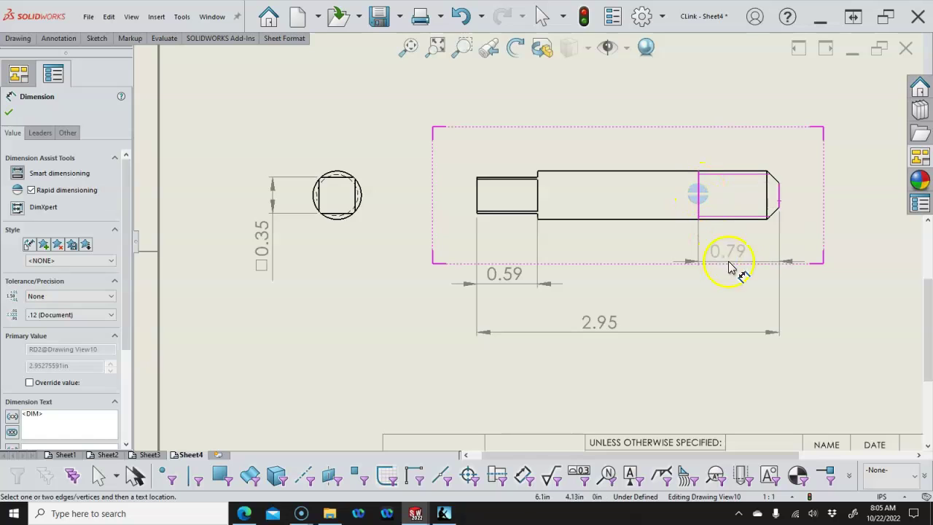
{"action": "left_click", "coordinate": [736, 283]}
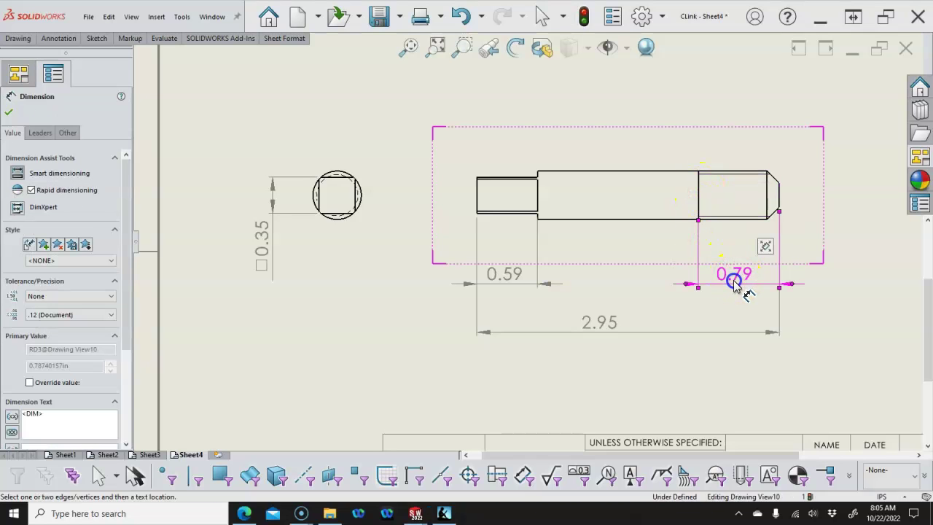
{"action": "left_click_drag", "start_coordinate": [127, 276], "coordinate": [129, 358]}
{"action": "left_click", "coordinate": [68, 311]}
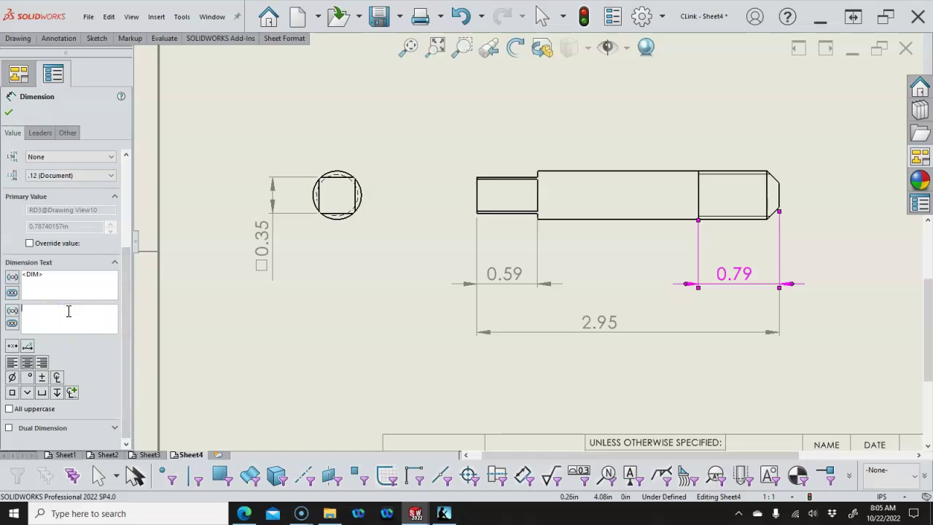
{"action": "type", "text": "THREAD"}
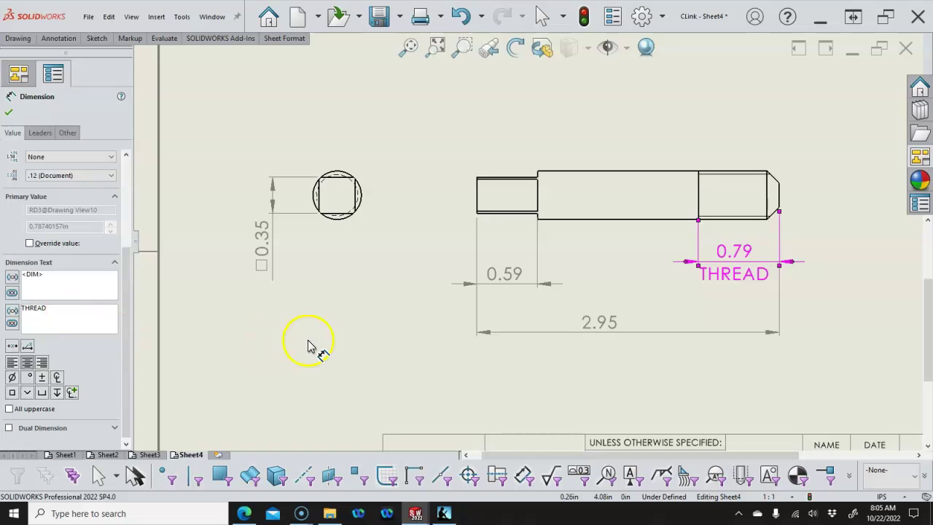
{"action": "left_click", "coordinate": [797, 303]}
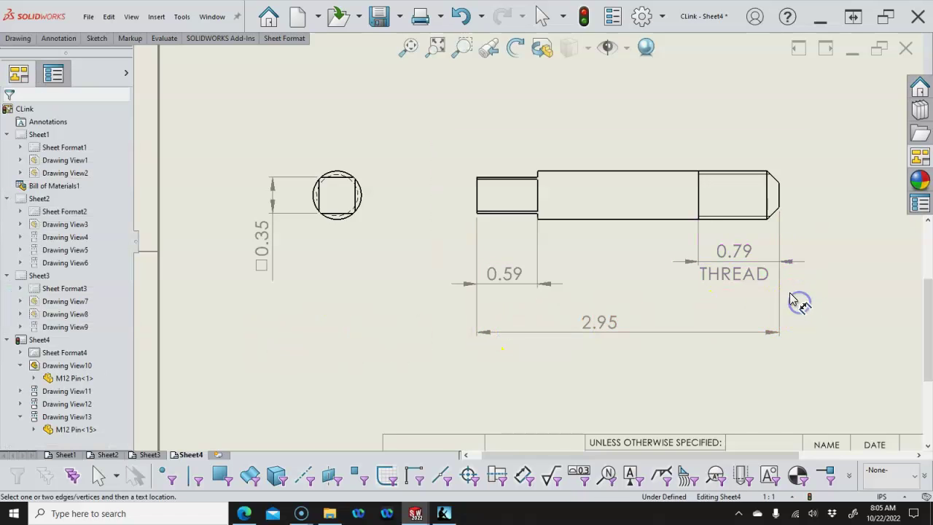
Lower the thread length dimension to line up with the square end's length dimension
{"action": "scroll", "coordinate": [771, 291], "scroll_direction": "up", "scroll_amount": 3}
{"action": "scroll", "coordinate": [754, 287], "scroll_direction": "down", "scroll_amount": 4}
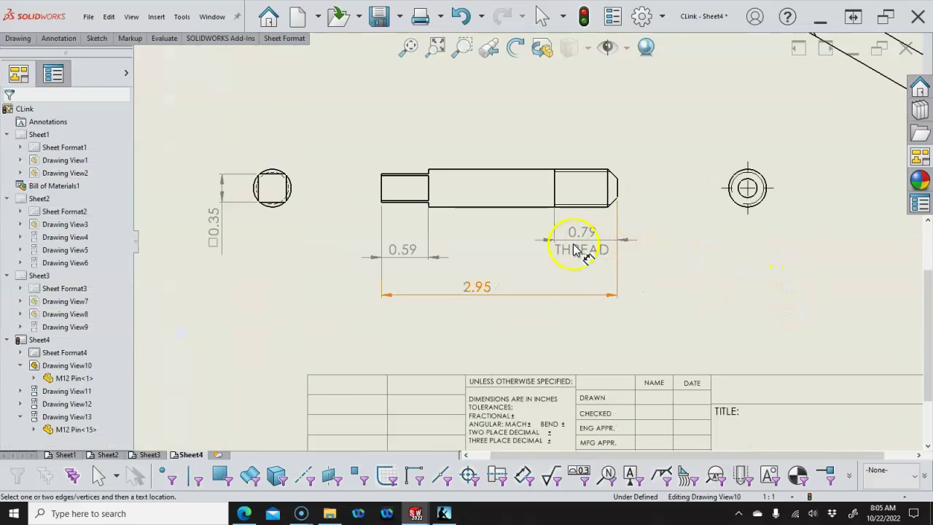
{"action": "left_click_drag", "start_coordinate": [574, 249], "coordinate": [574, 262]}
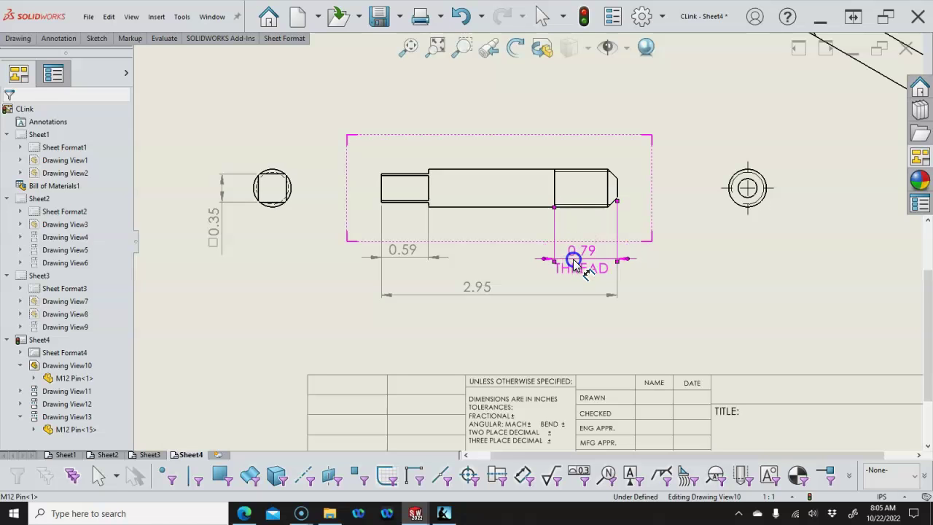
{"action": "left_click", "coordinate": [677, 269]}
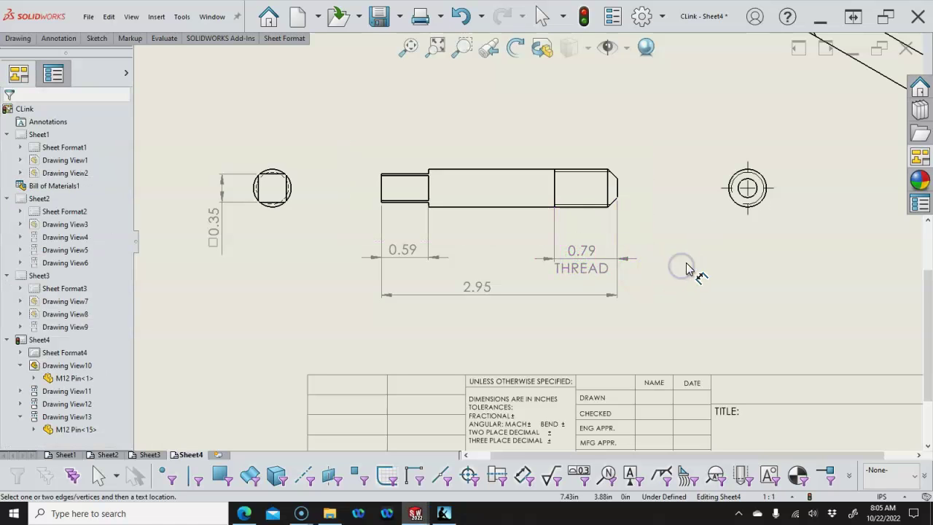
Add an M12x1.5 2A thread callout to the cosmetic thread circle in the right end view, placed below and right of it
{"action": "key", "text": "s"}
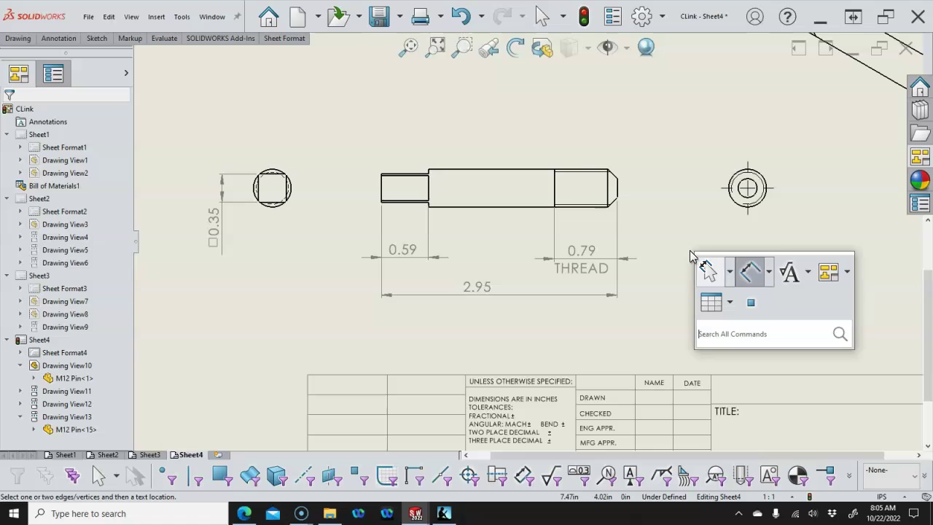
{"action": "left_click", "coordinate": [750, 271]}
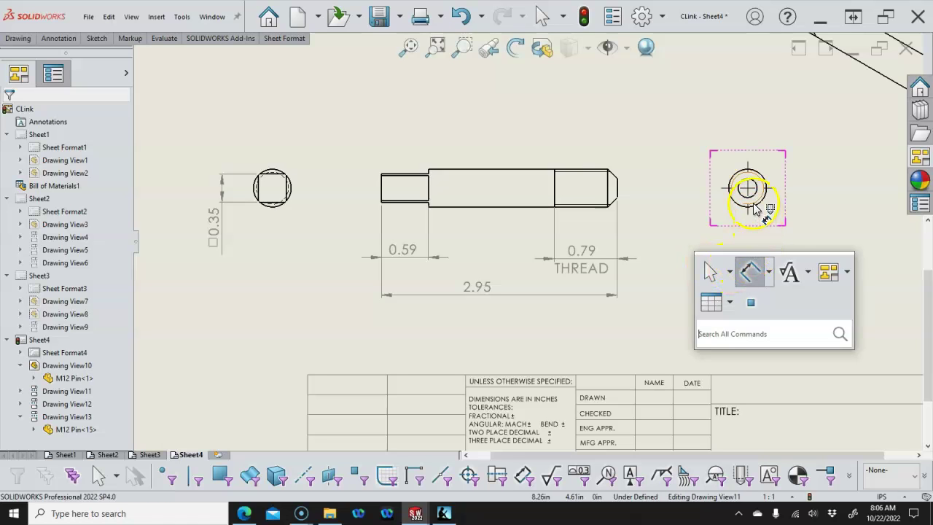
{"action": "left_click", "coordinate": [763, 202]}
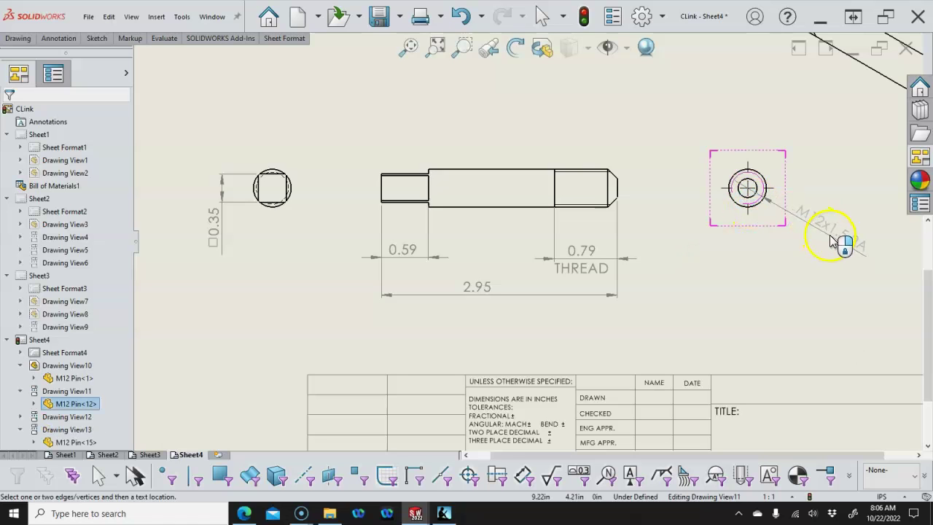
{"action": "left_click", "coordinate": [832, 242]}
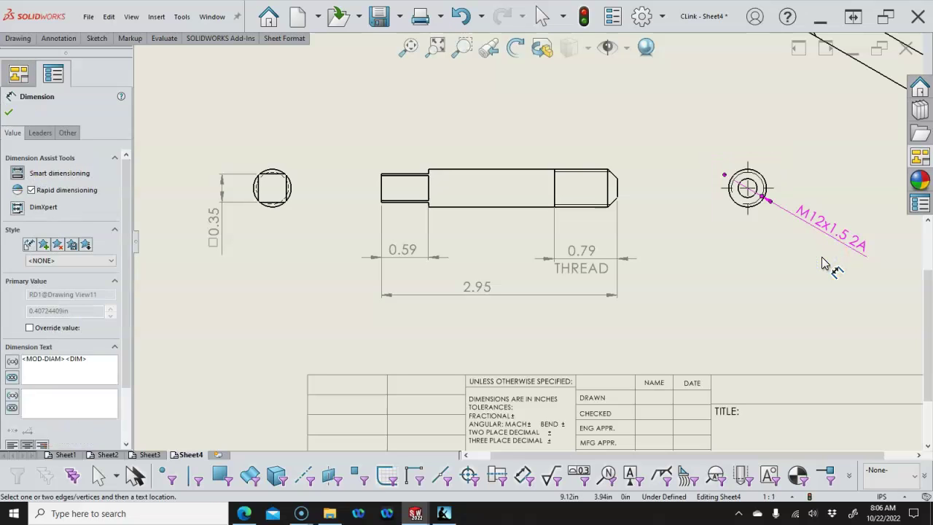
Leave Smart Dimension and open the M12 Pin part from the right end view
{"action": "left_click", "coordinate": [766, 201]}
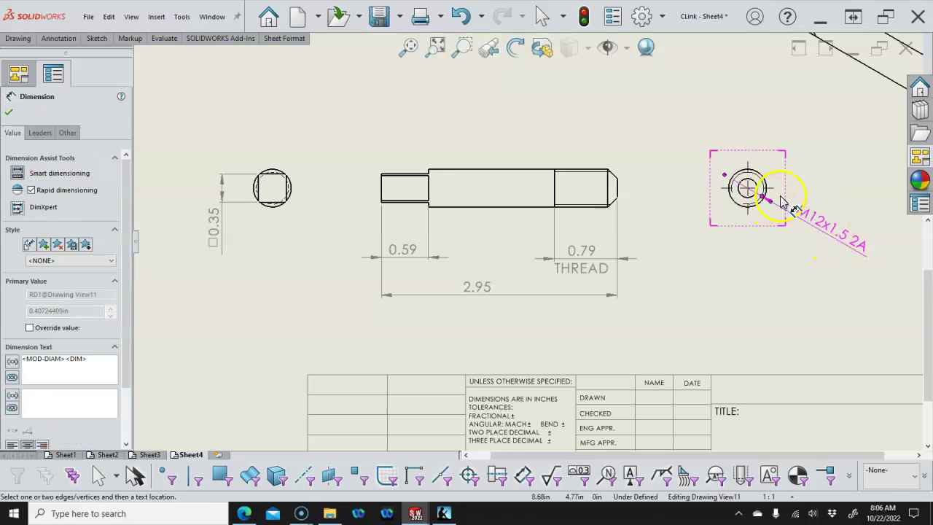
{"action": "right_click", "coordinate": [754, 163]}
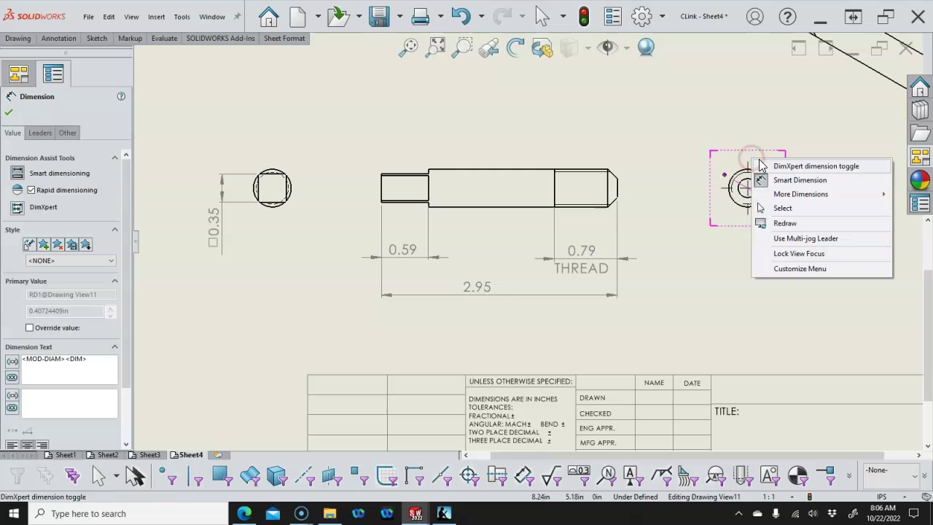
{"action": "left_click", "coordinate": [780, 208]}
{"action": "left_click", "coordinate": [761, 156]}
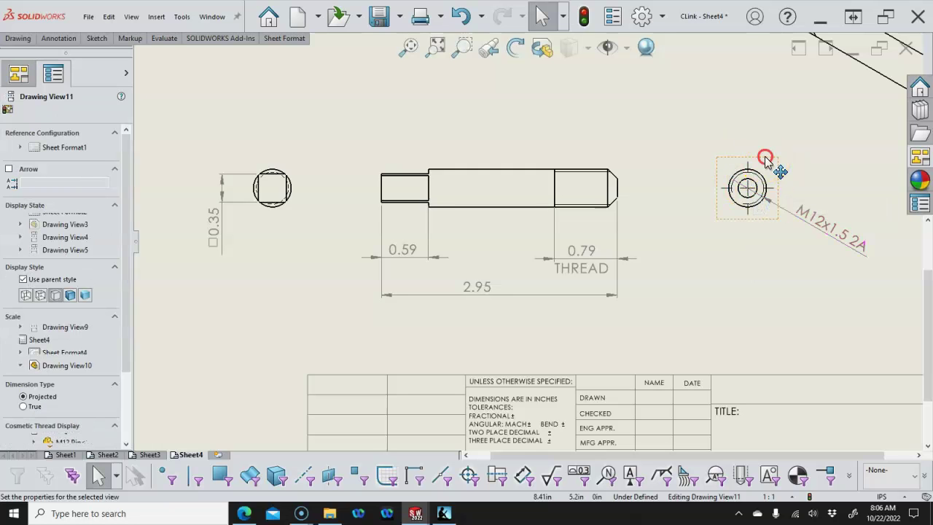
{"action": "right_click", "coordinate": [766, 160]}
{"action": "left_click", "coordinate": [775, 134]}
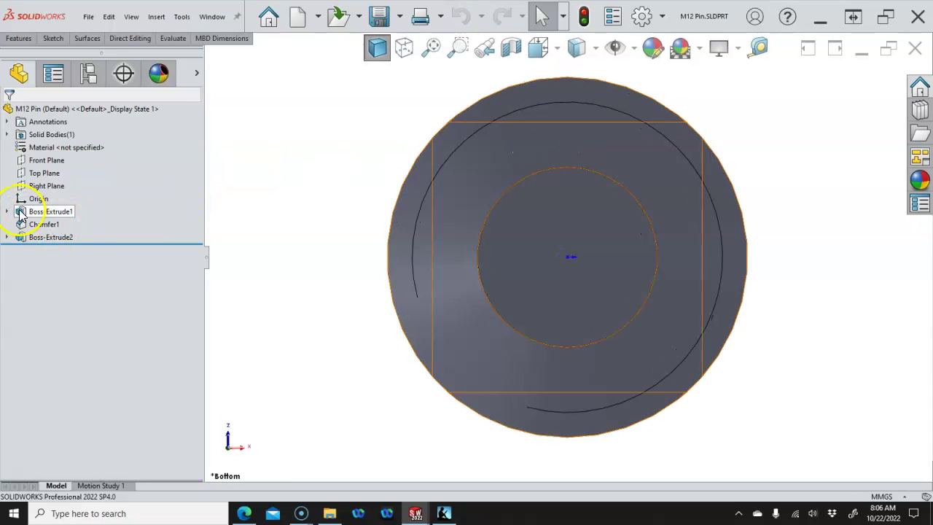
Review the definition of the cosmetic thread under the first boss extrusion, and close the part to return to the drawing
{"action": "left_click", "coordinate": [7, 212]}
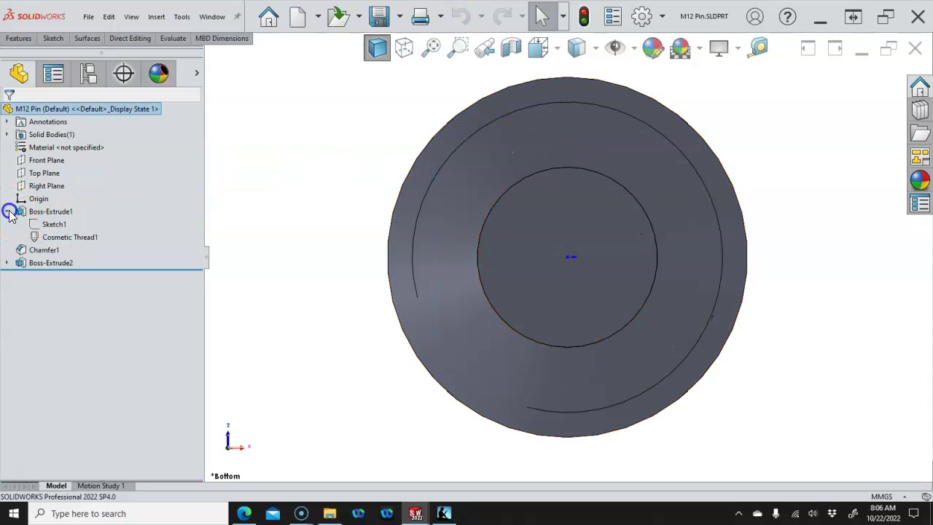
{"action": "right_click", "coordinate": [66, 240]}
{"action": "left_click", "coordinate": [77, 206]}
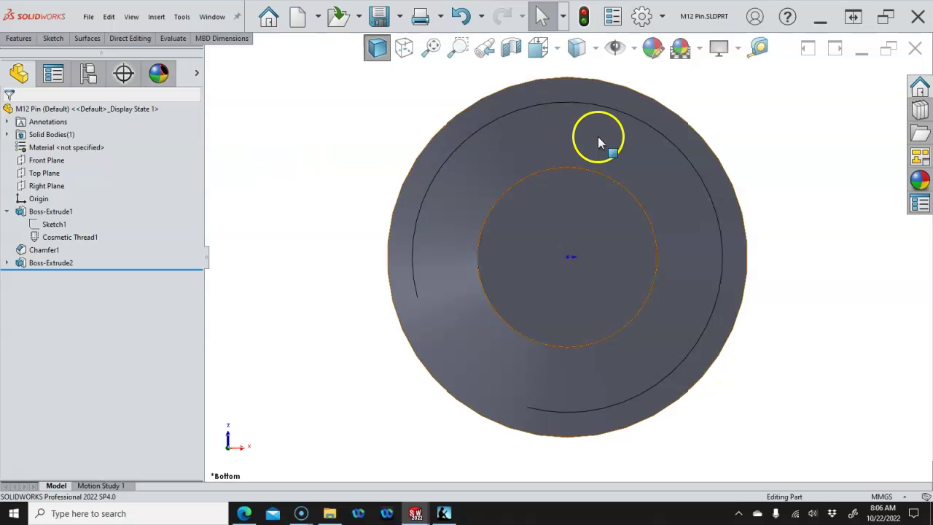
{"action": "left_click", "coordinate": [914, 47]}
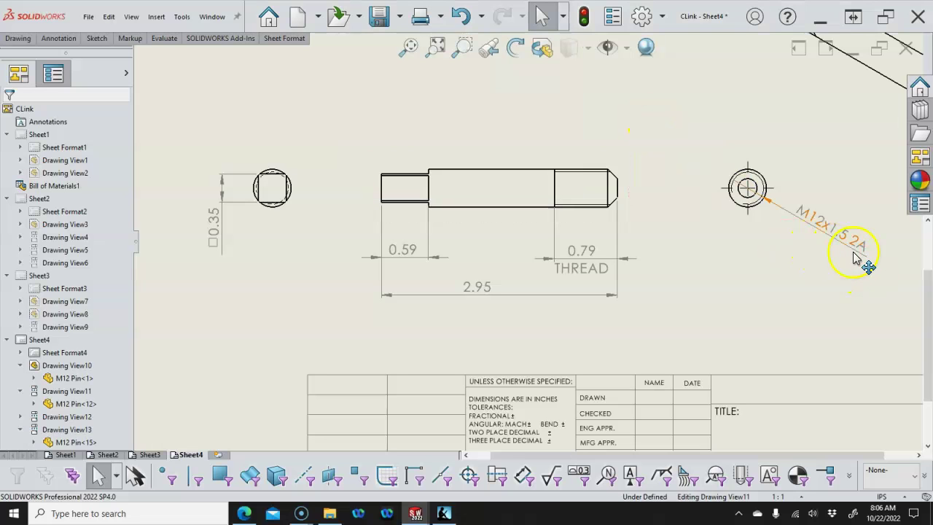
Move the M12x1.5 2A callout closer to the right end view
{"action": "left_click", "coordinate": [839, 235]}
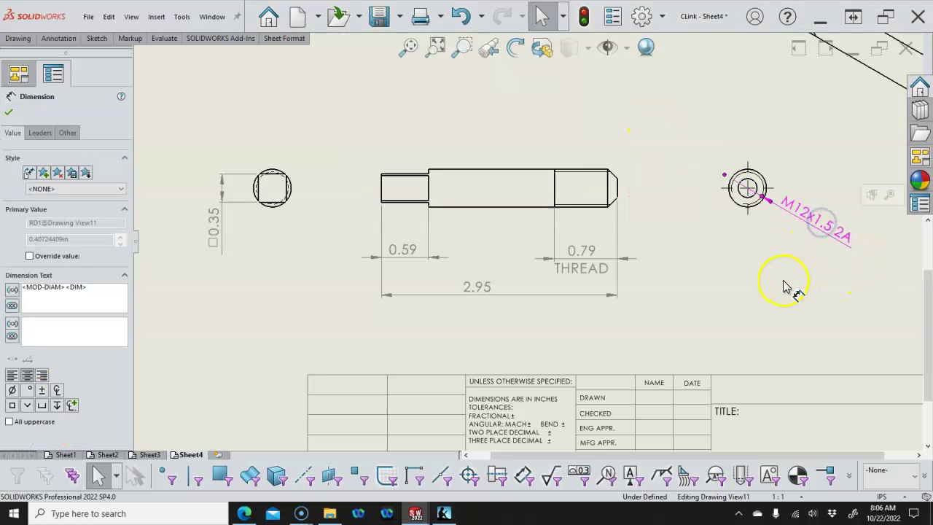
{"action": "left_click", "coordinate": [742, 247]}
Dimension the pin body's outer arc above the left end view and display the dimension as a diameter
{"action": "key", "text": "s"}
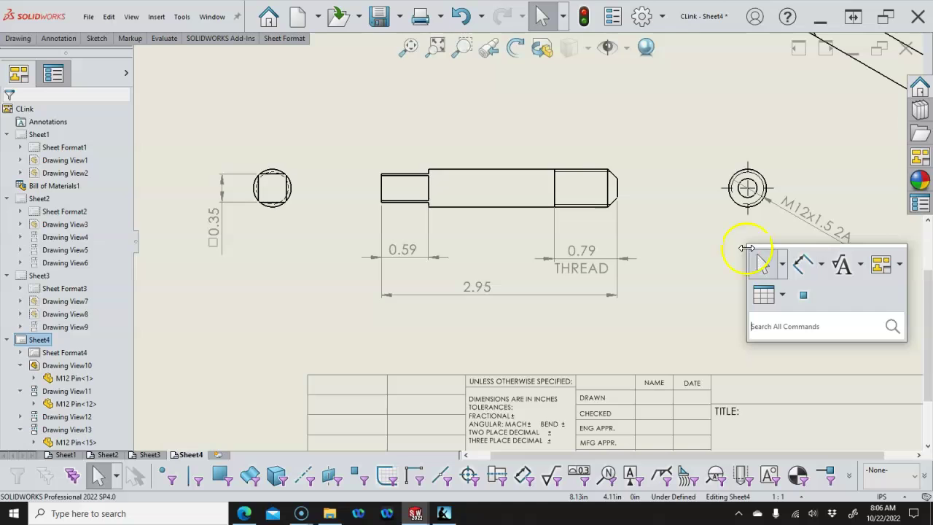
{"action": "left_click", "coordinate": [805, 265]}
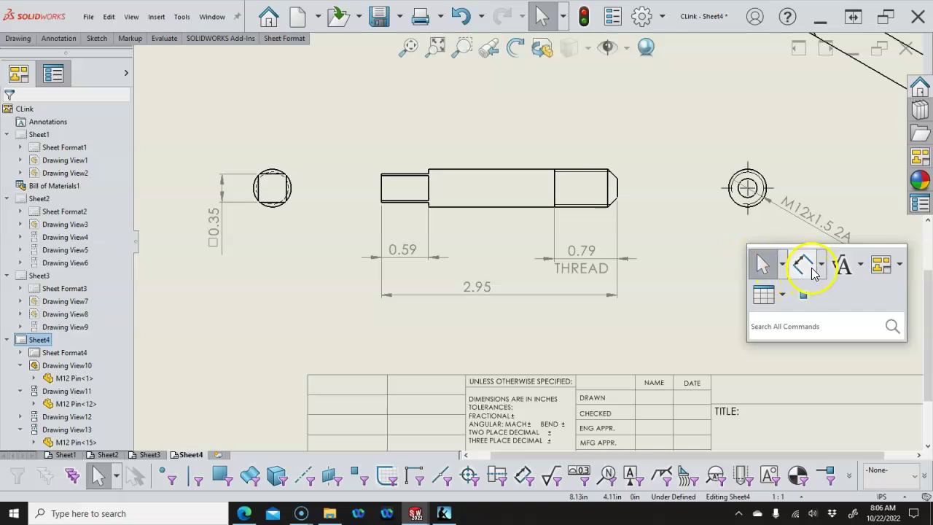
{"action": "left_click", "coordinate": [277, 179]}
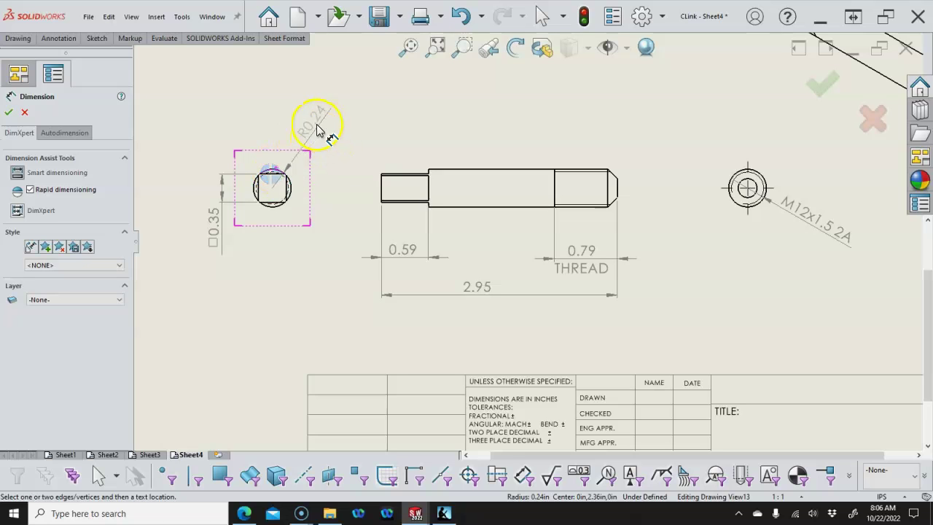
{"action": "left_click", "coordinate": [297, 119]}
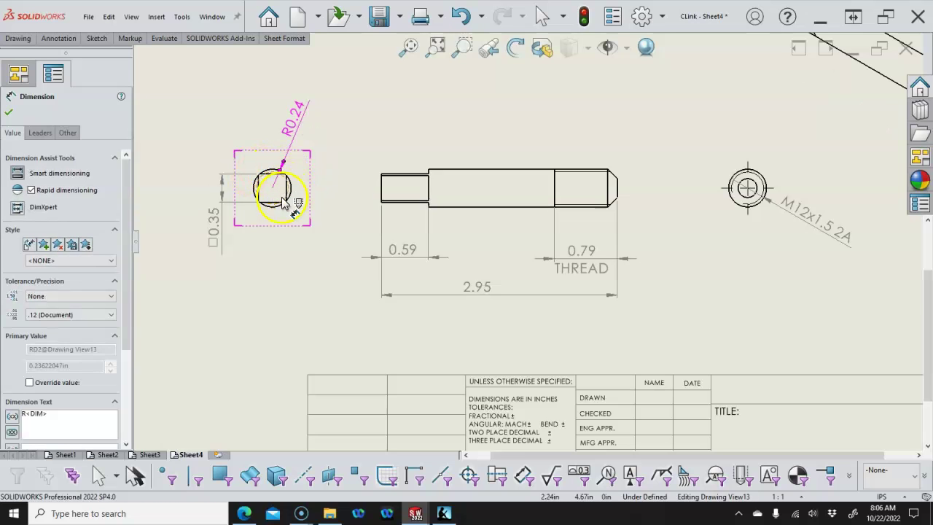
{"action": "right_click", "coordinate": [298, 123]}
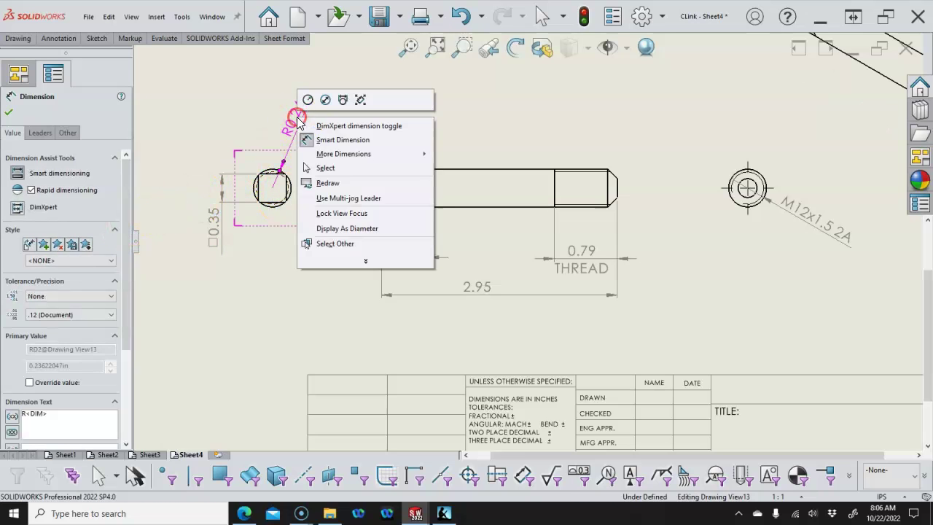
{"action": "left_click", "coordinate": [325, 102]}
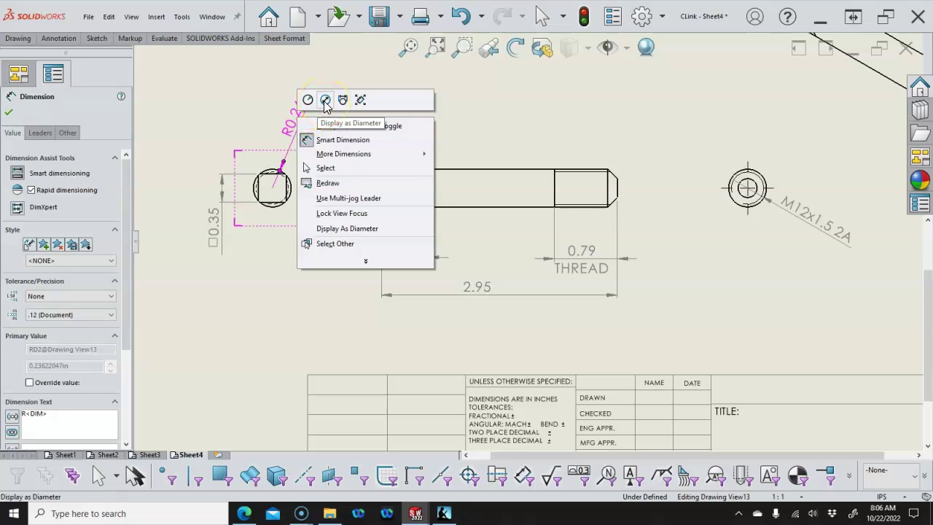
Display the left end view's arc dimension as a diameter and move it to the upper right of the view
{"action": "left_click", "coordinate": [325, 102]}
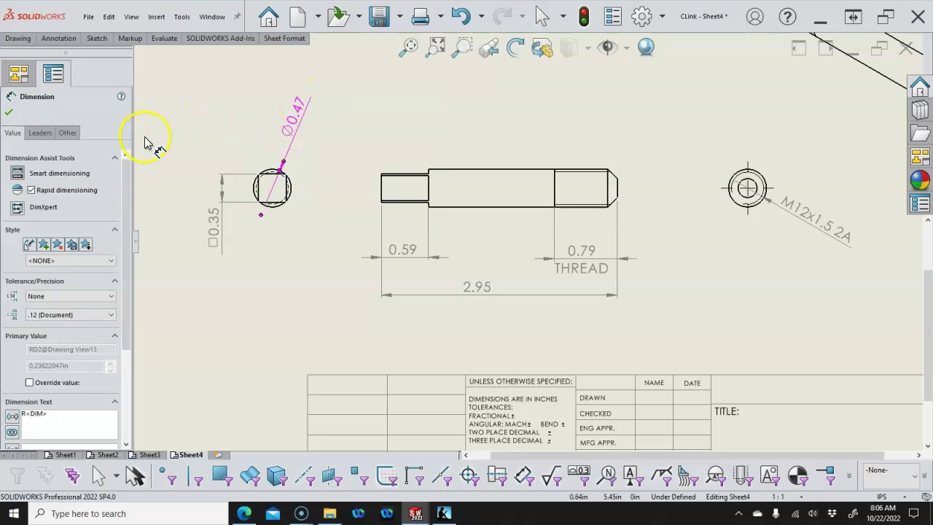
{"action": "left_click", "coordinate": [39, 133]}
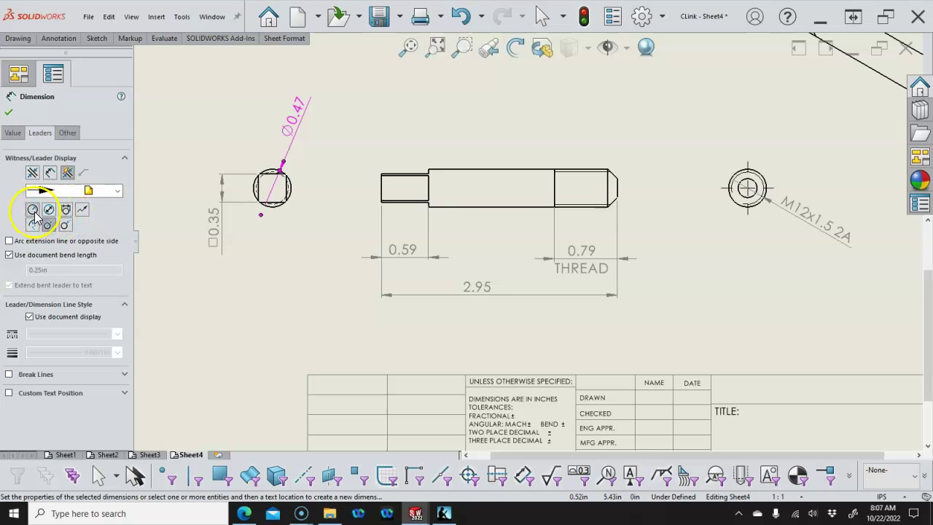
{"action": "left_click", "coordinate": [8, 112]}
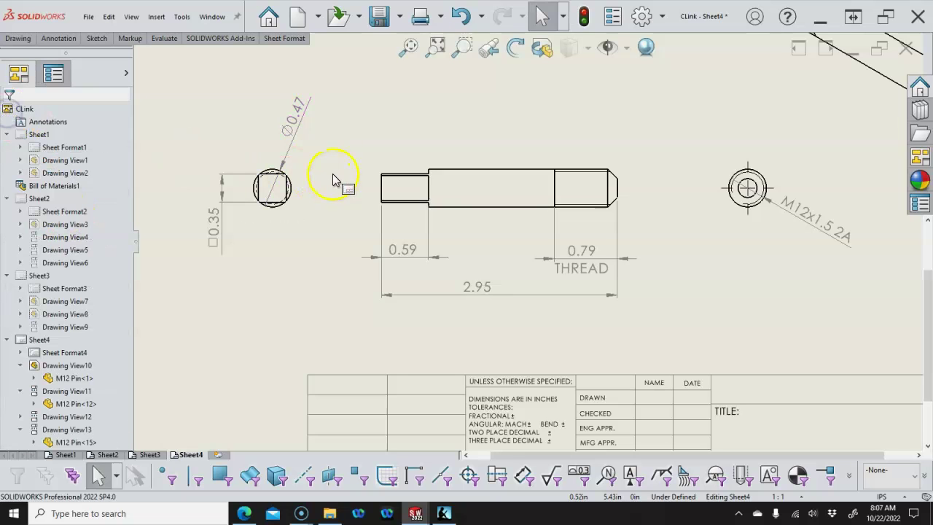
{"action": "left_click_drag", "start_coordinate": [302, 115], "coordinate": [324, 144]}
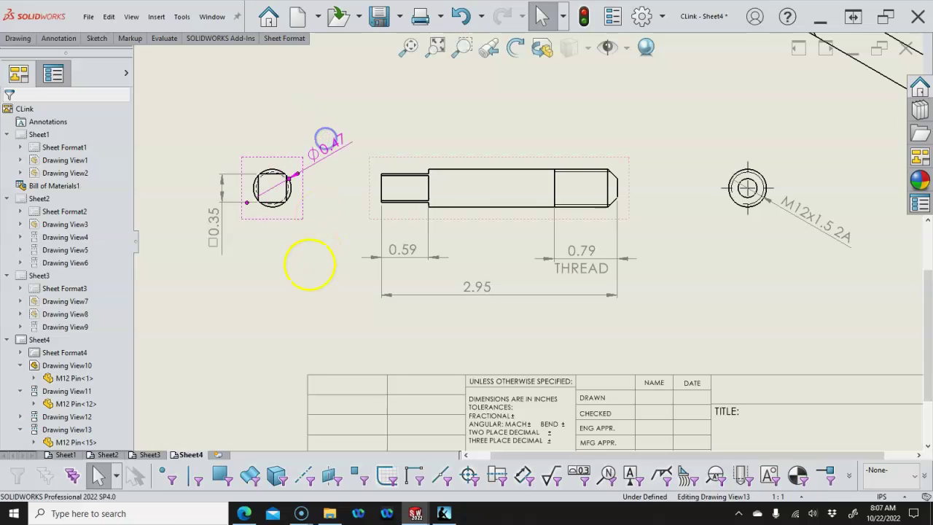
{"action": "left_click", "coordinate": [309, 271]}
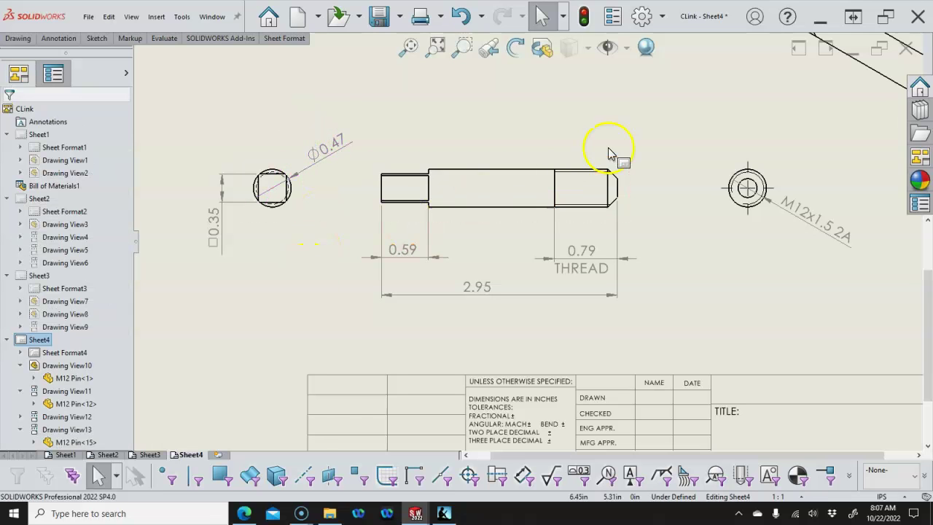
Move the isometric view of the M12 Pin fully inside the sheet border
{"action": "key", "text": "f"}
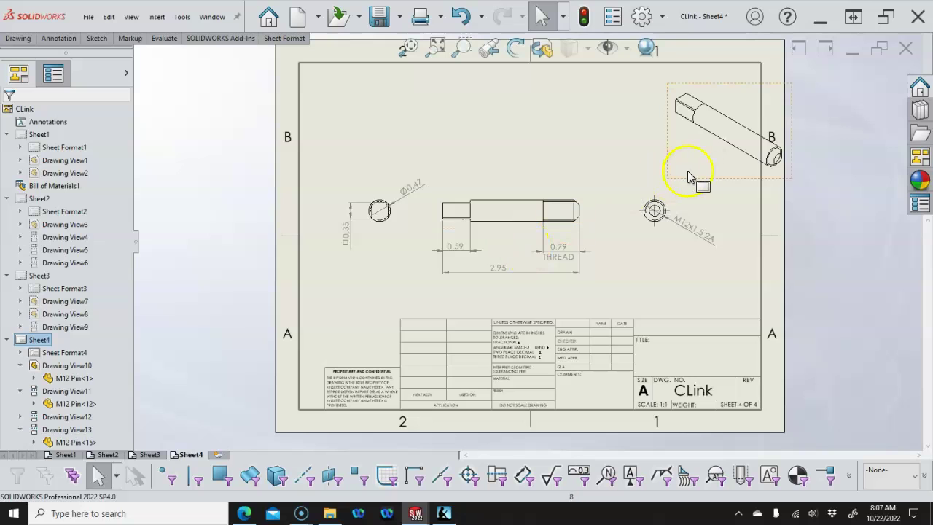
{"action": "left_click_drag", "start_coordinate": [689, 177], "coordinate": [643, 168]}
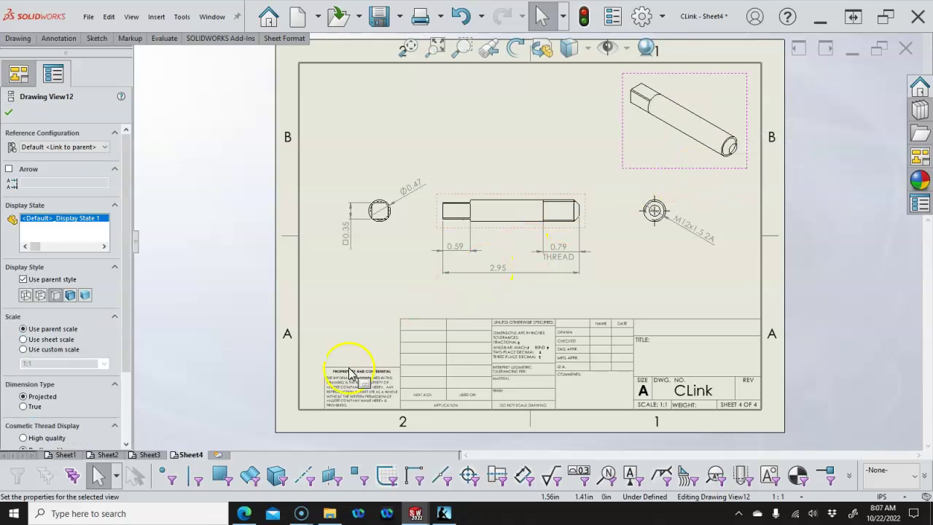
Add a fifth sheet and start a model view of the M10 Pin part on it
{"action": "left_click", "coordinate": [217, 454]}
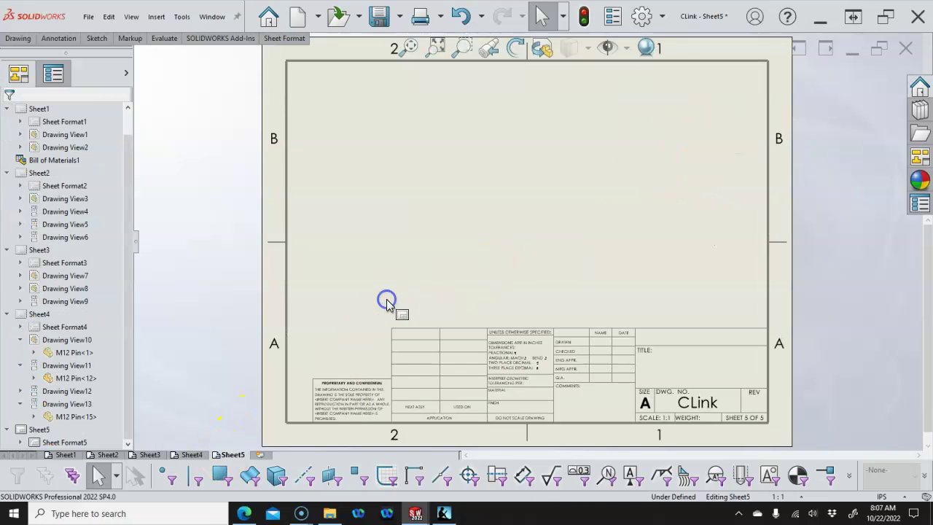
{"action": "left_click", "coordinate": [157, 16]}
{"action": "left_click", "coordinate": [159, 18]}
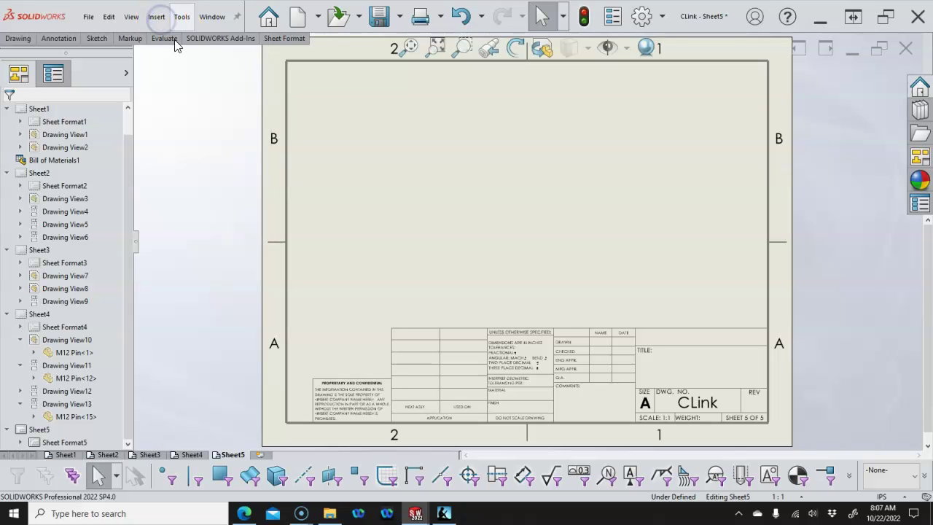
{"action": "left_click", "coordinate": [157, 17]}
{"action": "mouse_move", "coordinate": [182, 61]}
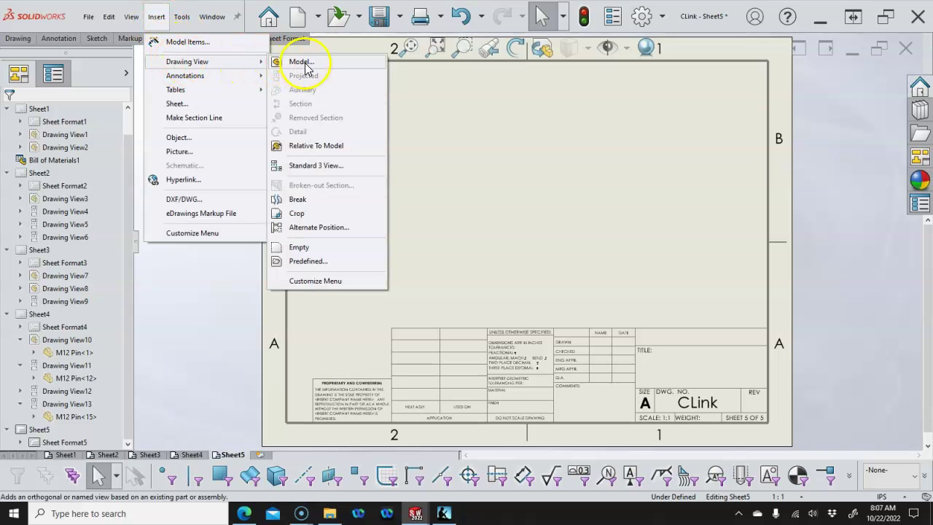
{"action": "left_click", "coordinate": [299, 62]}
{"action": "left_click", "coordinate": [66, 269]}
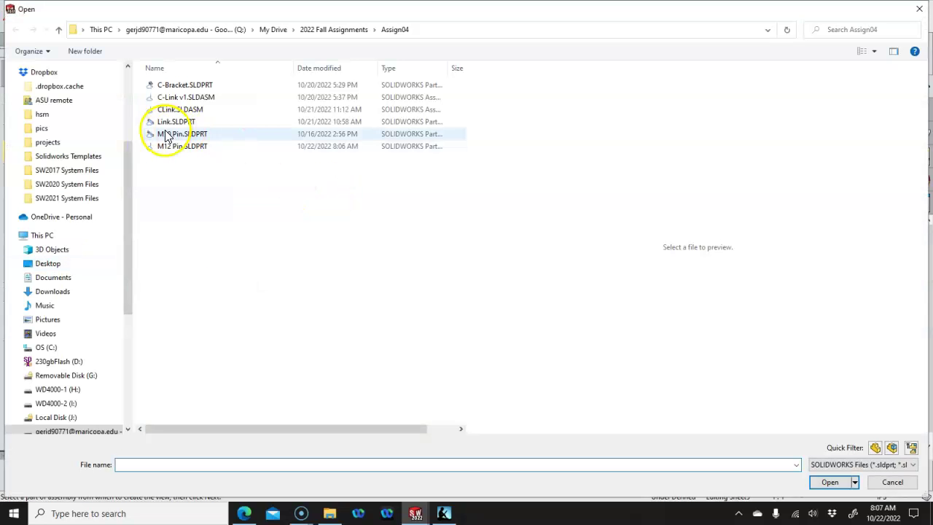
{"action": "left_click", "coordinate": [167, 136]}
{"action": "left_click", "coordinate": [829, 481]}
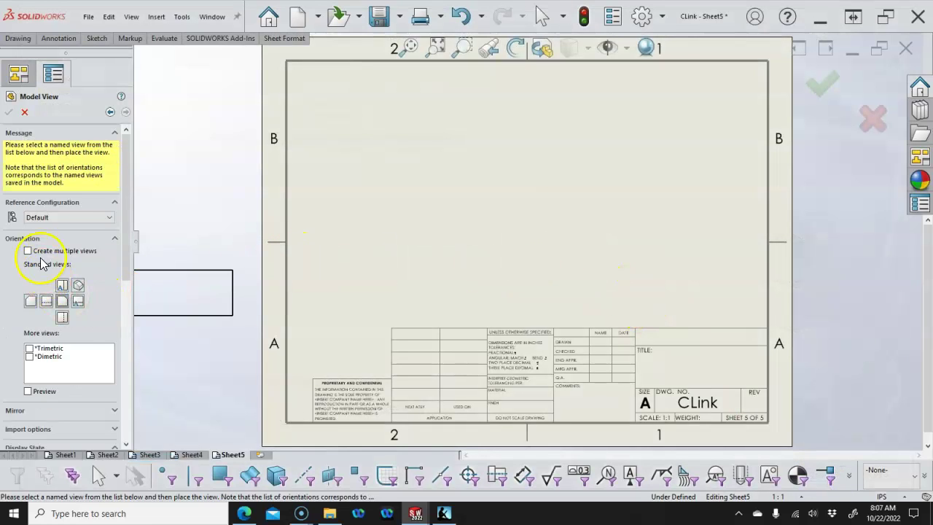
Place front, right and isometric views of the M10 Pin together, and move the front view higher above the title block
{"action": "left_click", "coordinate": [28, 250]}
{"action": "left_click", "coordinate": [62, 317]}
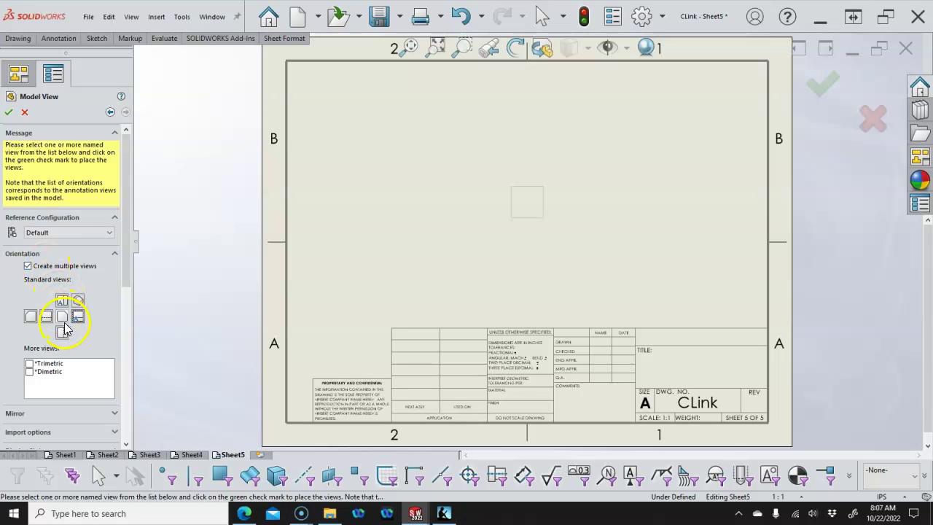
{"action": "left_click", "coordinate": [62, 315]}
{"action": "left_click", "coordinate": [77, 300]}
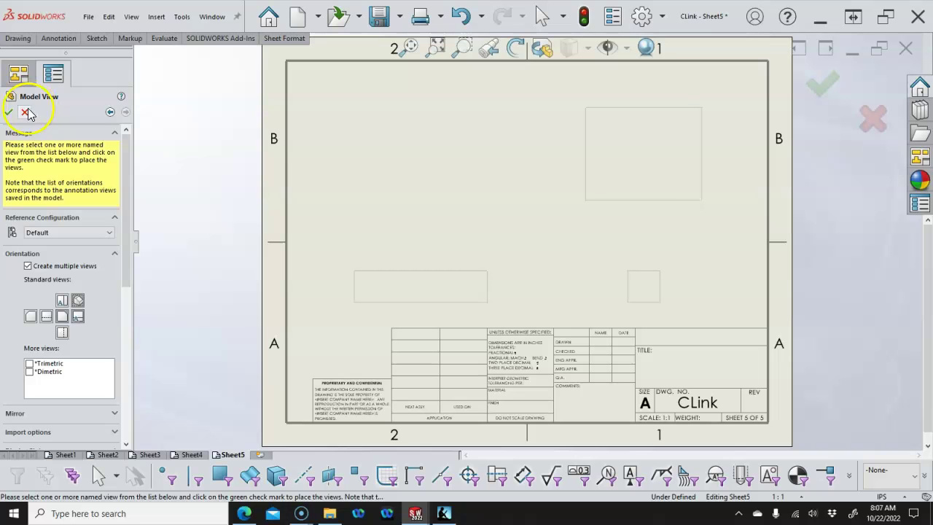
{"action": "left_click", "coordinate": [8, 111]}
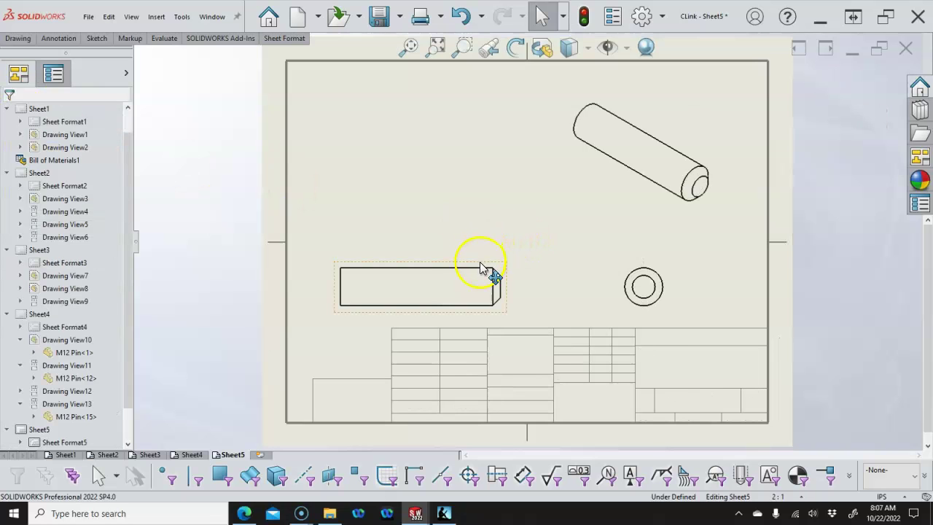
{"action": "left_click", "coordinate": [530, 223]}
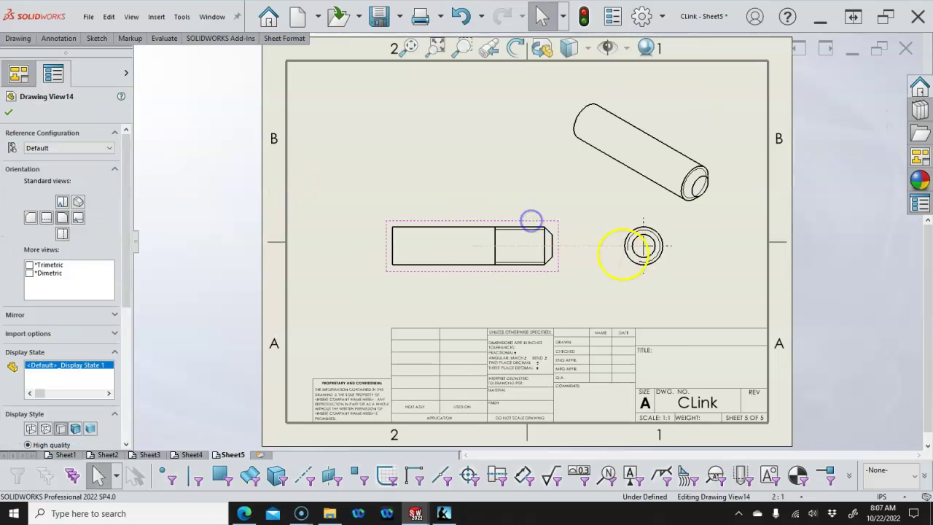
{"action": "left_click", "coordinate": [591, 270]}
Dimension the cosmetic thread circle in the right end view, placing the thread callout to its lower right
{"action": "key", "text": "s"}
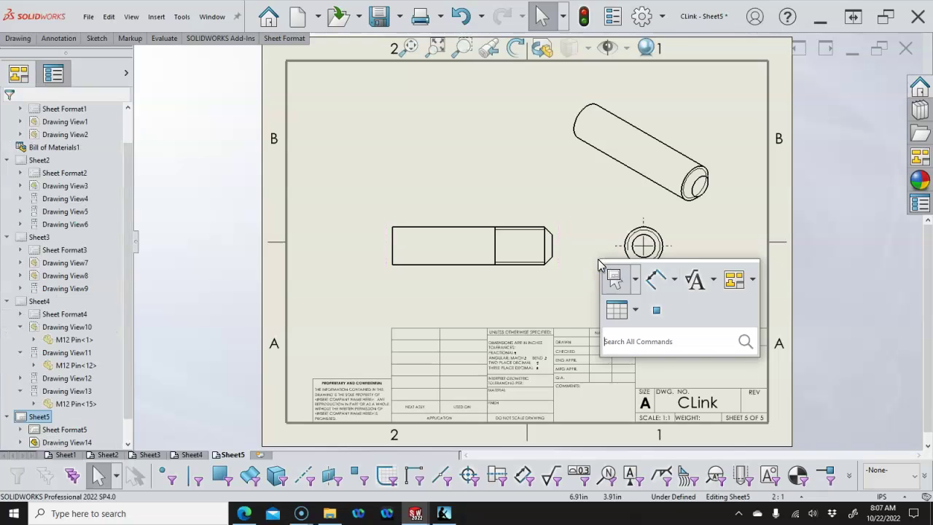
{"action": "left_click", "coordinate": [656, 279]}
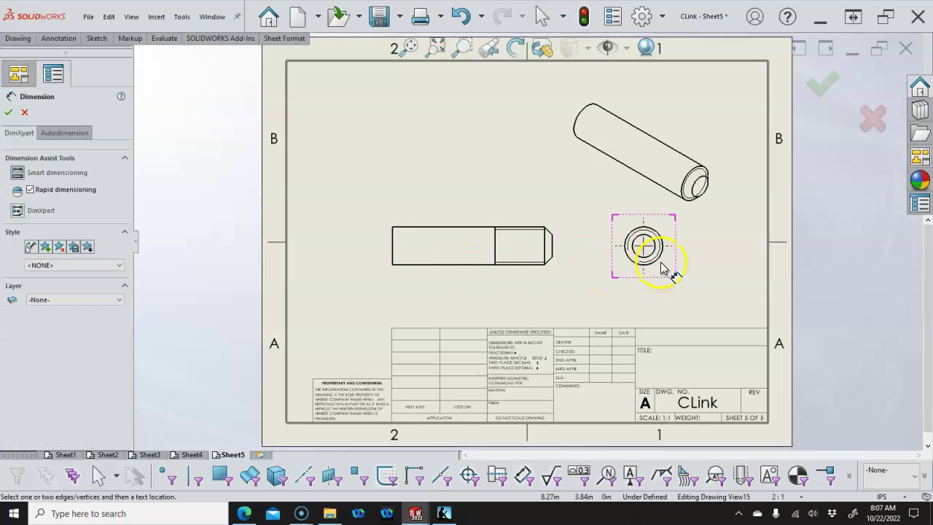
{"action": "left_click", "coordinate": [656, 260]}
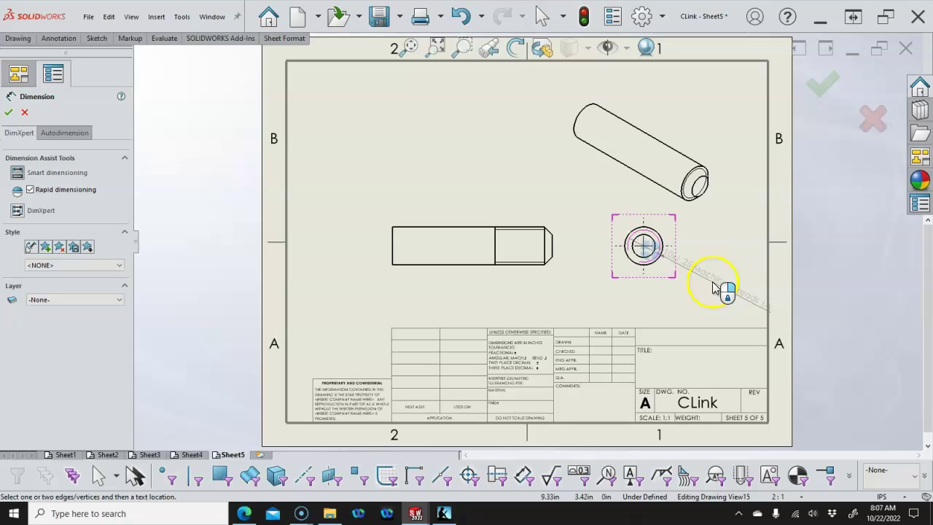
{"action": "left_click", "coordinate": [706, 291]}
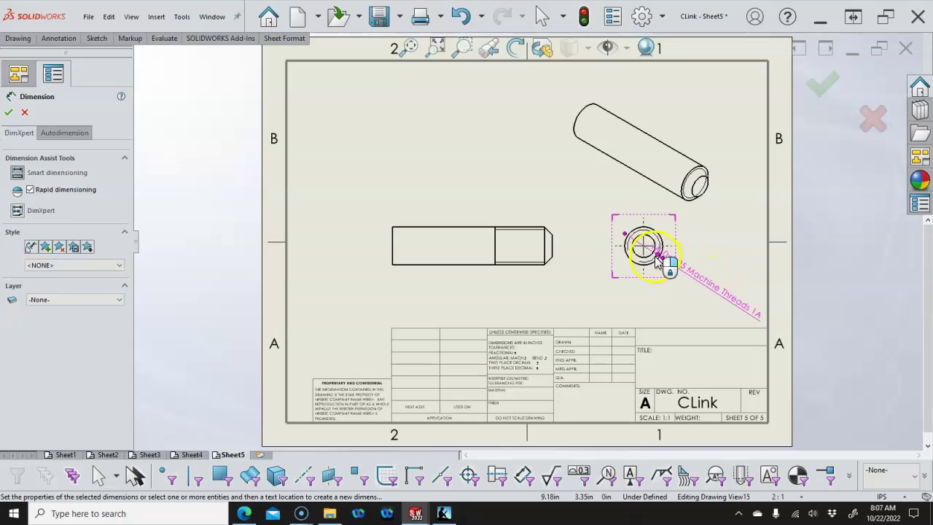
Dimension the pin's overall length below the front view
{"action": "left_click", "coordinate": [459, 261]}
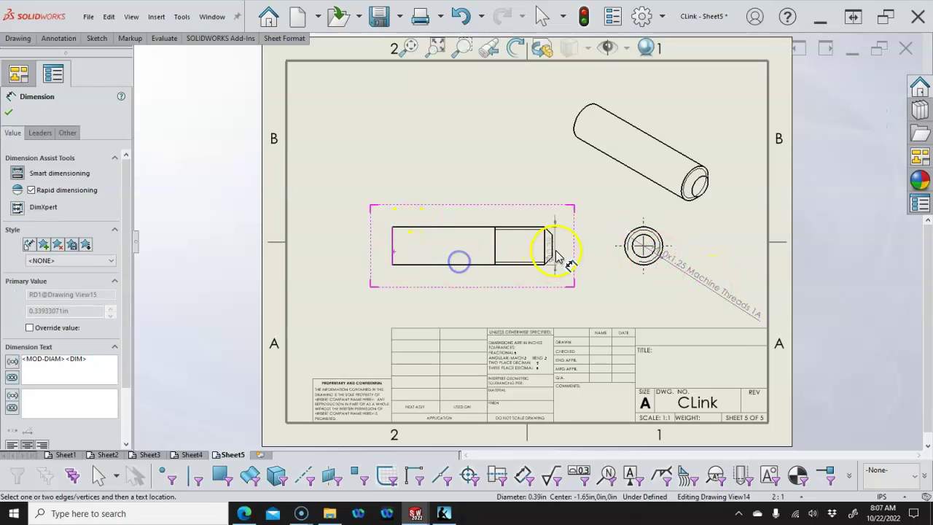
{"action": "left_click", "coordinate": [483, 302]}
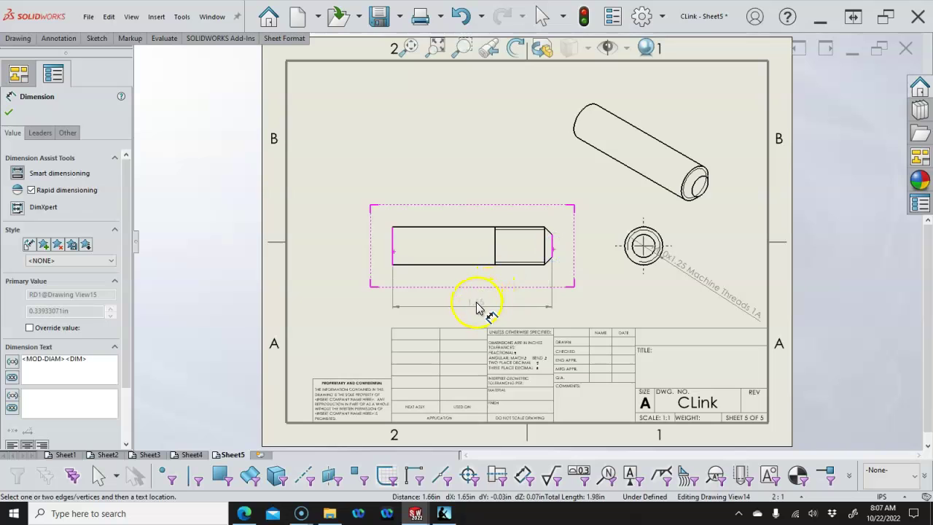
{"action": "left_click", "coordinate": [476, 305]}
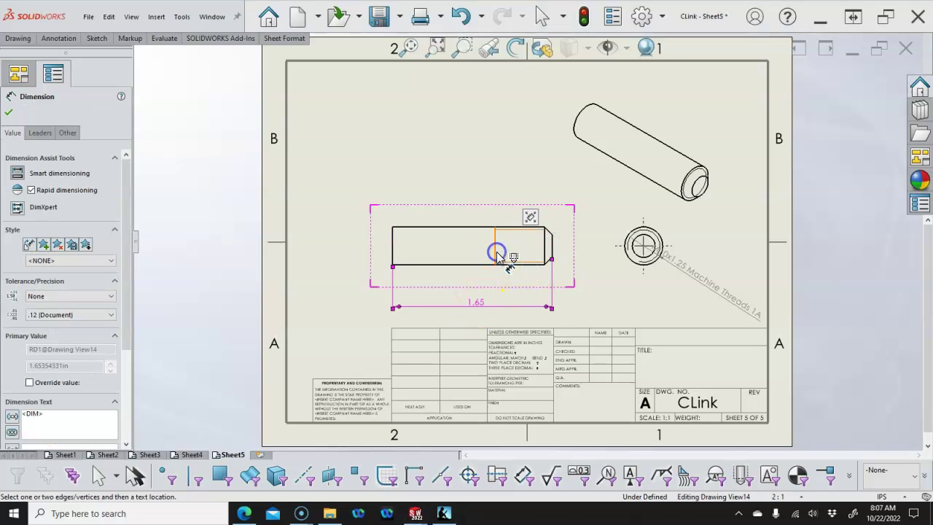
Dimension the thread length below the front view and add the text THREAD under the value
{"action": "left_click", "coordinate": [496, 252]}
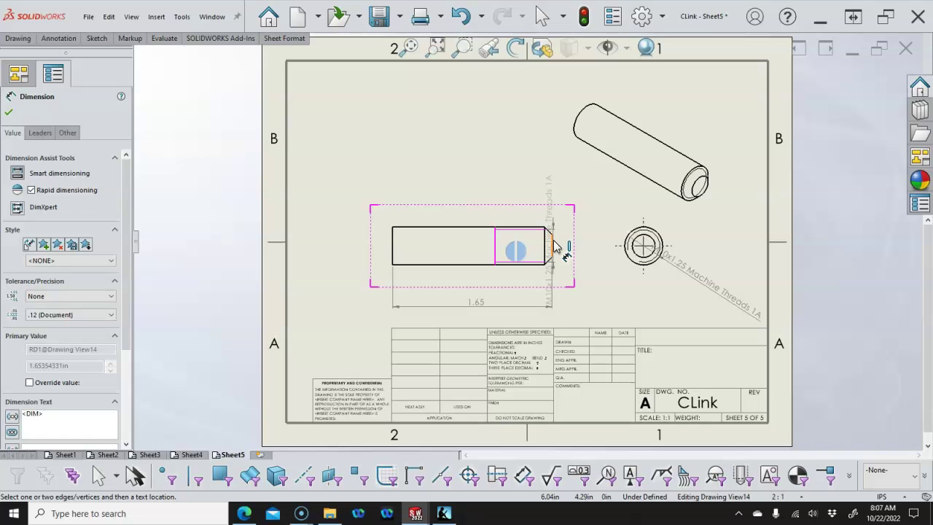
{"action": "left_click", "coordinate": [513, 283]}
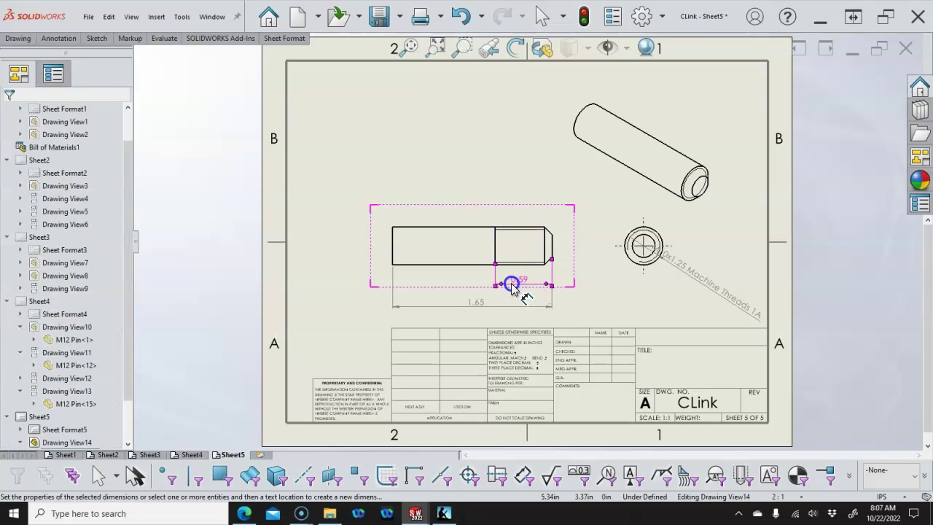
{"action": "left_click_drag", "start_coordinate": [131, 319], "coordinate": [124, 401]}
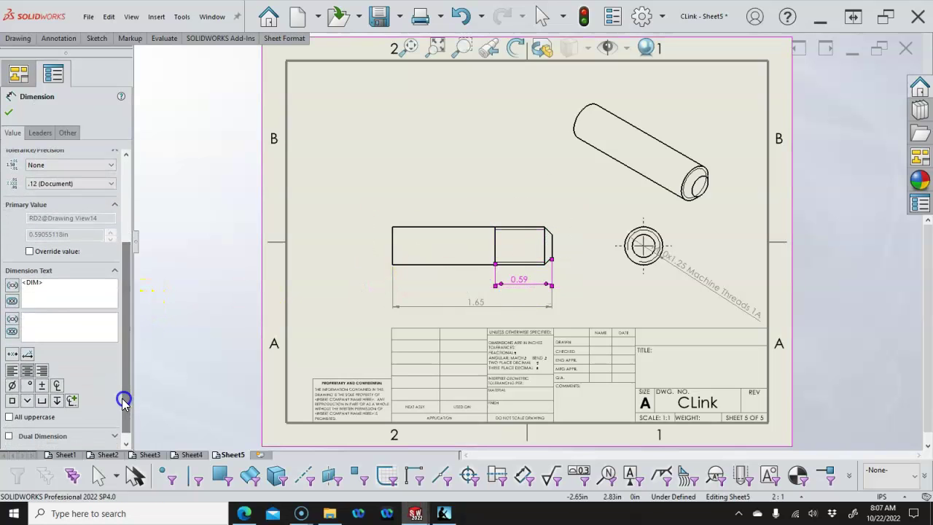
{"action": "left_click", "coordinate": [42, 321]}
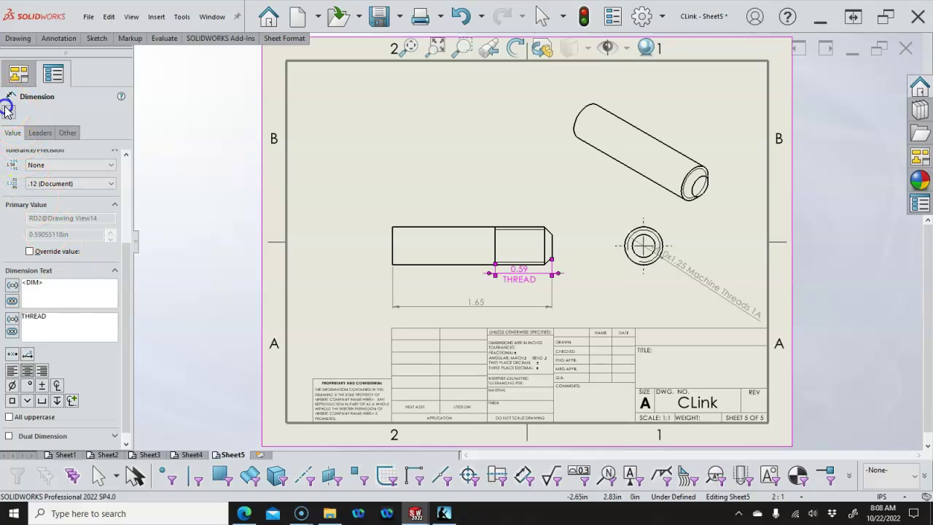
{"action": "left_click", "coordinate": [472, 306]}
{"action": "left_click", "coordinate": [475, 192]}
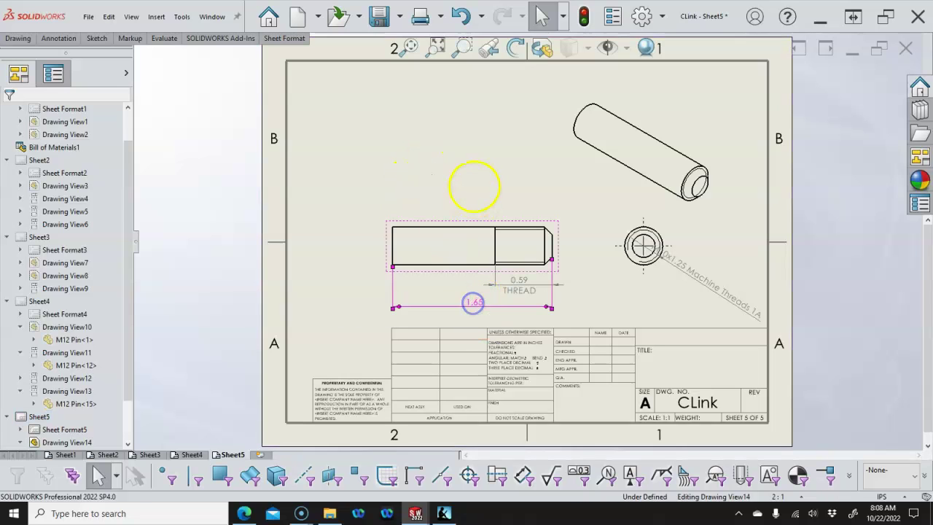
{"action": "right_click", "coordinate": [519, 188]}
{"action": "left_click", "coordinate": [483, 170]}
{"action": "left_click", "coordinate": [608, 224]}
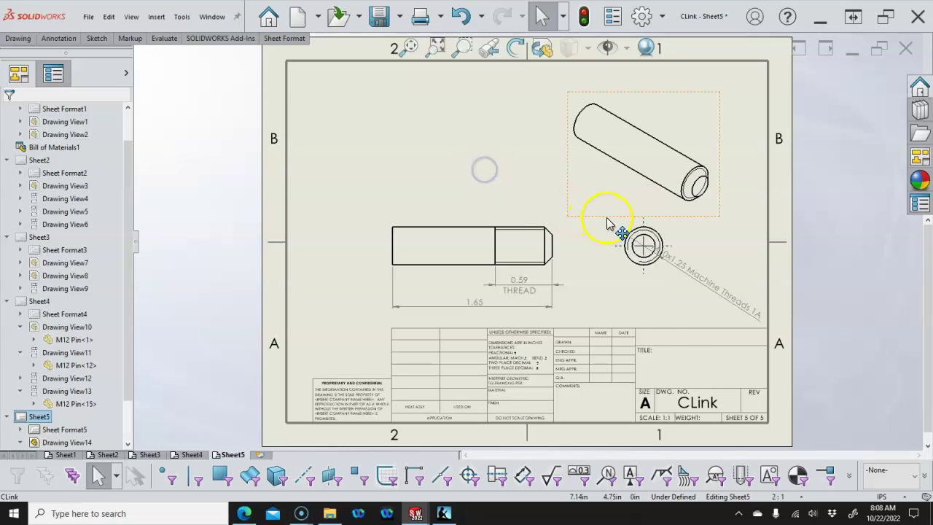
Open the M10 Pin part from the front view and turn off Show type in the cosmetic thread's definition
{"action": "right_click", "coordinate": [496, 217]}
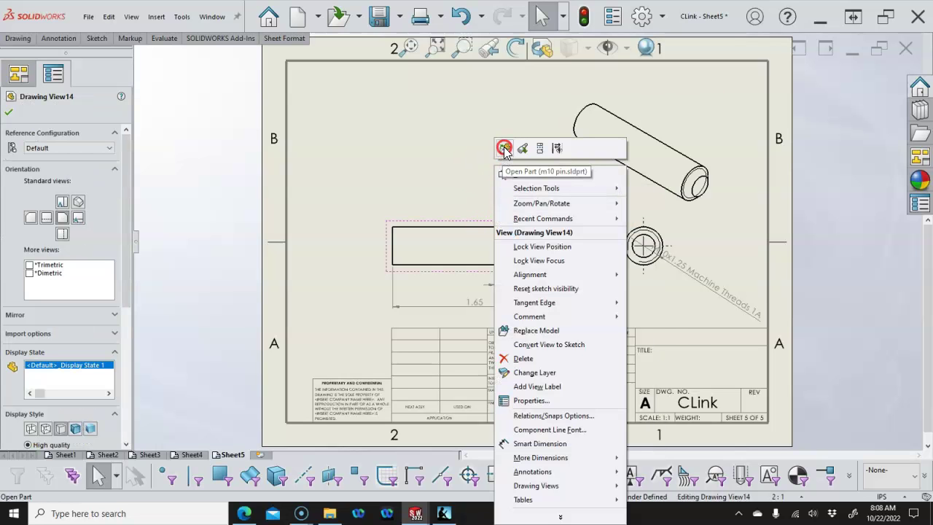
{"action": "left_click", "coordinate": [505, 149]}
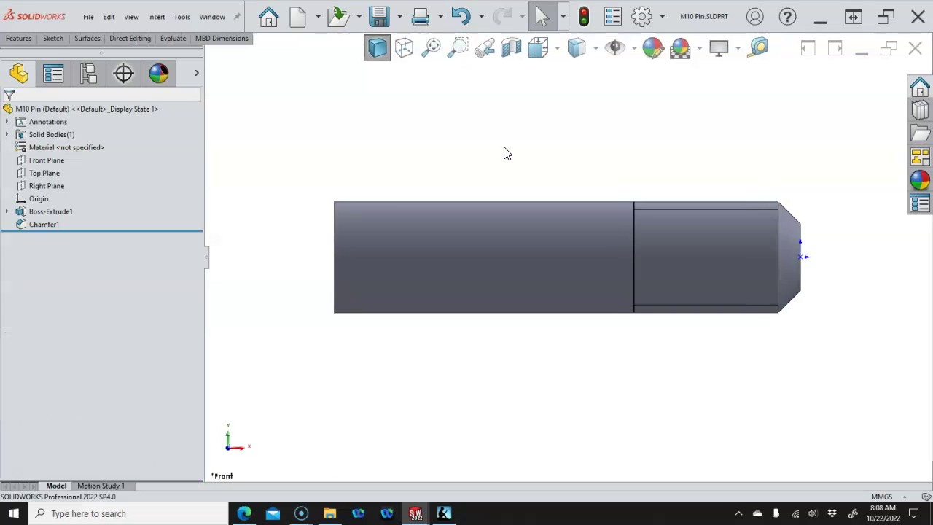
{"action": "left_click", "coordinate": [455, 172]}
{"action": "left_click", "coordinate": [8, 211]}
{"action": "right_click", "coordinate": [63, 237]}
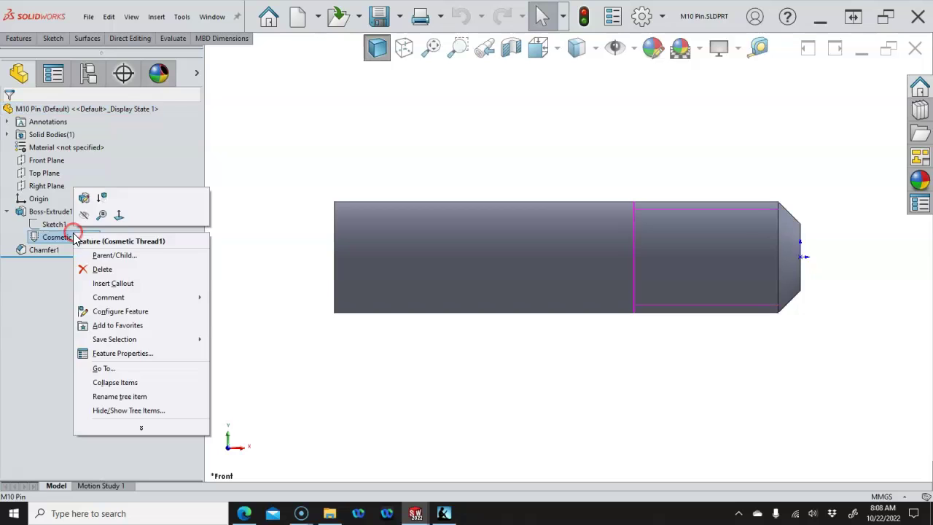
{"action": "left_click", "coordinate": [85, 200]}
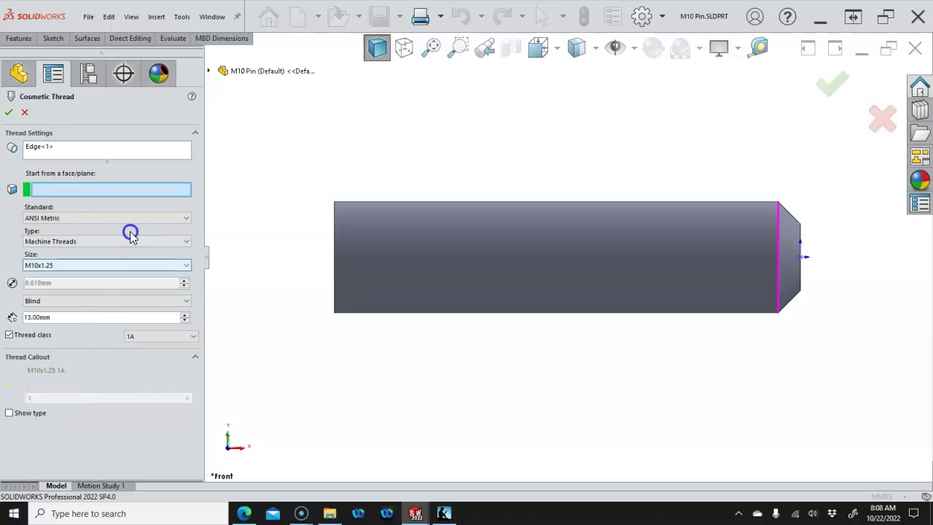
{"action": "left_click", "coordinate": [25, 113]}
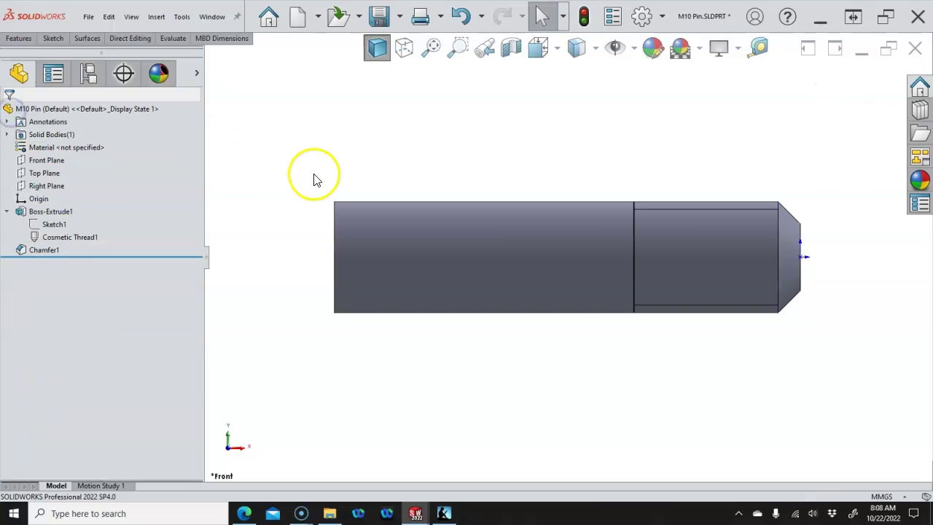
Set the thread class of the M10 Pin's cosmetic thread to 2A
{"action": "left_click", "coordinate": [84, 237]}
{"action": "right_click", "coordinate": [82, 239]}
{"action": "left_click", "coordinate": [92, 200]}
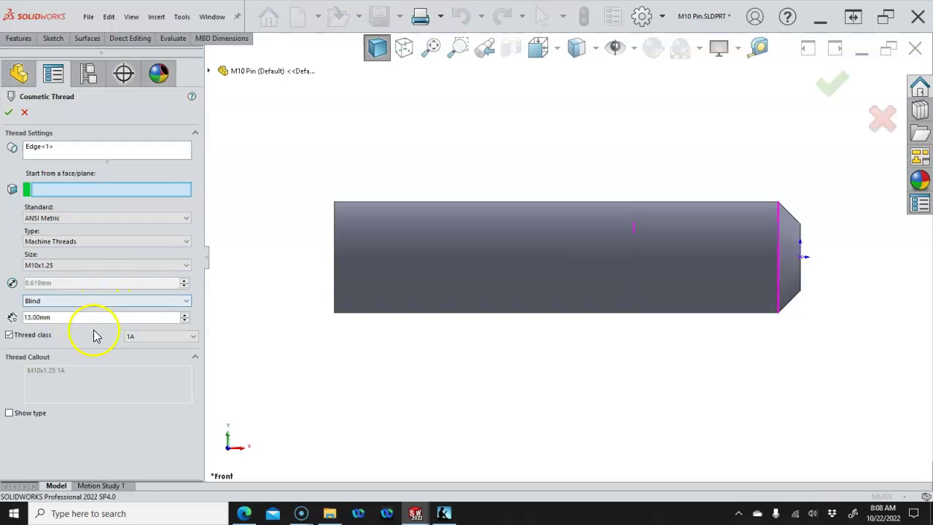
{"action": "left_click", "coordinate": [148, 336]}
{"action": "left_click", "coordinate": [148, 355]}
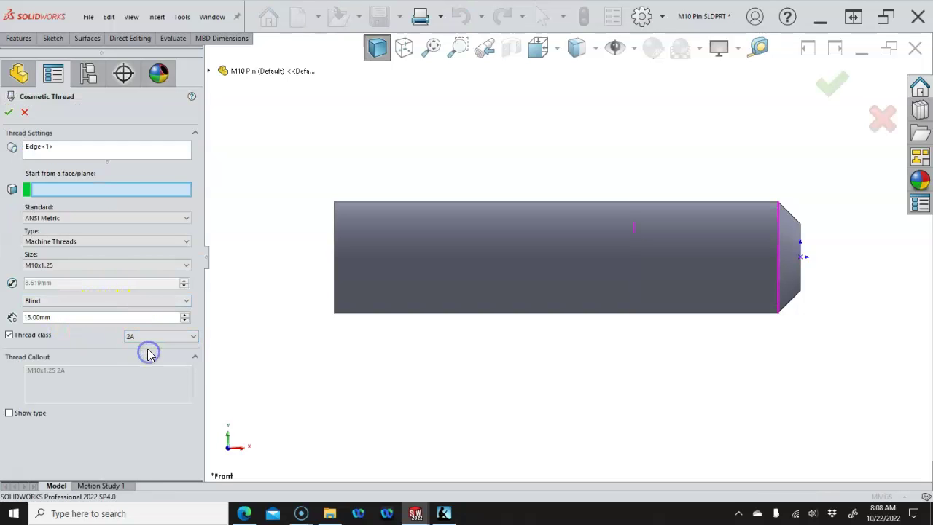
{"action": "left_click", "coordinate": [11, 113]}
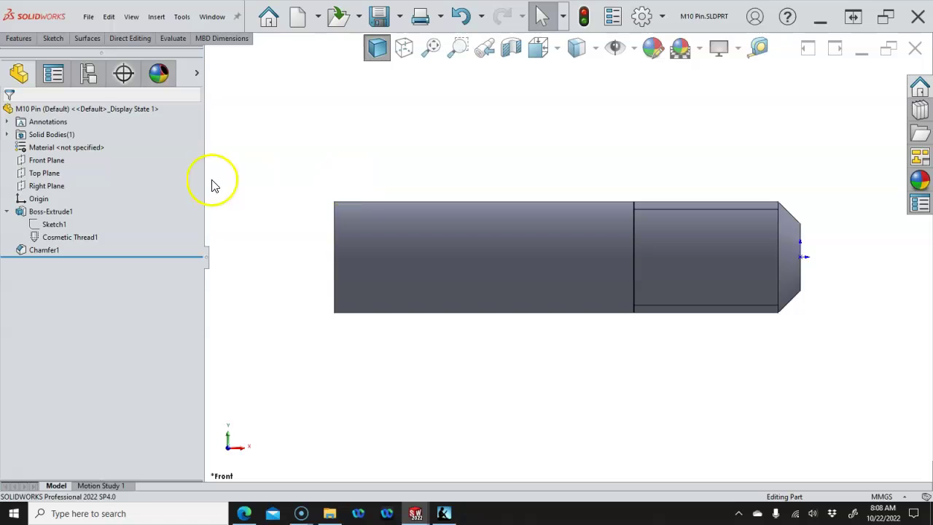
Collapse the pin's extrude feature and return to the CLink drawing's M10 Pin sheet
{"action": "left_click", "coordinate": [7, 212]}
{"action": "left_click", "coordinate": [303, 174]}
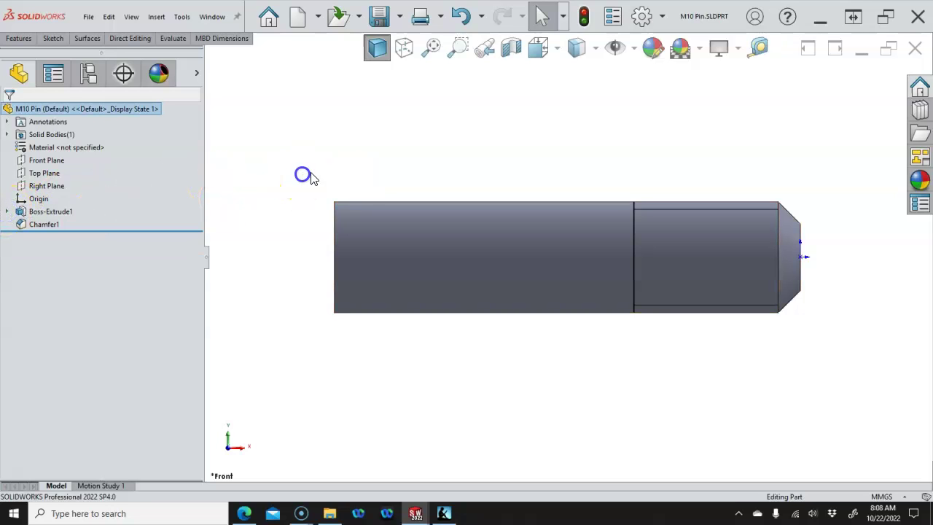
{"action": "middle_click_drag", "start_coordinate": [405, 160], "coordinate": [374, 217]}
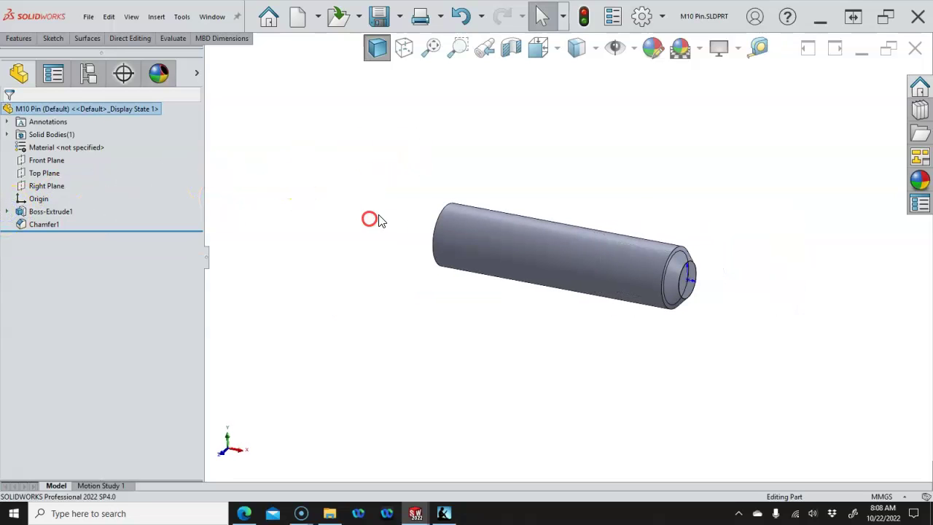
{"action": "left_click", "coordinate": [544, 135]}
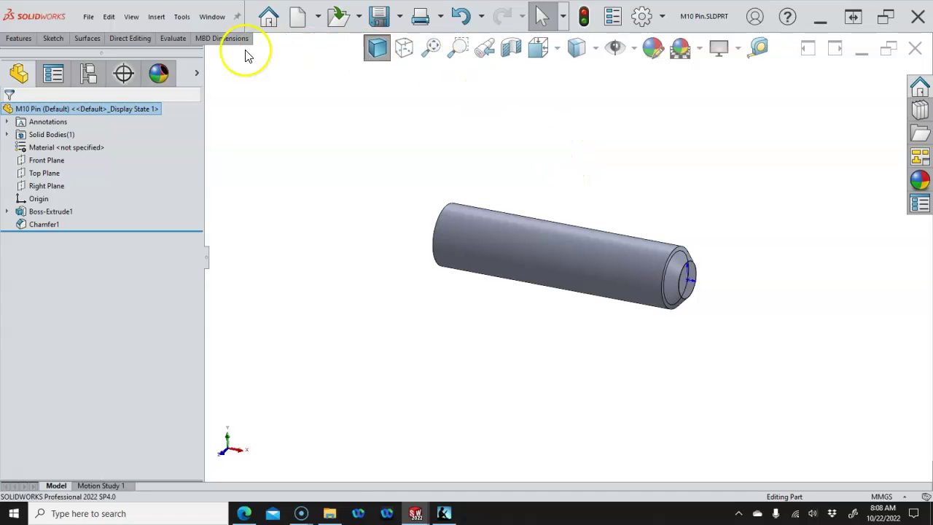
{"action": "left_click", "coordinate": [212, 19]}
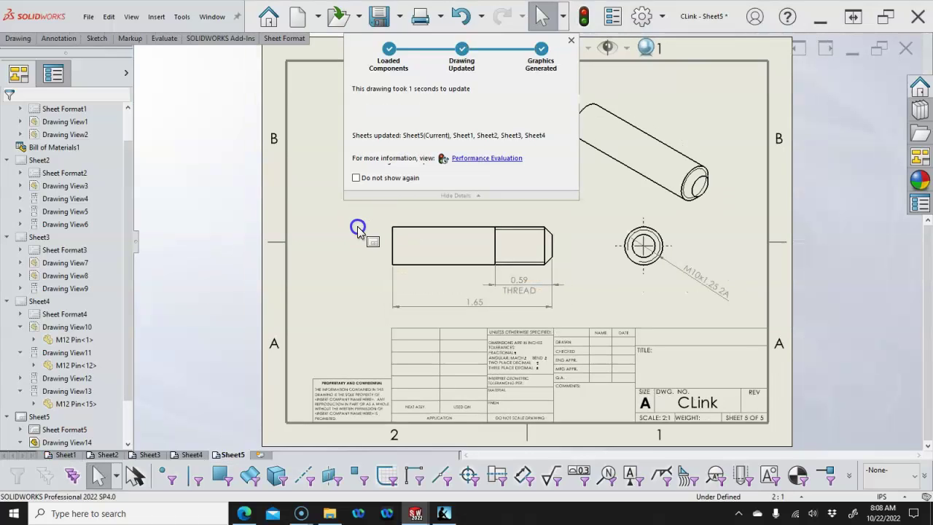
Move the M10 Pin front view up and left, and the isometric view toward the sheet's upper right corner
{"action": "left_click_drag", "start_coordinate": [429, 220], "coordinate": [405, 206]}
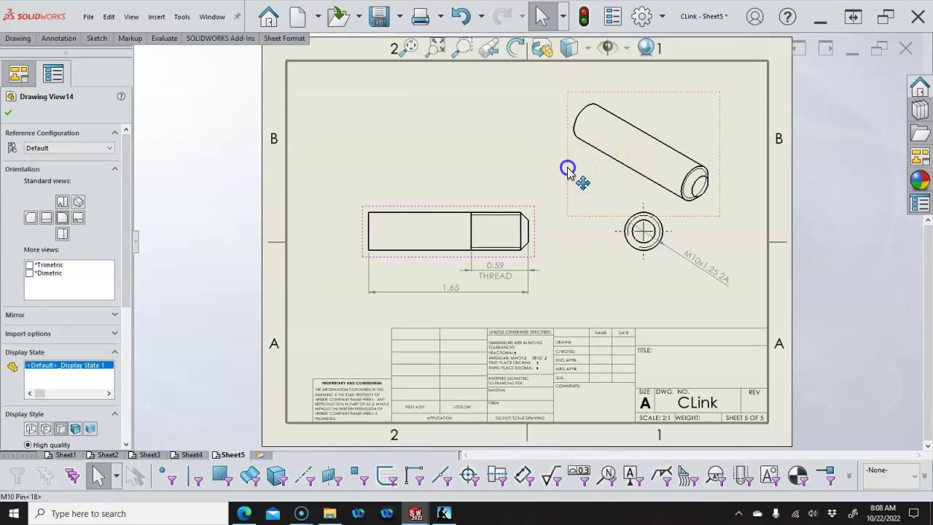
{"action": "left_click_drag", "start_coordinate": [568, 170], "coordinate": [616, 141]}
{"action": "left_click", "coordinate": [520, 130]}
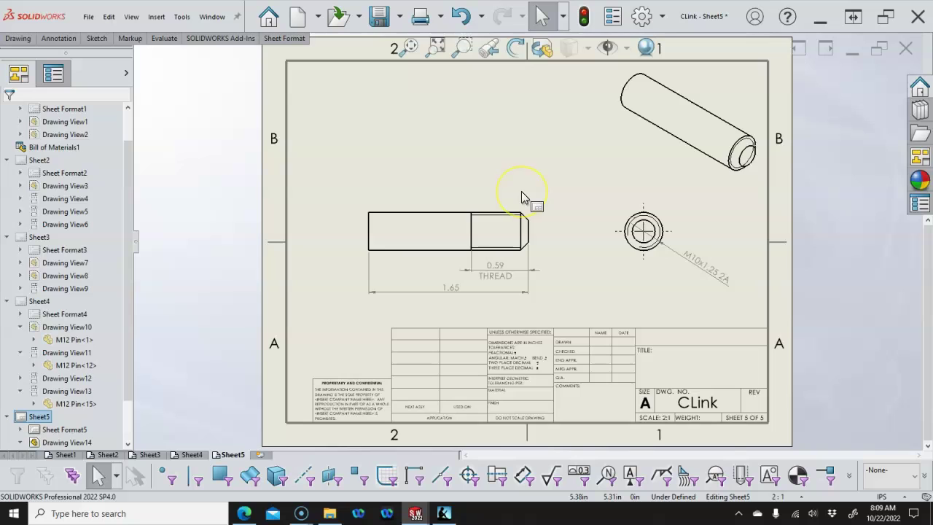
Dimension the pin's outer diameter in the end view, placing the text to its lower left
{"action": "key", "text": "s"}
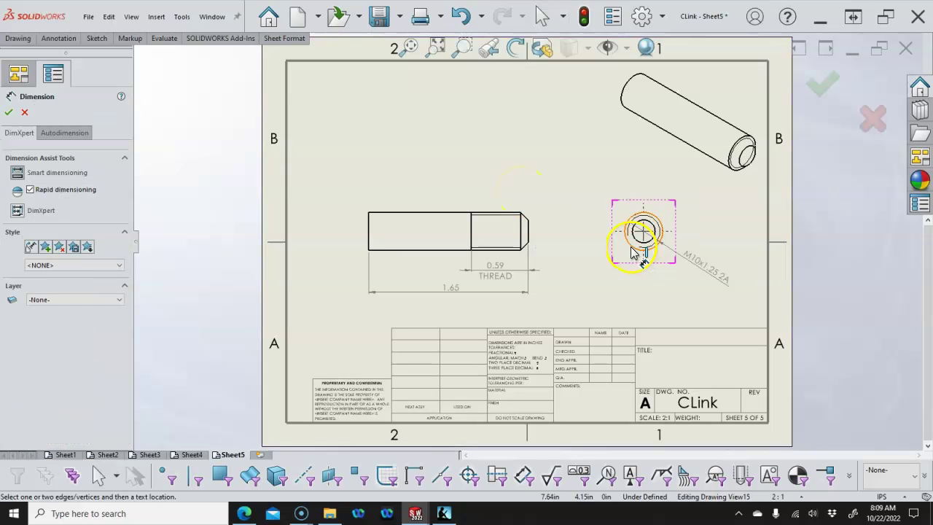
{"action": "left_click", "coordinate": [631, 247]}
{"action": "left_click", "coordinate": [602, 286]}
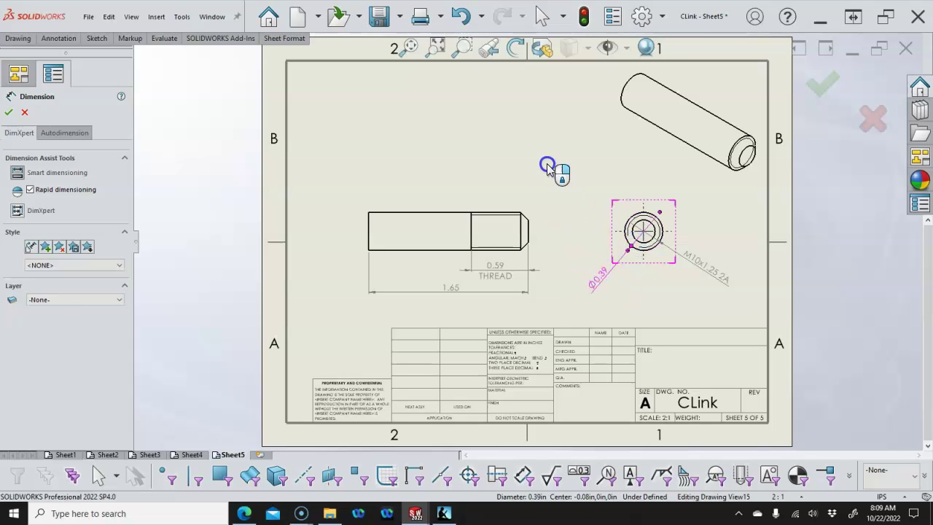
{"action": "right_click", "coordinate": [570, 171]}
{"action": "left_click", "coordinate": [563, 192]}
{"action": "left_click", "coordinate": [429, 122]}
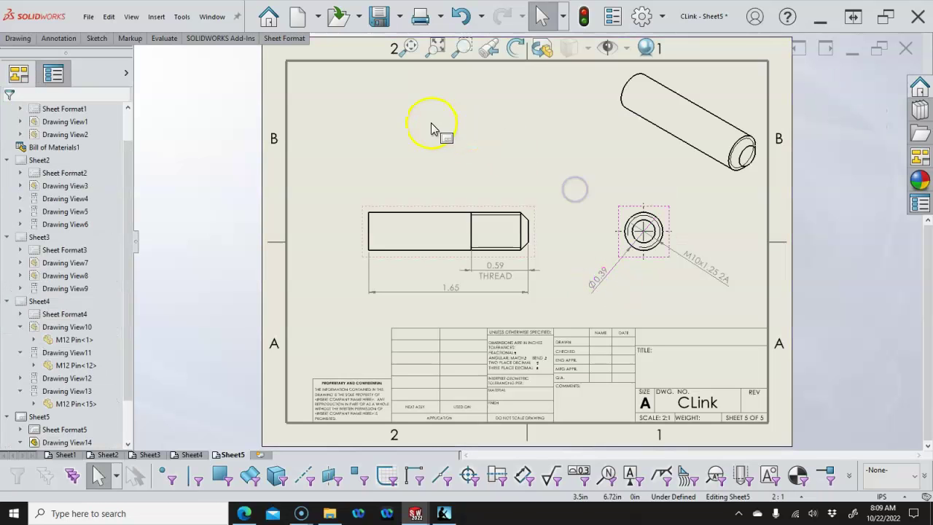
{"action": "left_click", "coordinate": [459, 262]}
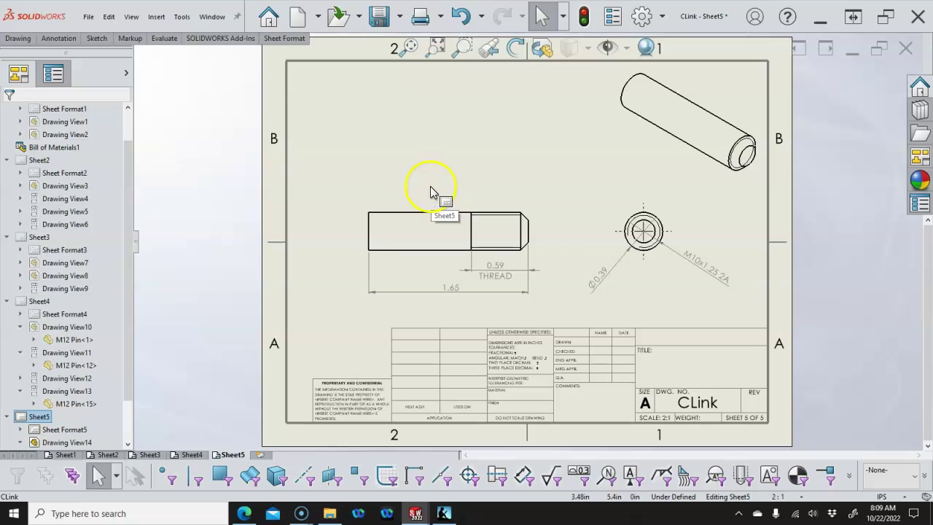
Add a chamfer dimension to the upper chamfer edge of the M10 Pin front view, using the end face as reference
{"action": "key", "text": "s"}
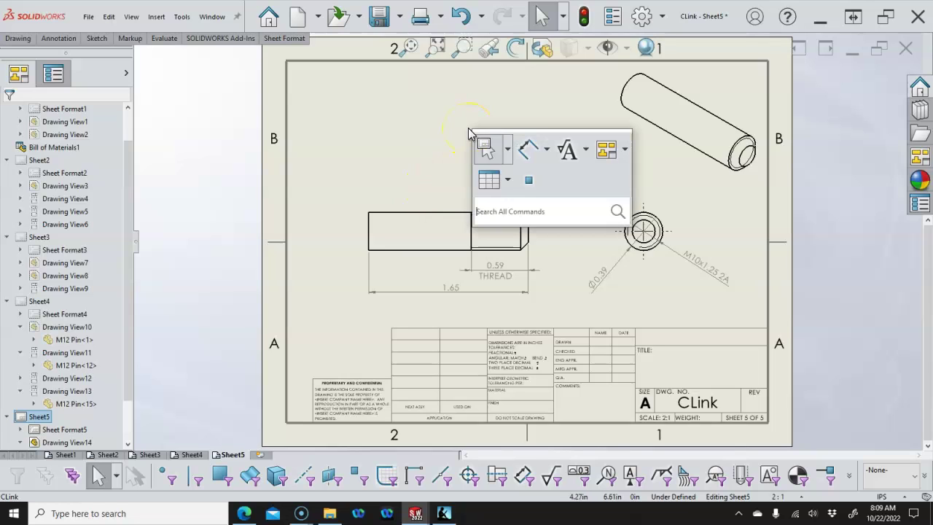
{"action": "left_click", "coordinate": [548, 152]}
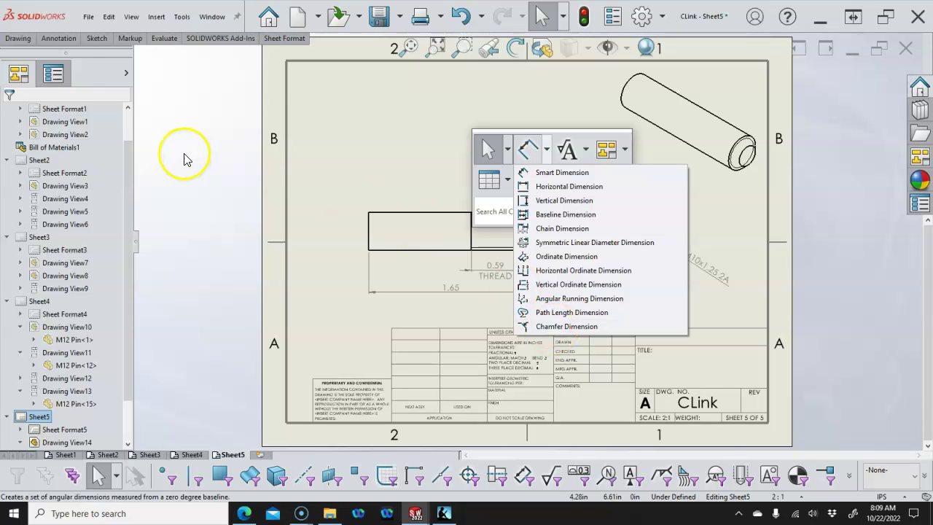
{"action": "left_click", "coordinate": [63, 38]}
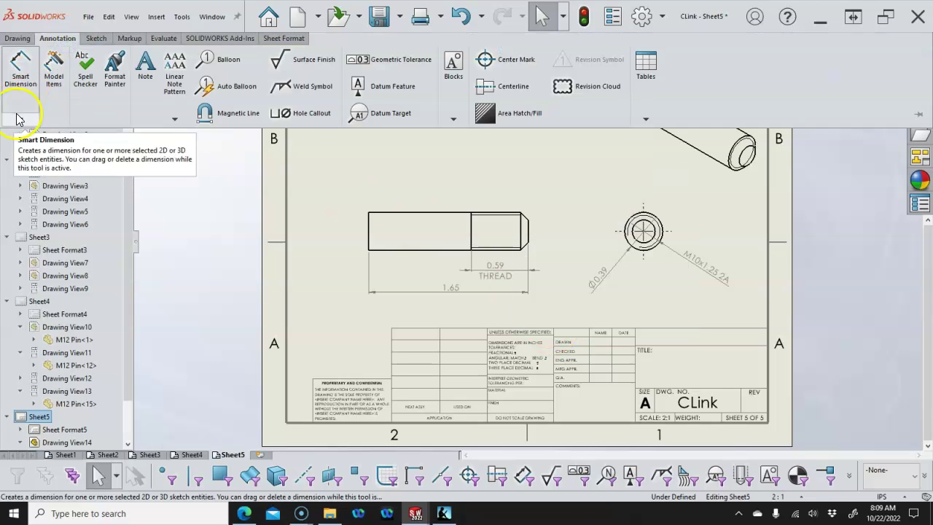
{"action": "left_click", "coordinate": [20, 118]}
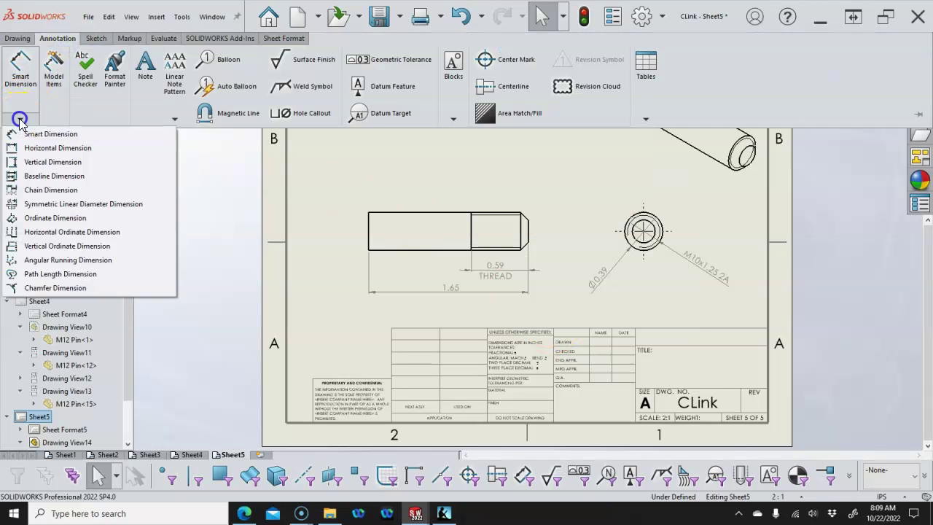
{"action": "left_click", "coordinate": [54, 288]}
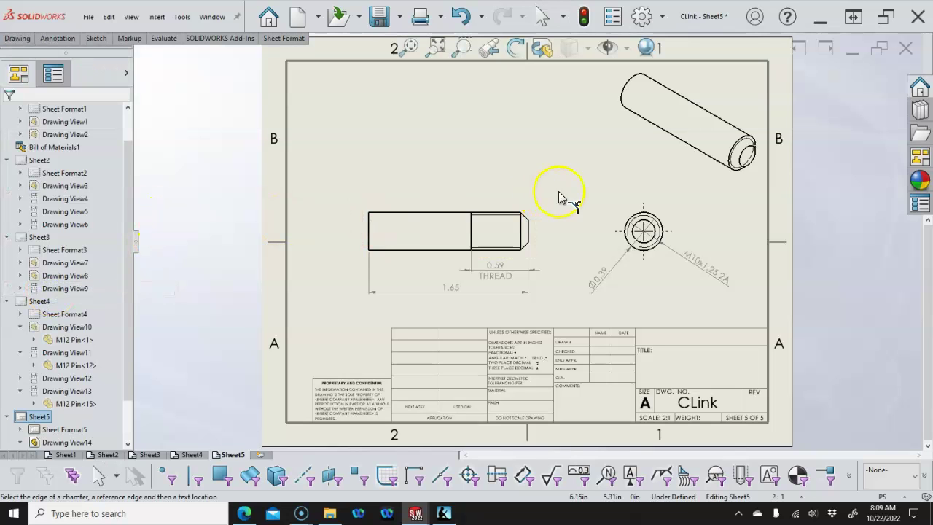
{"action": "left_click", "coordinate": [525, 217]}
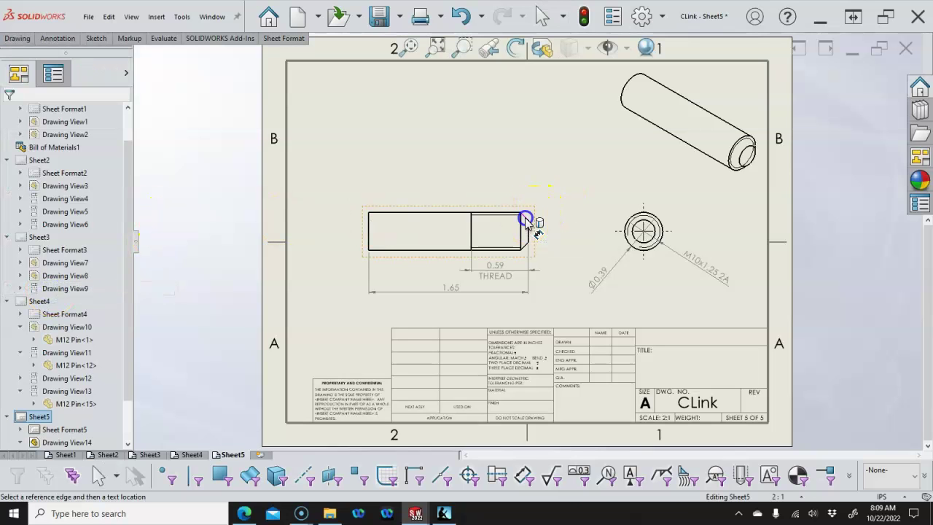
{"action": "left_click", "coordinate": [528, 239]}
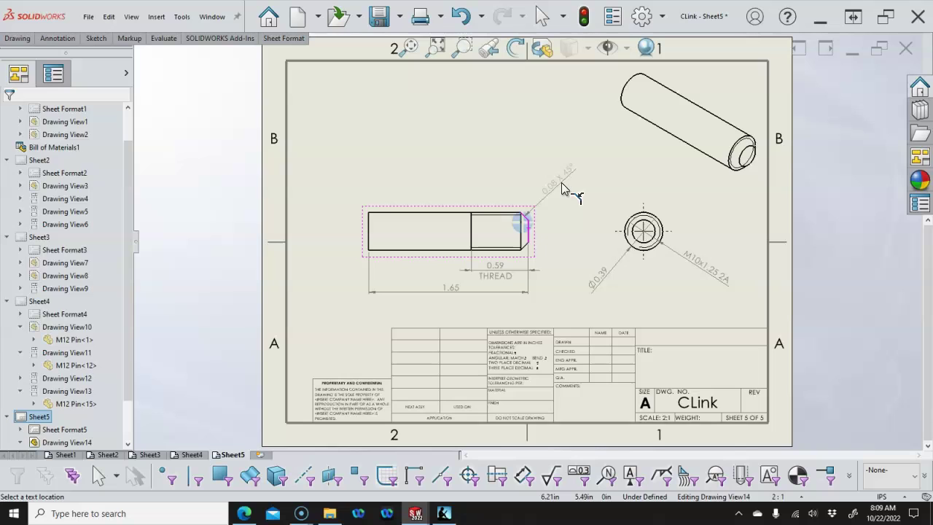
{"action": "left_click", "coordinate": [562, 182]}
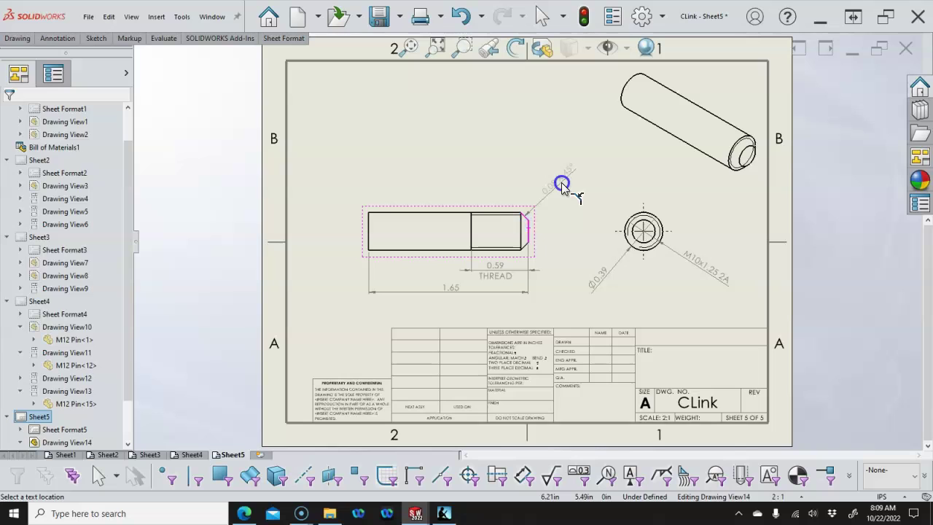
{"action": "right_click", "coordinate": [458, 116]}
{"action": "left_click", "coordinate": [485, 146]}
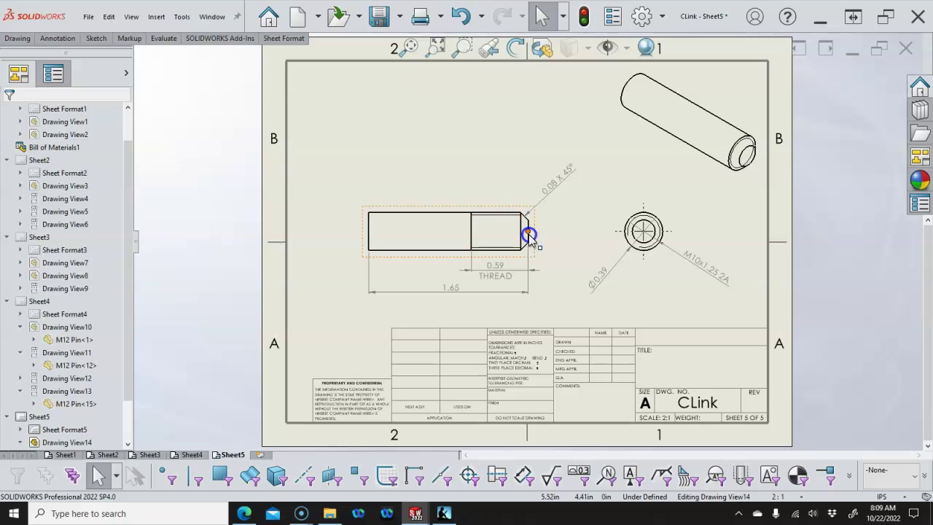
{"action": "left_click", "coordinate": [532, 262]}
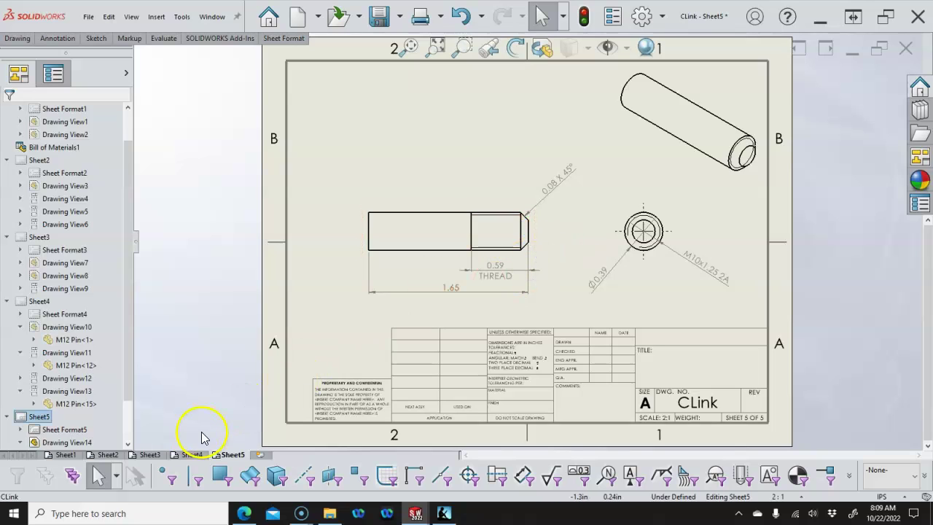
On Sheet4, add a chamfer dimension to the threaded end of the M12 Pin front view, placed above right
{"action": "left_click", "coordinate": [191, 454]}
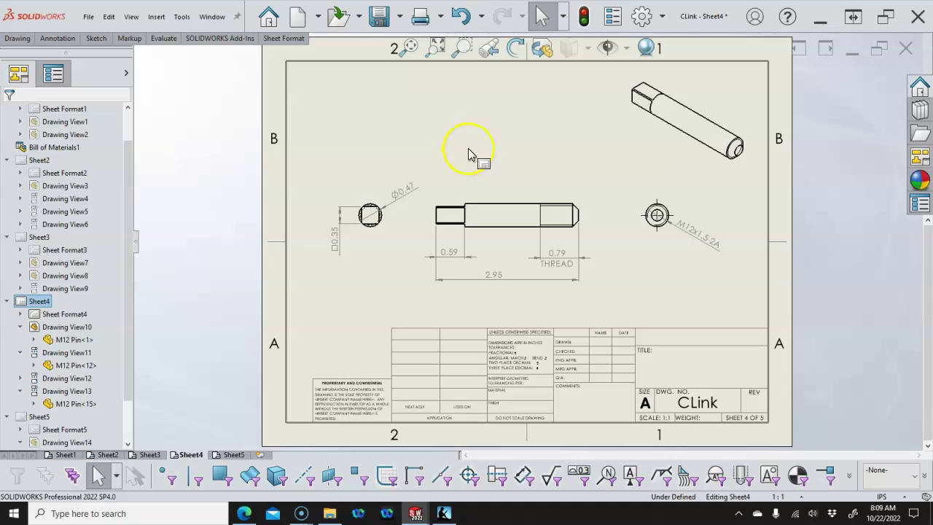
{"action": "right_click", "coordinate": [479, 129]}
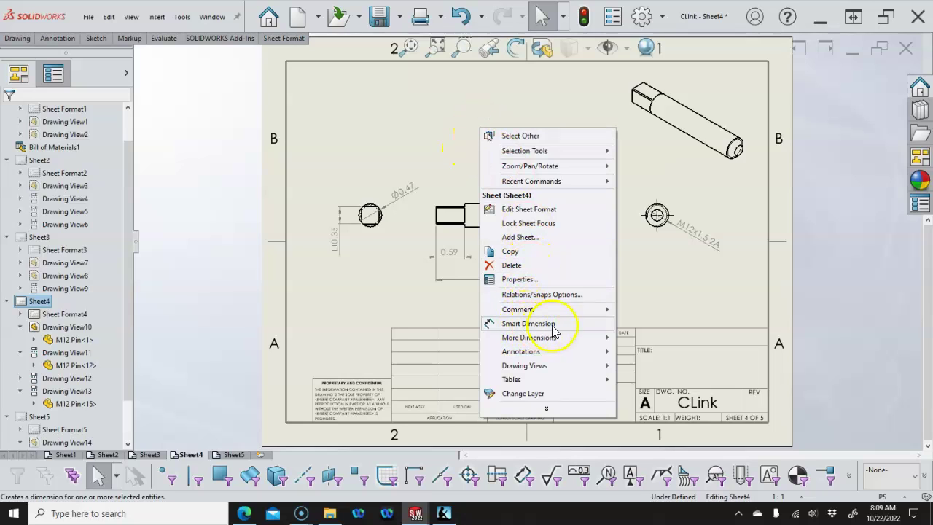
{"action": "mouse_move", "coordinate": [552, 340]}
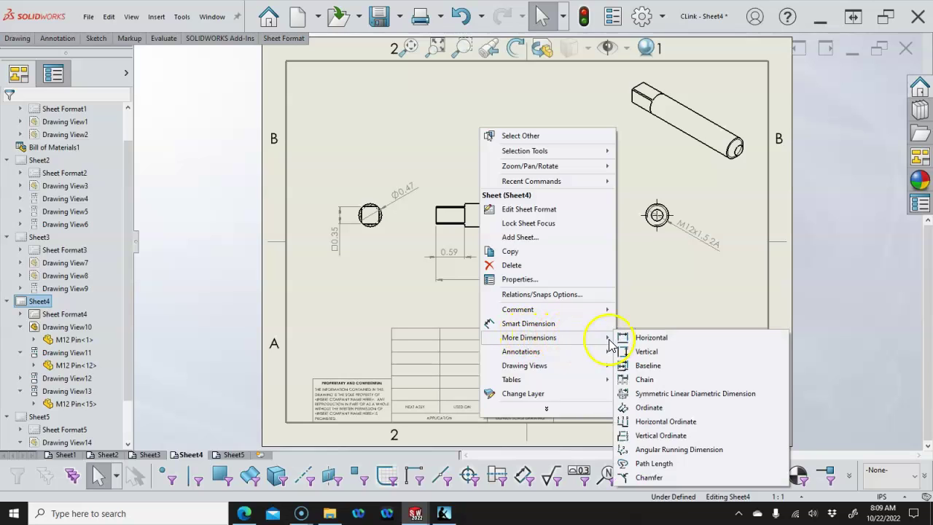
{"action": "left_click", "coordinate": [642, 478]}
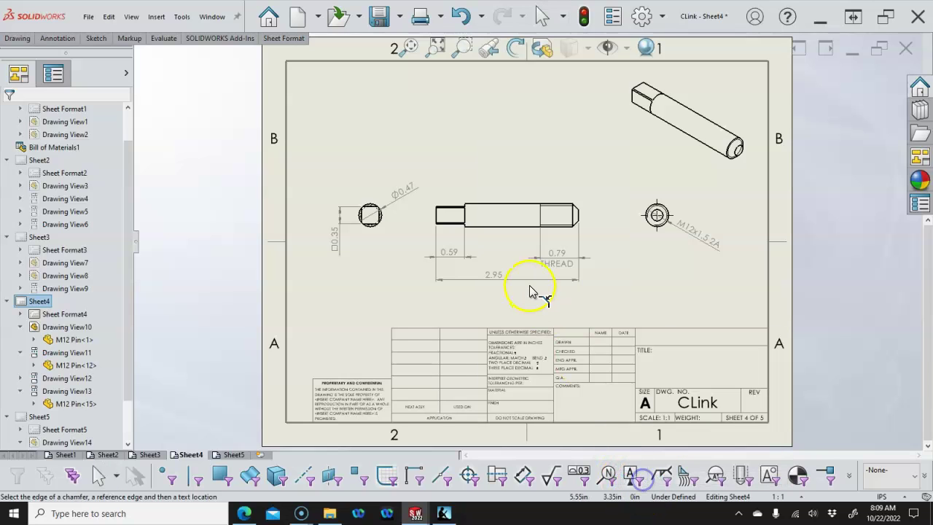
{"action": "left_click", "coordinate": [575, 210]}
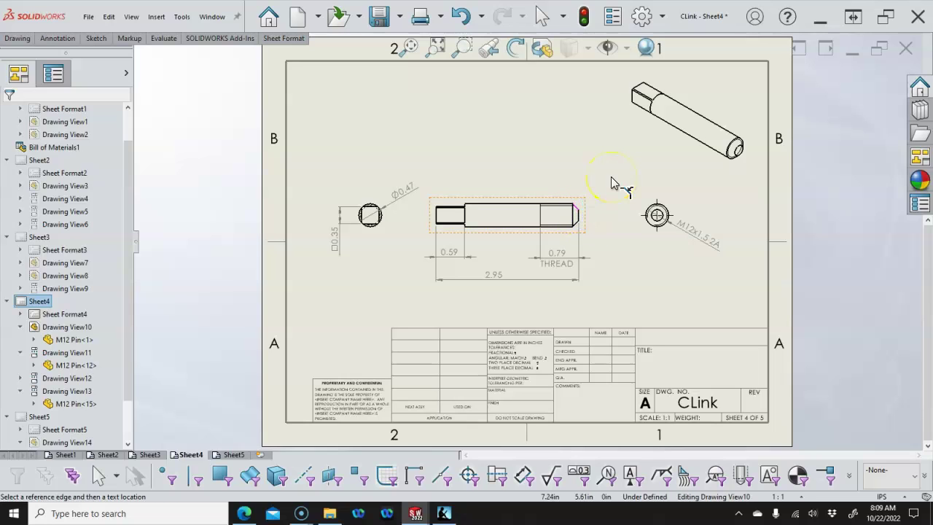
{"action": "left_click", "coordinate": [578, 217]}
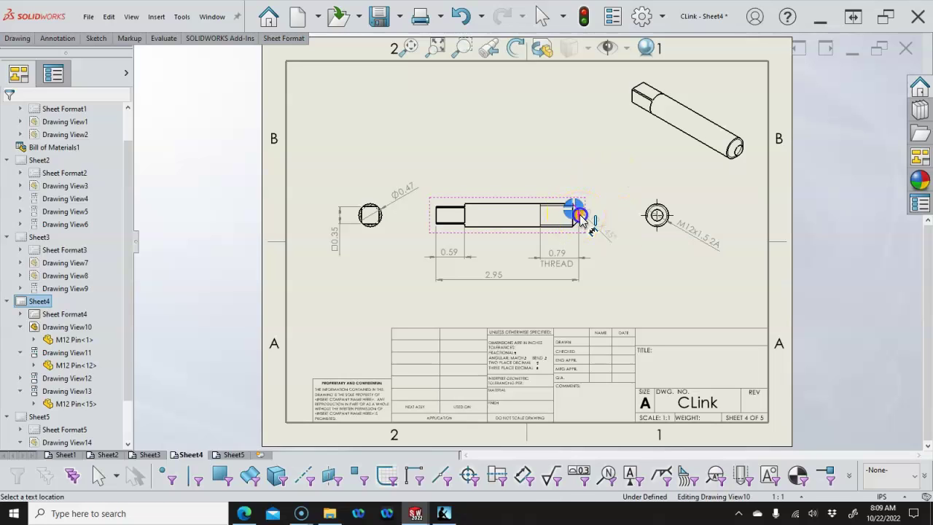
{"action": "left_click", "coordinate": [607, 179]}
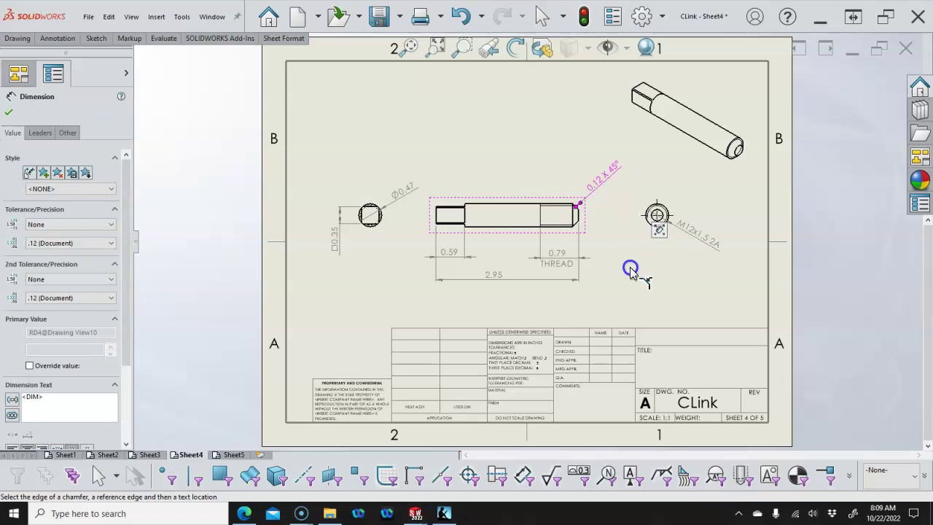
{"action": "right_click", "coordinate": [610, 223]}
{"action": "left_click", "coordinate": [645, 260]}
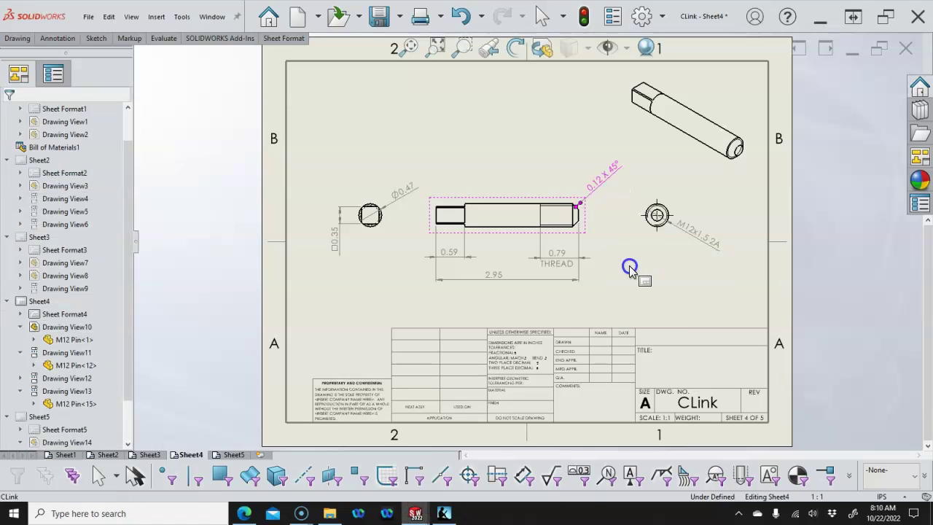
Save the drawing in the Assign04 folder as CLink v1.SLDDRW
{"action": "key", "text": "ctrl+s"}
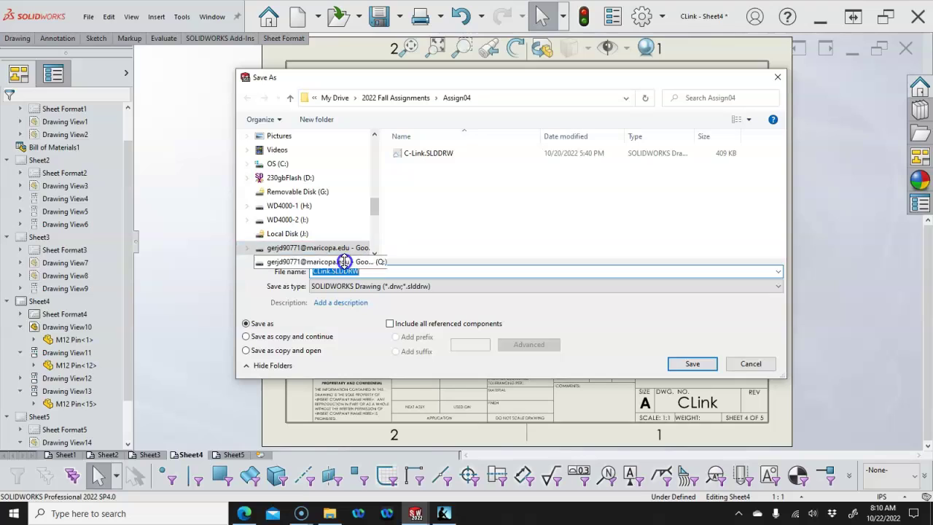
{"action": "left_click", "coordinate": [326, 271]}
{"action": "key", "text": "BackSpace"}
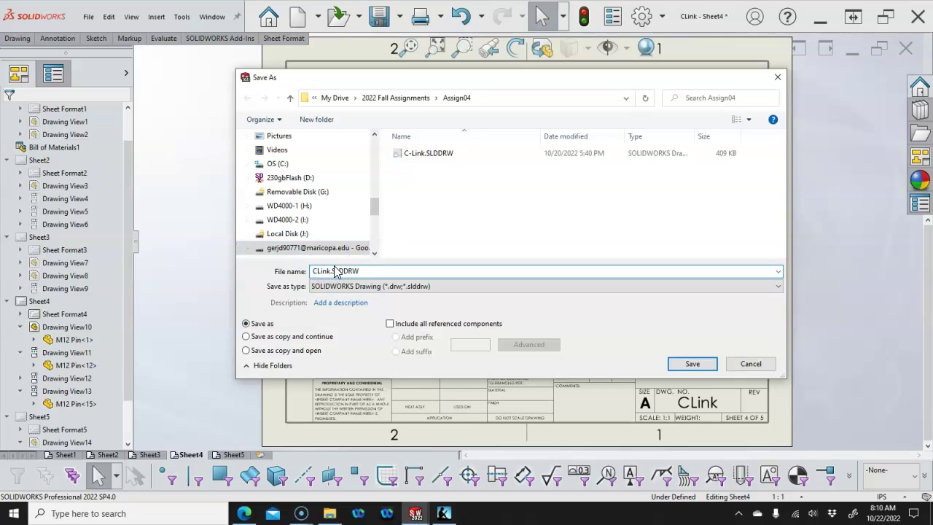
{"action": "left_click", "coordinate": [331, 271]}
{"action": "type", "text": "v1"}
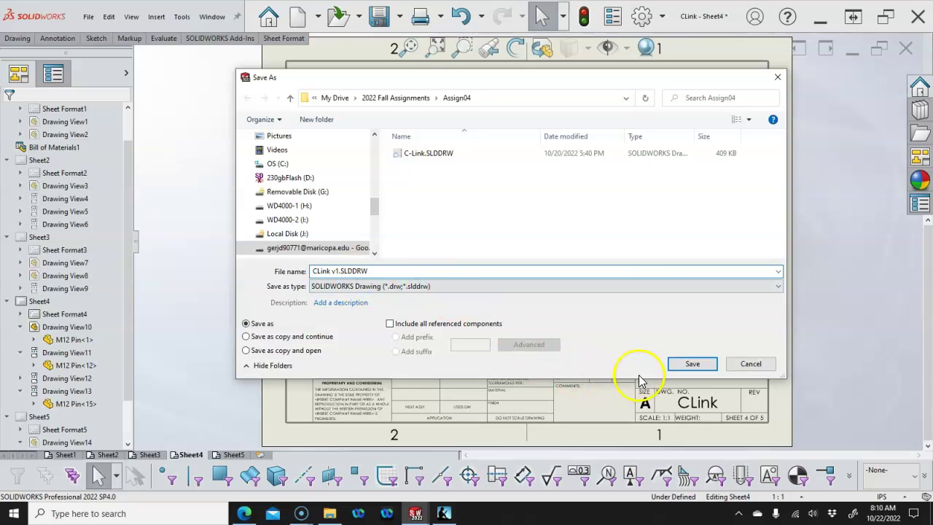
{"action": "left_click", "coordinate": [690, 364]}
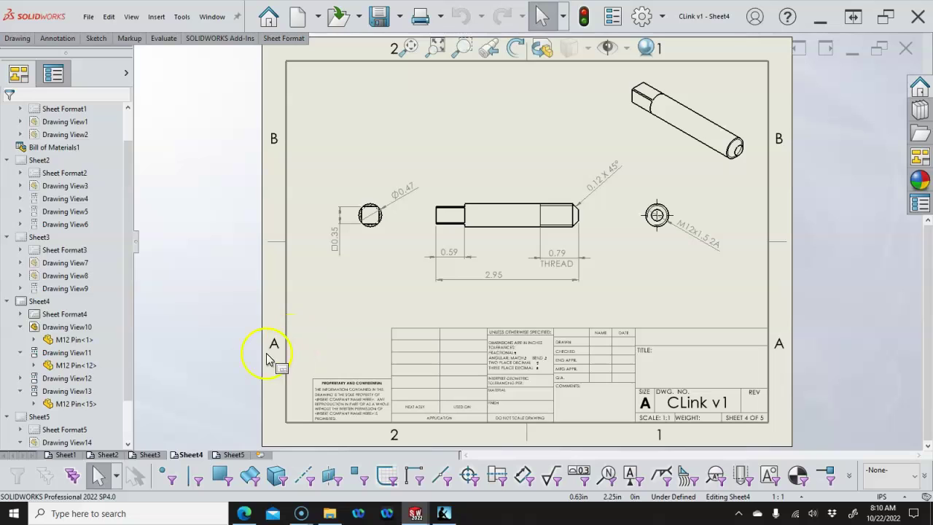
Review the finished drawing sheets in order from Sheet1 to Sheet5
{"action": "left_click", "coordinate": [64, 455]}
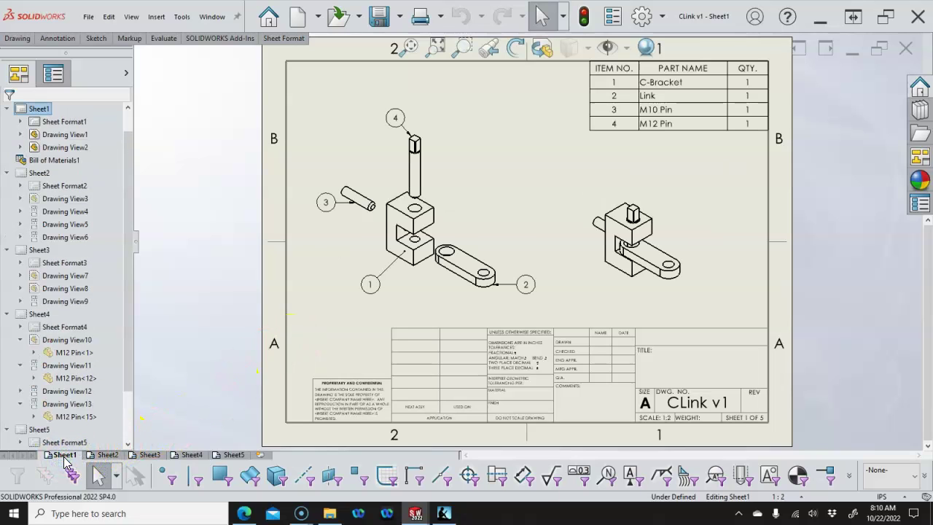
{"action": "left_click", "coordinate": [103, 455]}
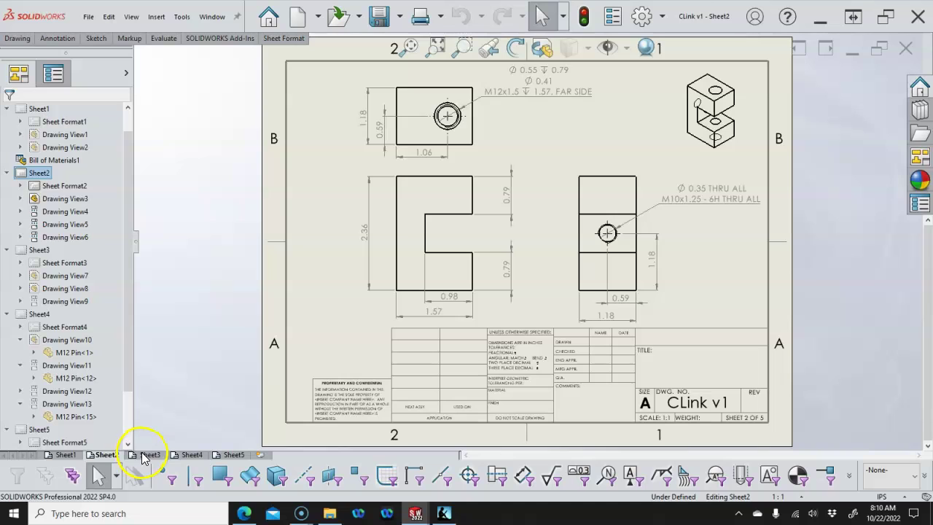
{"action": "left_click", "coordinate": [167, 455]}
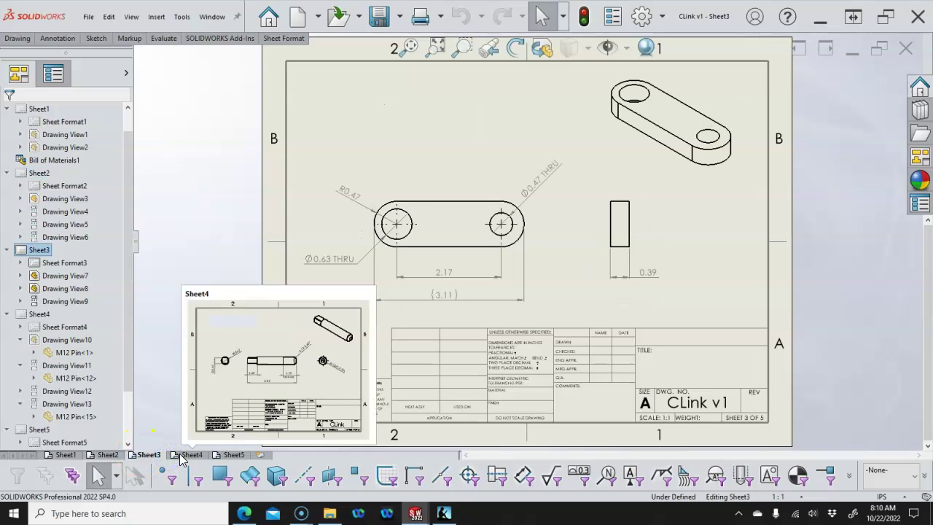
{"action": "left_click", "coordinate": [184, 455]}
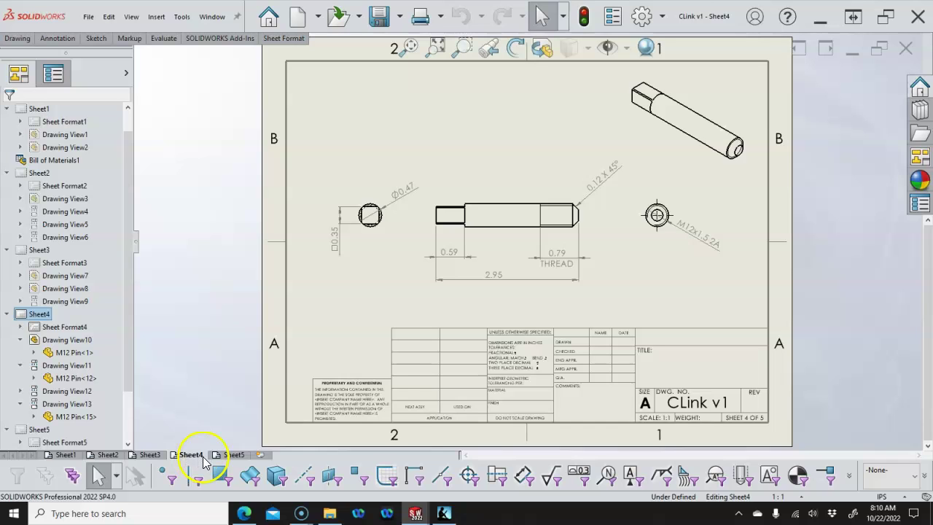
{"action": "left_click", "coordinate": [230, 453]}
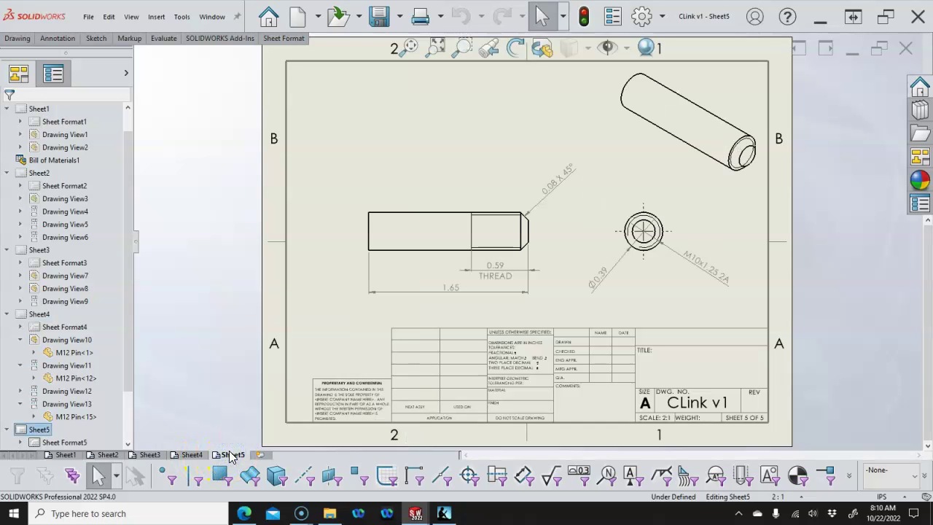